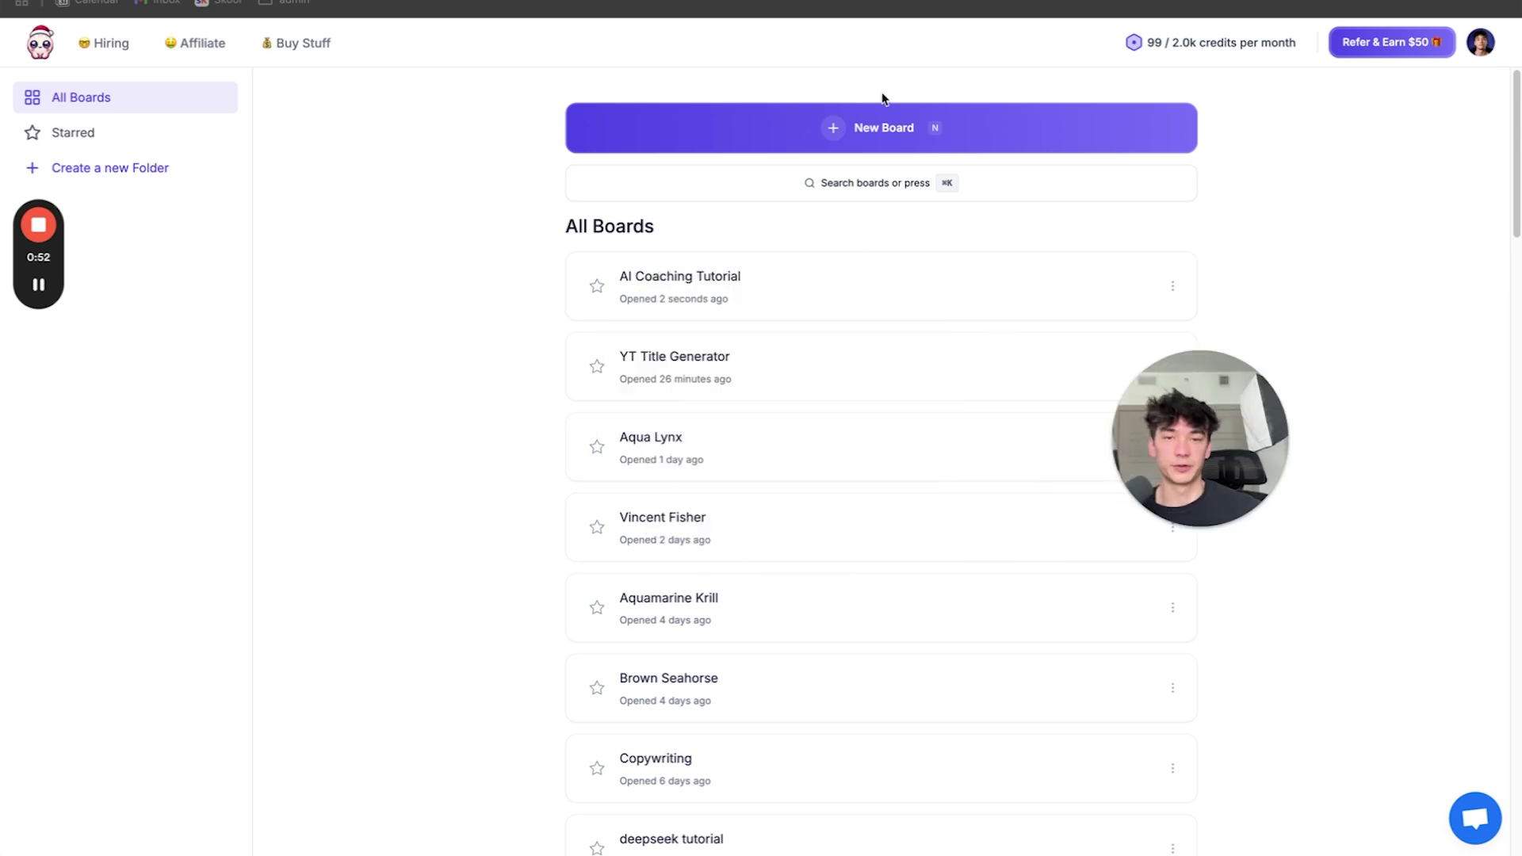
# Begin creating a new board from the Poppy AI All Boards list
pyautogui.click(852, 127)
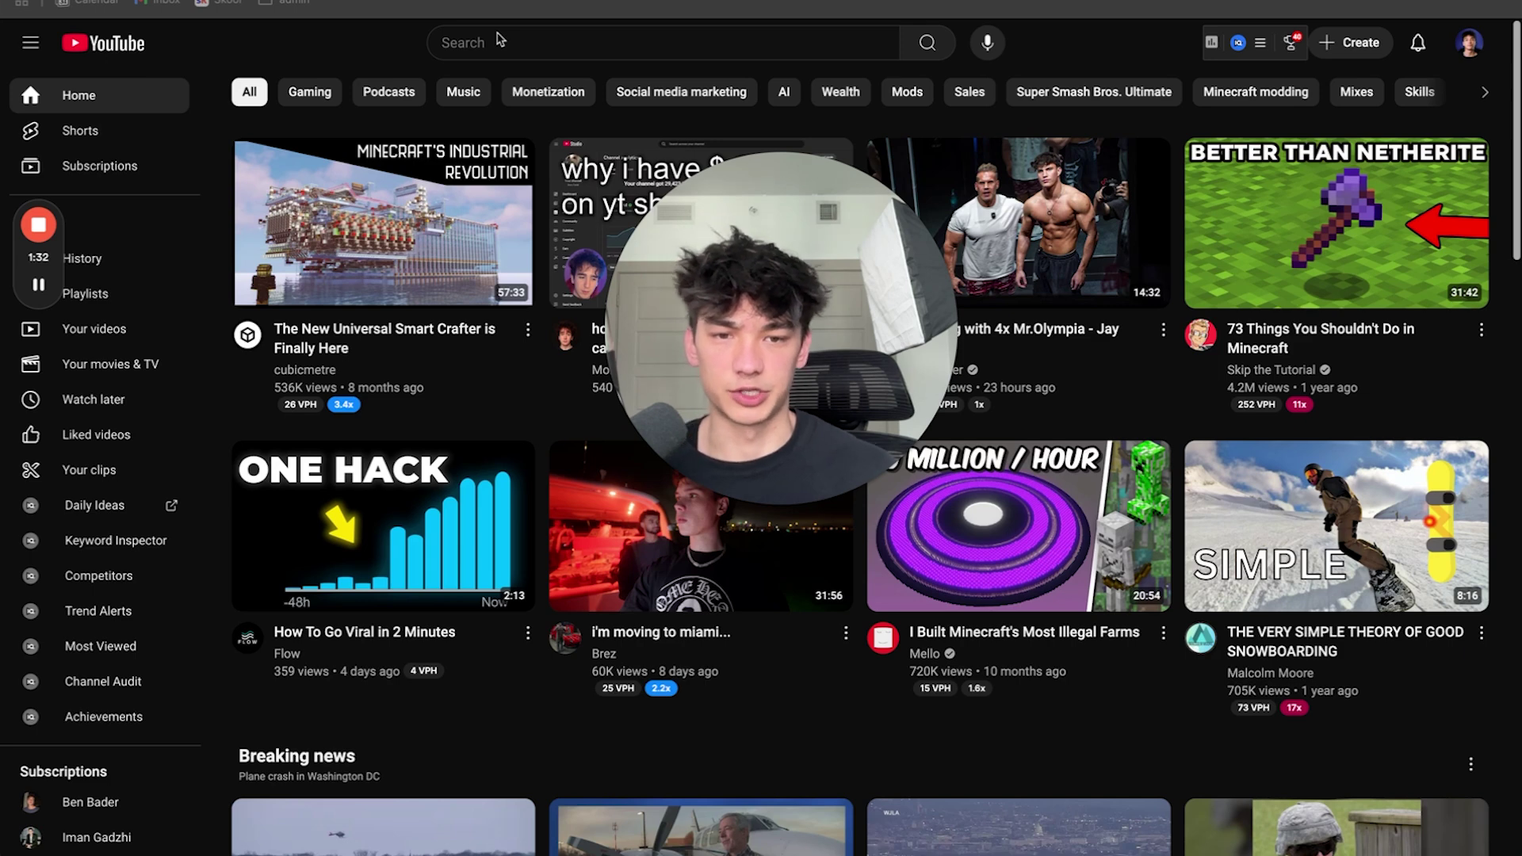
# Search YouTube for 'how to start investing for beginners' using the suggested completion
pyautogui.click(505, 37)
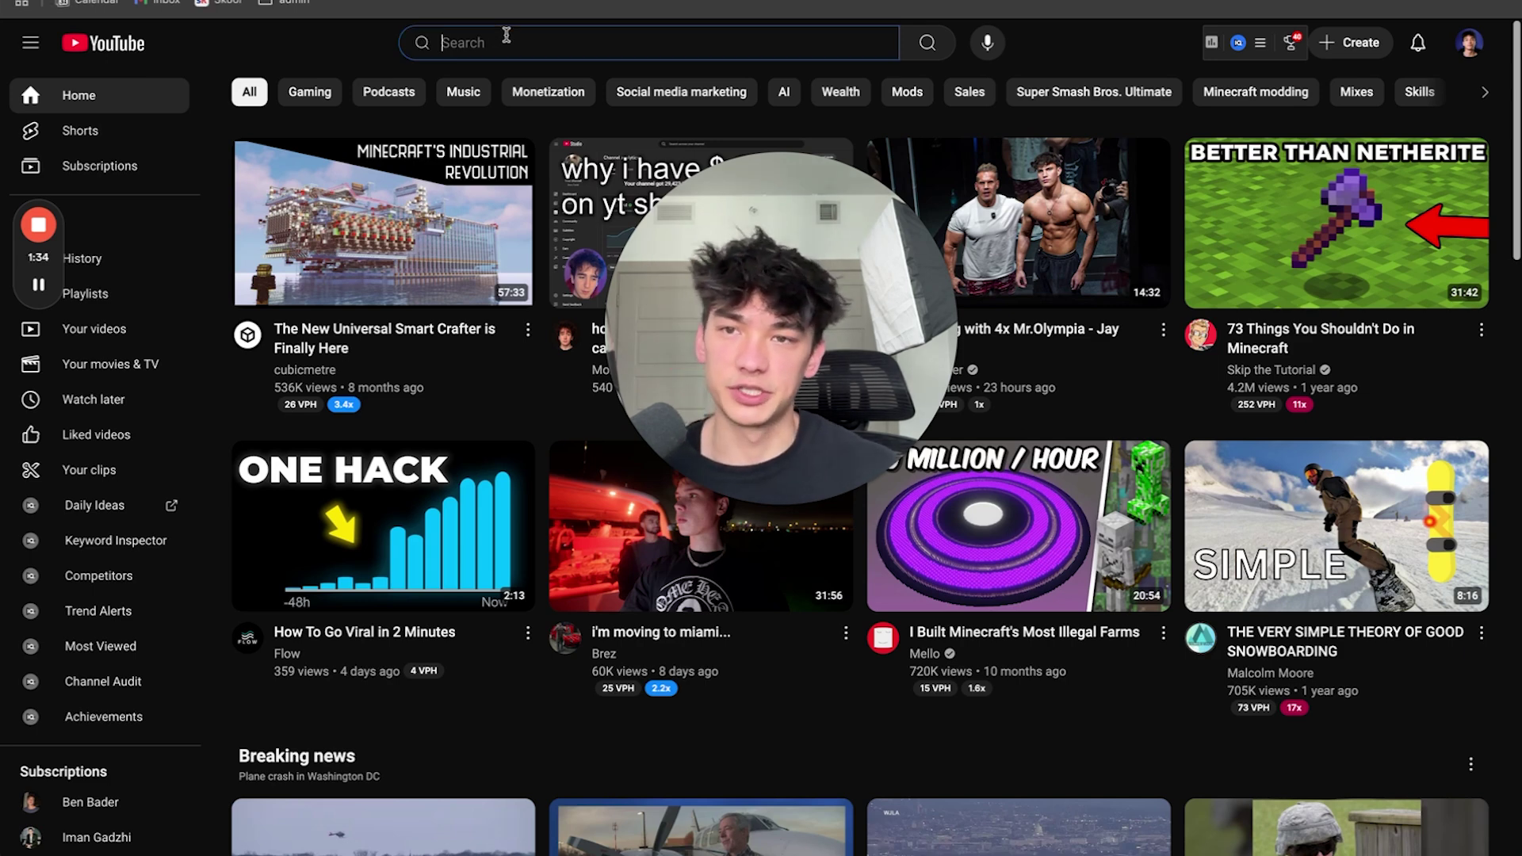
pyautogui.write('m')
pyautogui.press('BackSpace')
pyautogui.write('how to')
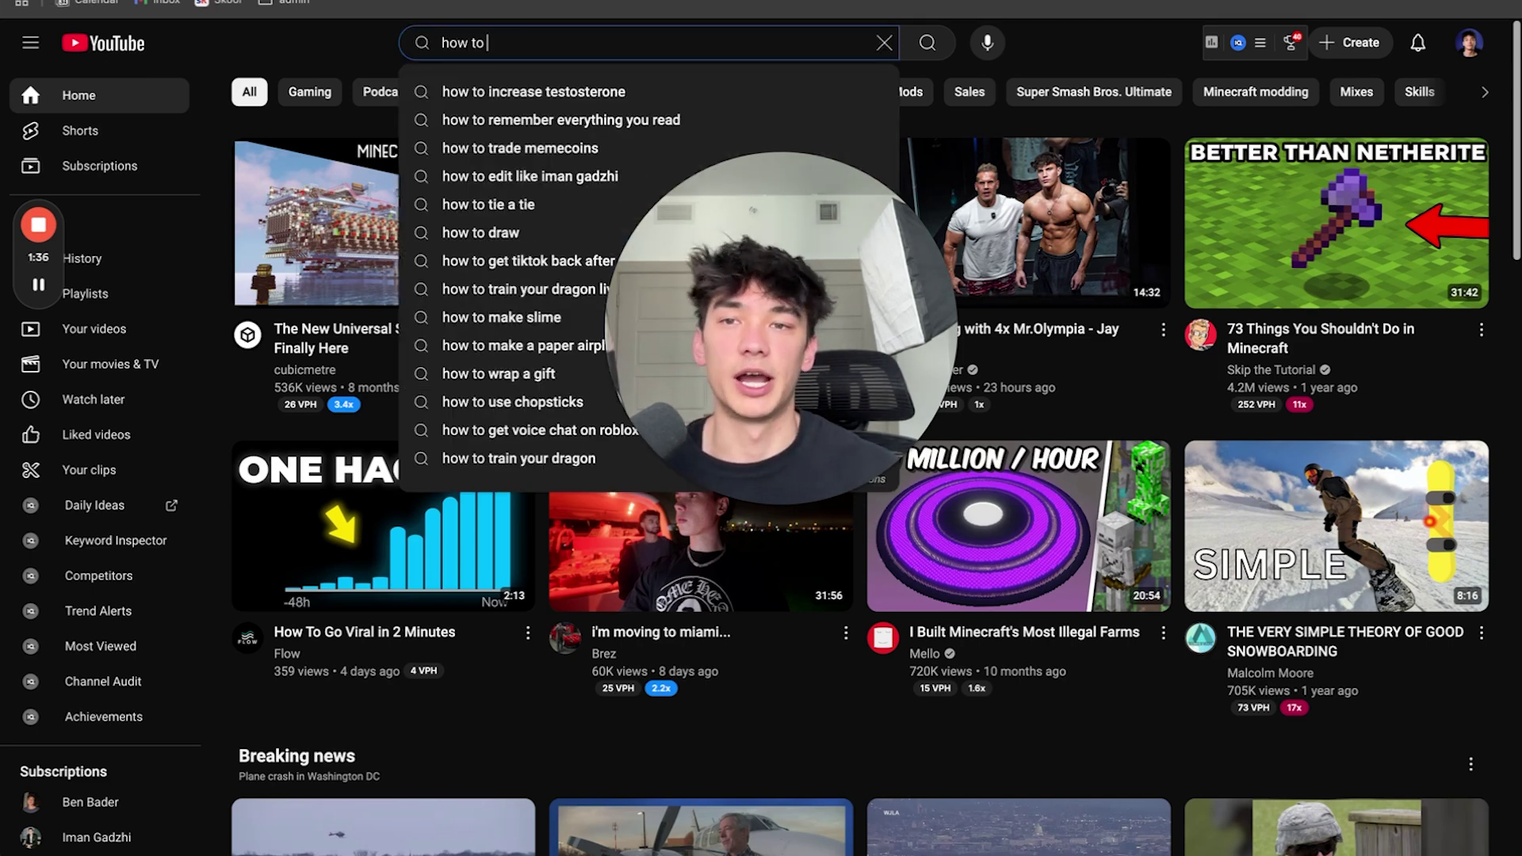
pyautogui.write(' start in')
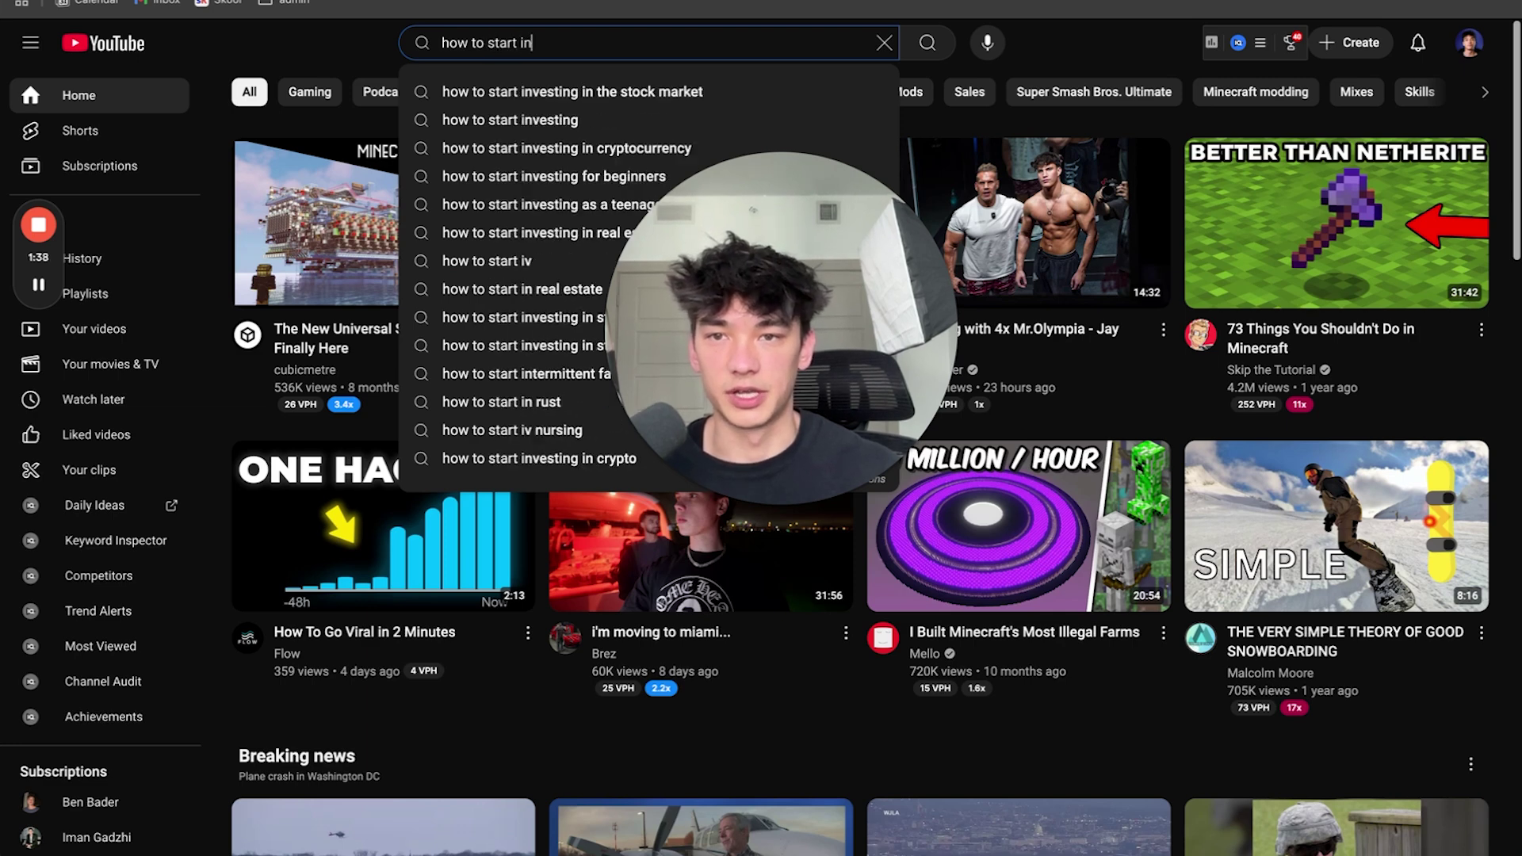
pyautogui.write('vesting for')
pyautogui.press('Down')
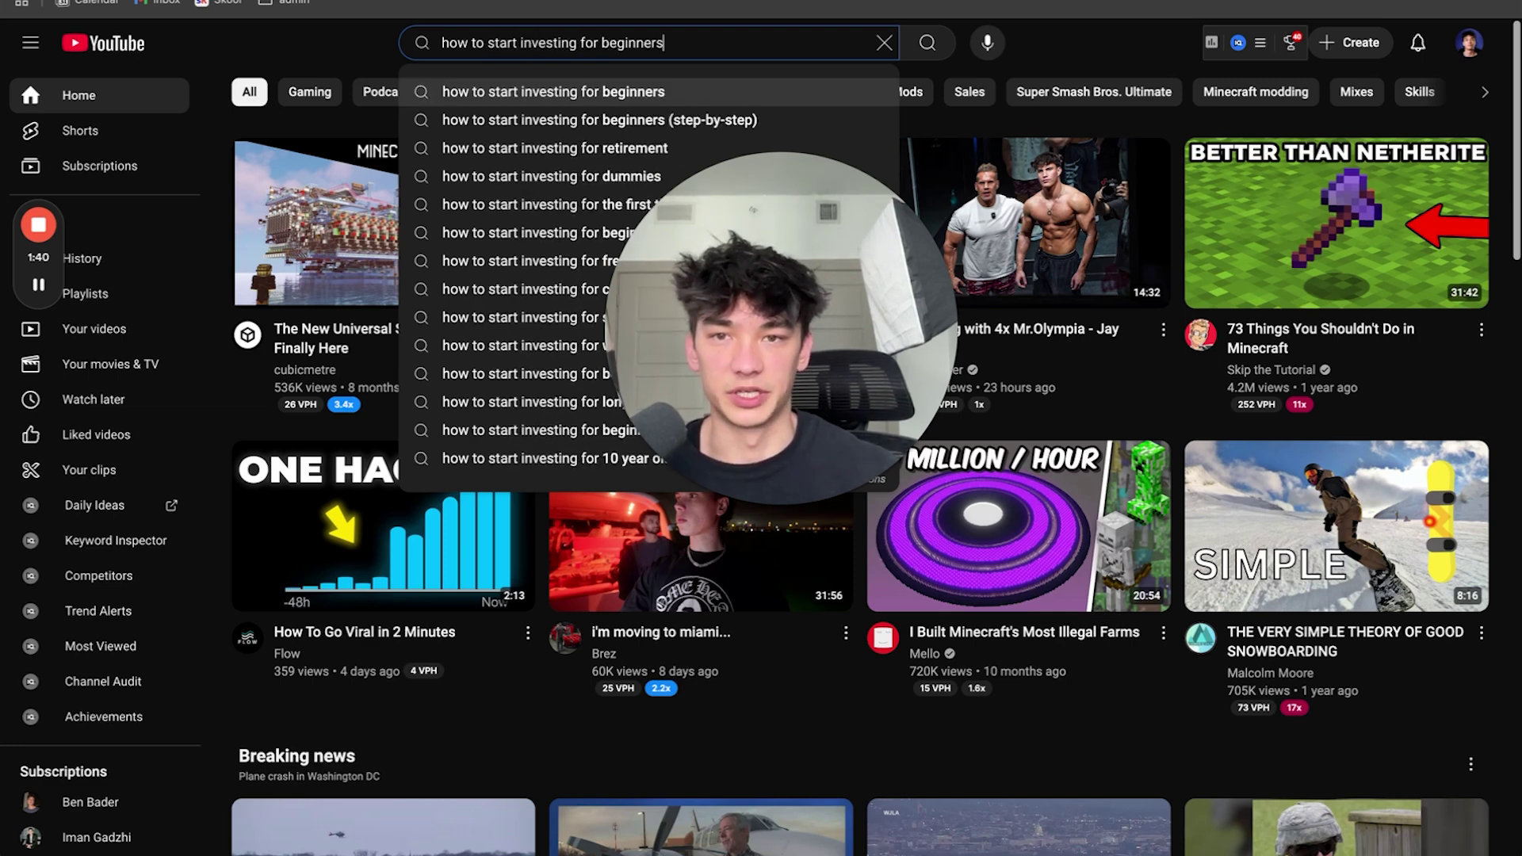
pyautogui.press('Return')
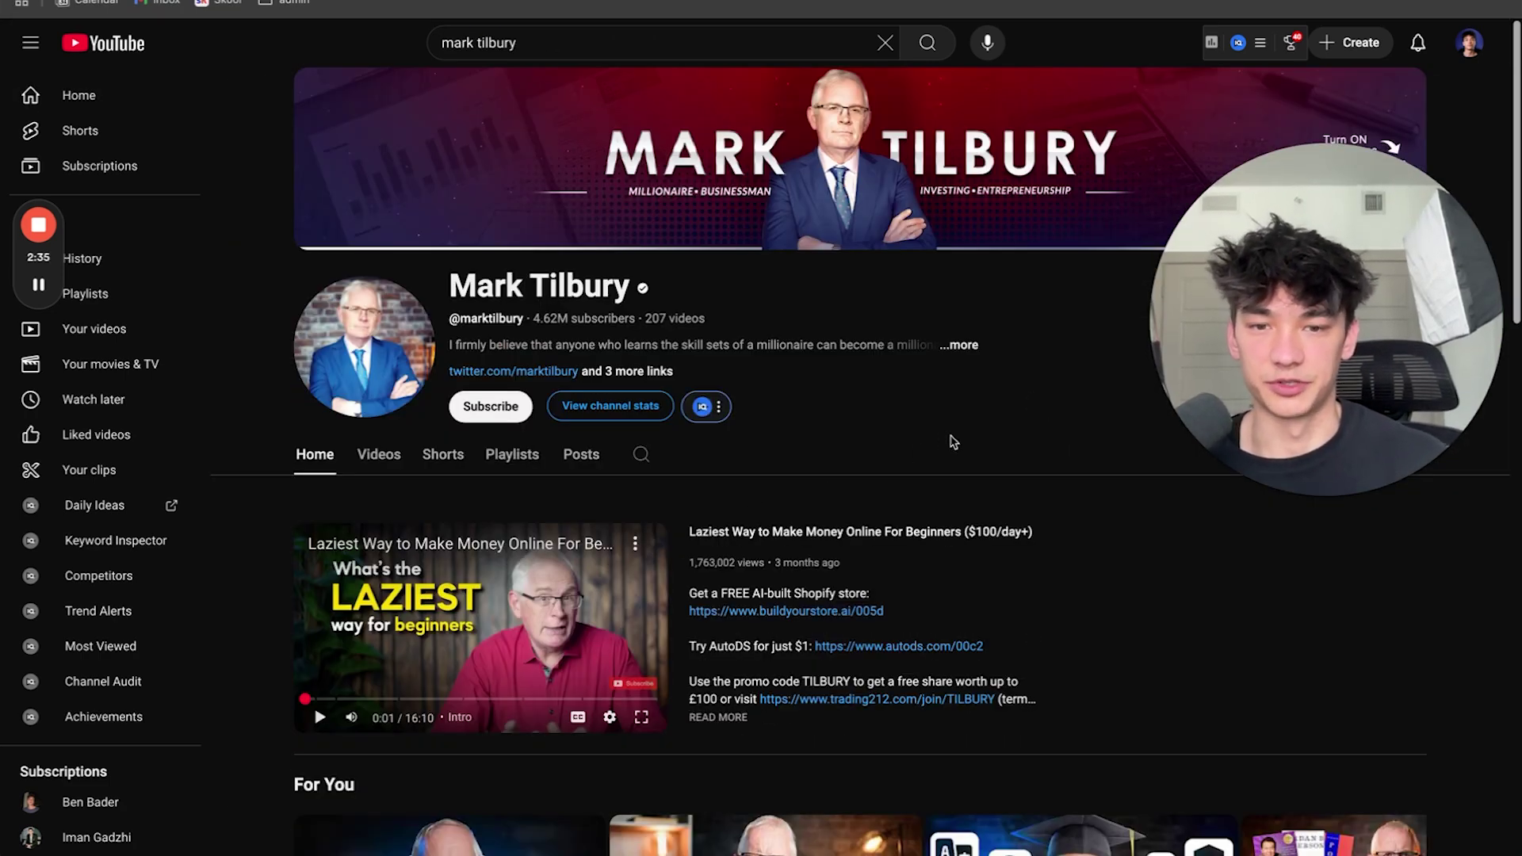
# Open the channel's full video list and bring up link options for the first video
pyautogui.scroll(-2, 967, 436)
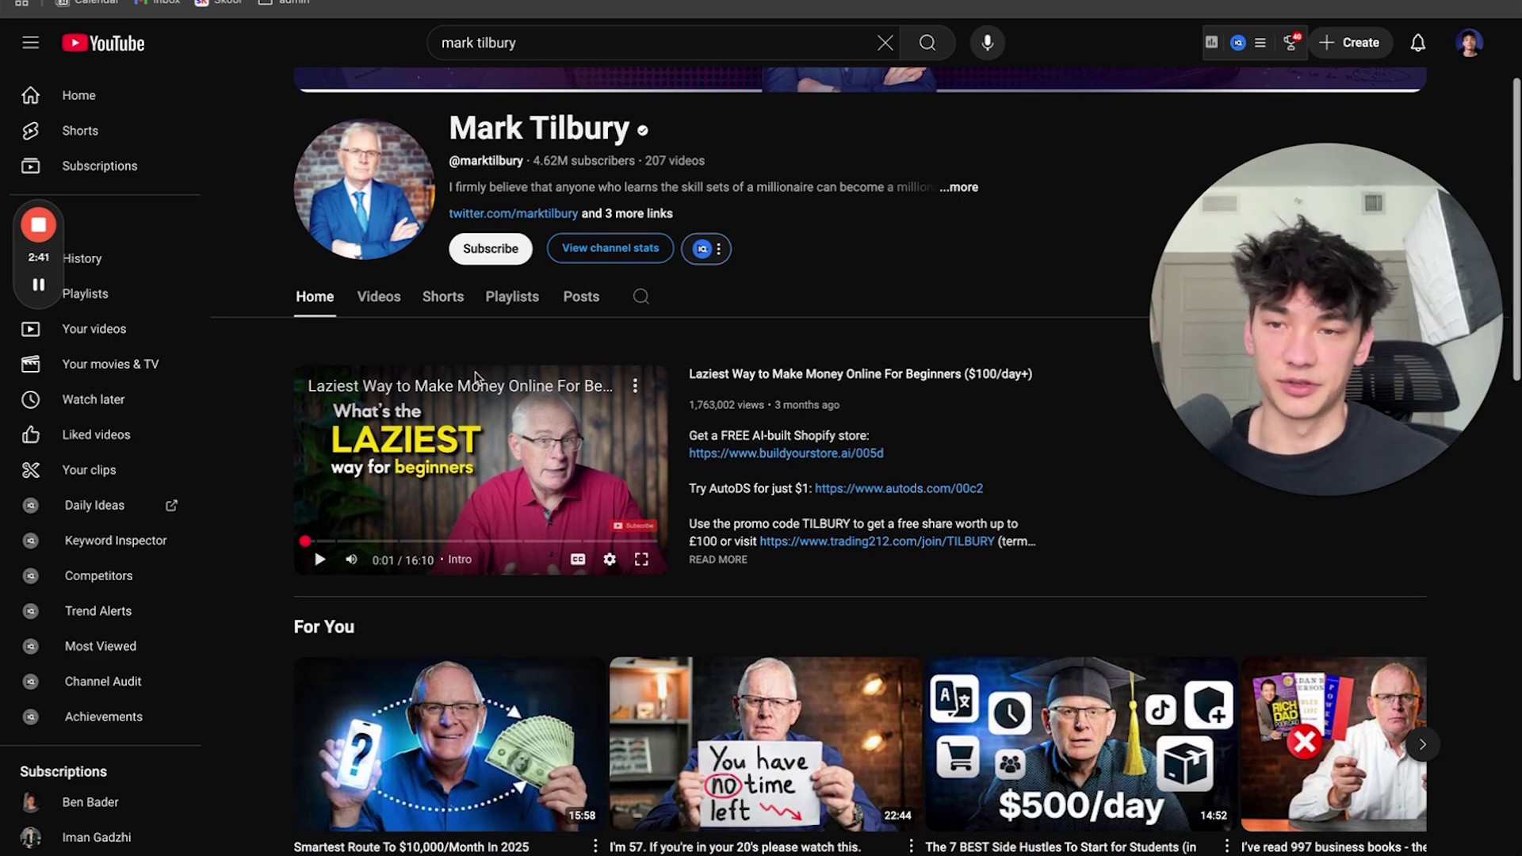
pyautogui.click(378, 297)
pyautogui.scroll(-5, 846, 306)
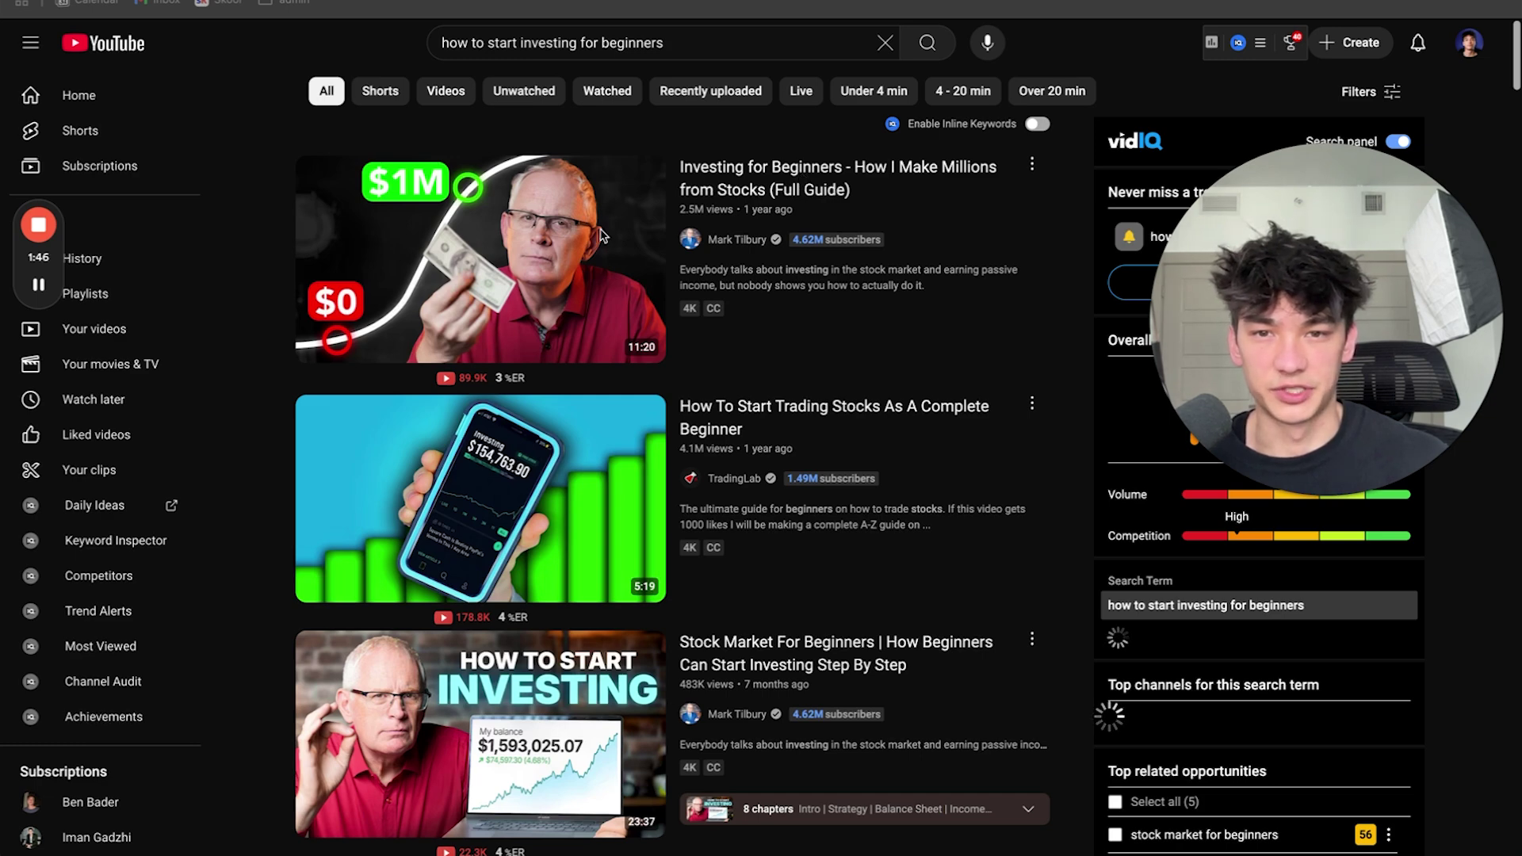
pyautogui.rightClick(562, 247)
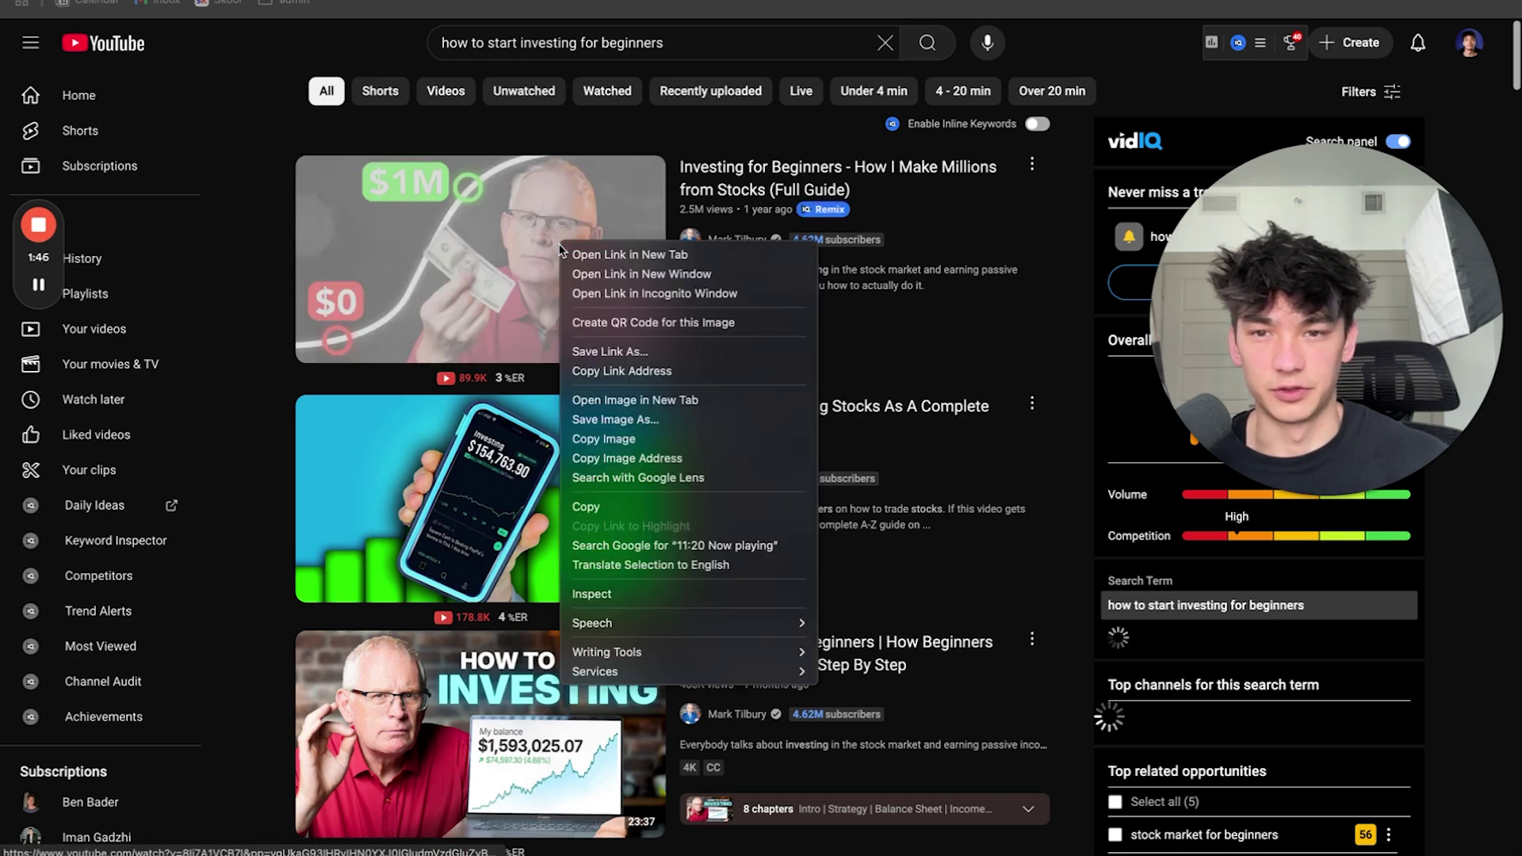
# Paste the first investing video's link onto the board and place it at the upper left
pyautogui.click(622, 371)
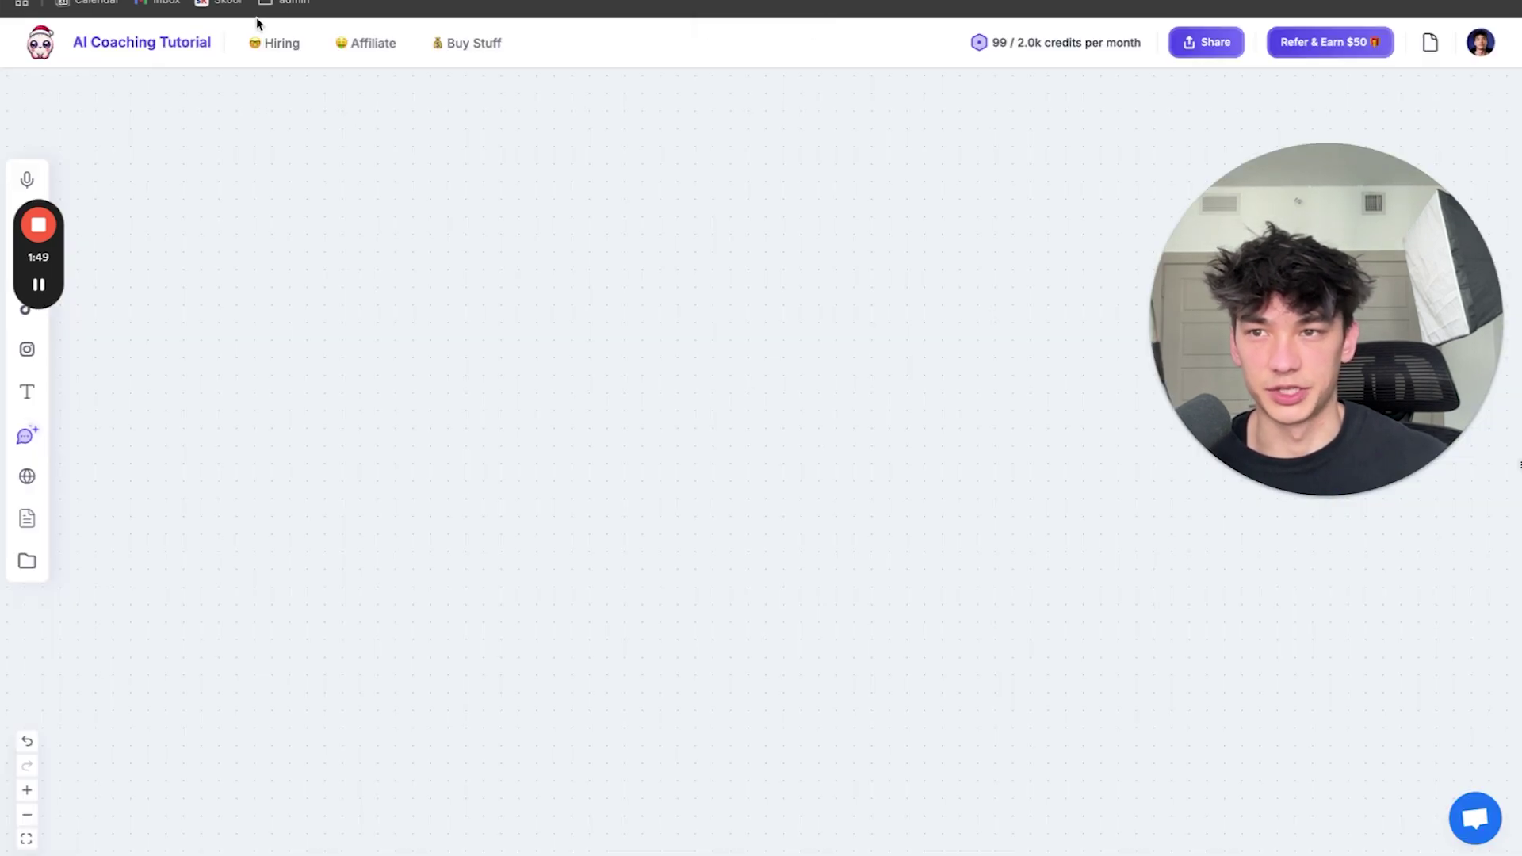
pyautogui.hotkey('ctrl', 'v')
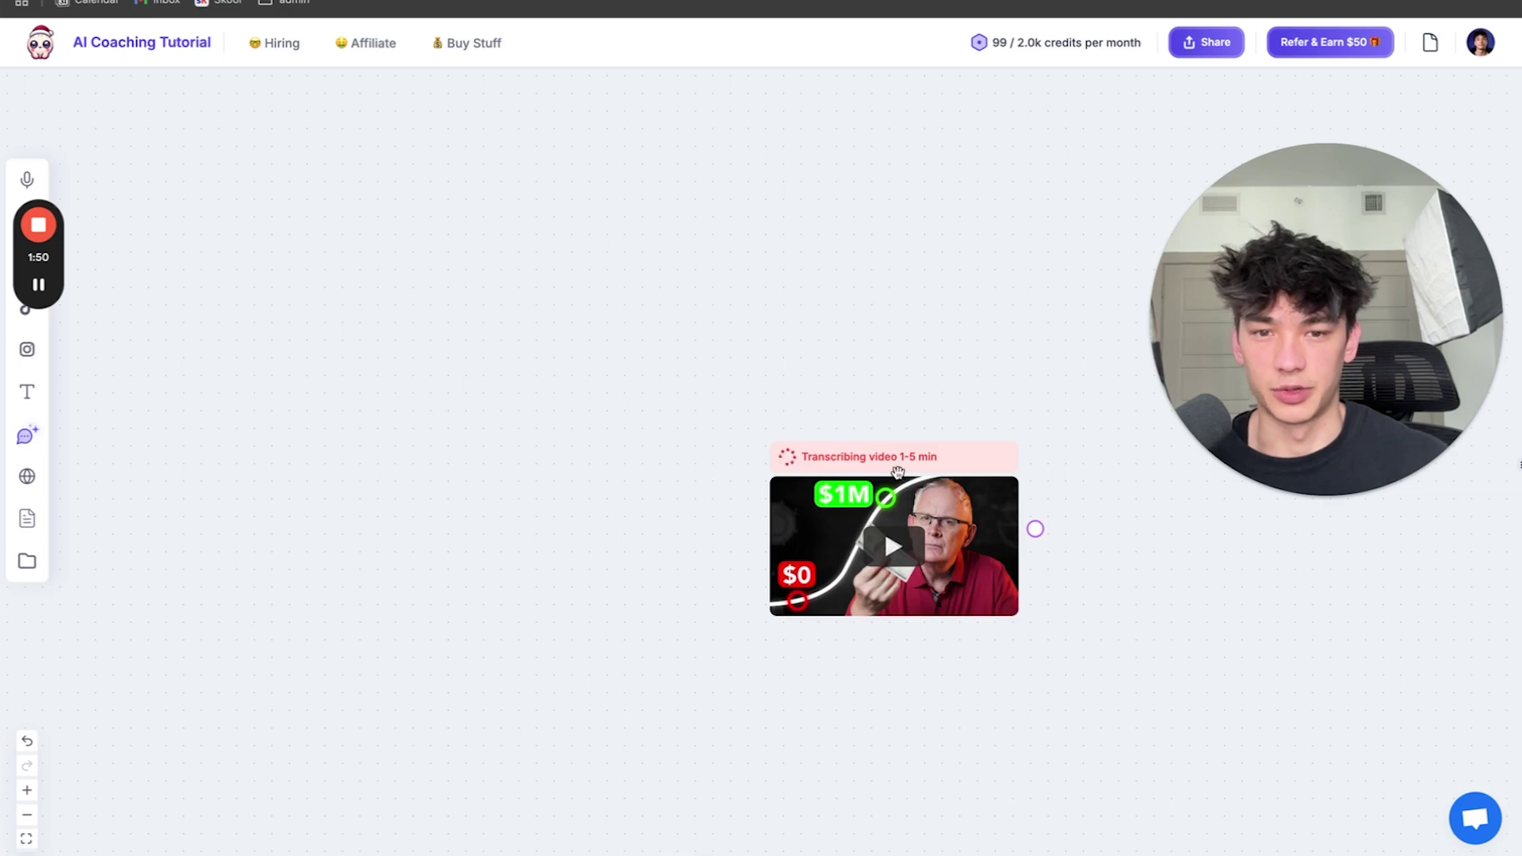
pyautogui.moveTo(898, 472); pyautogui.dragTo(313, 214)
# Copy the Stock Market video's link from YouTube and paste it onto the board
pyautogui.hotkey('ctrl', 'shift', 'Tab')
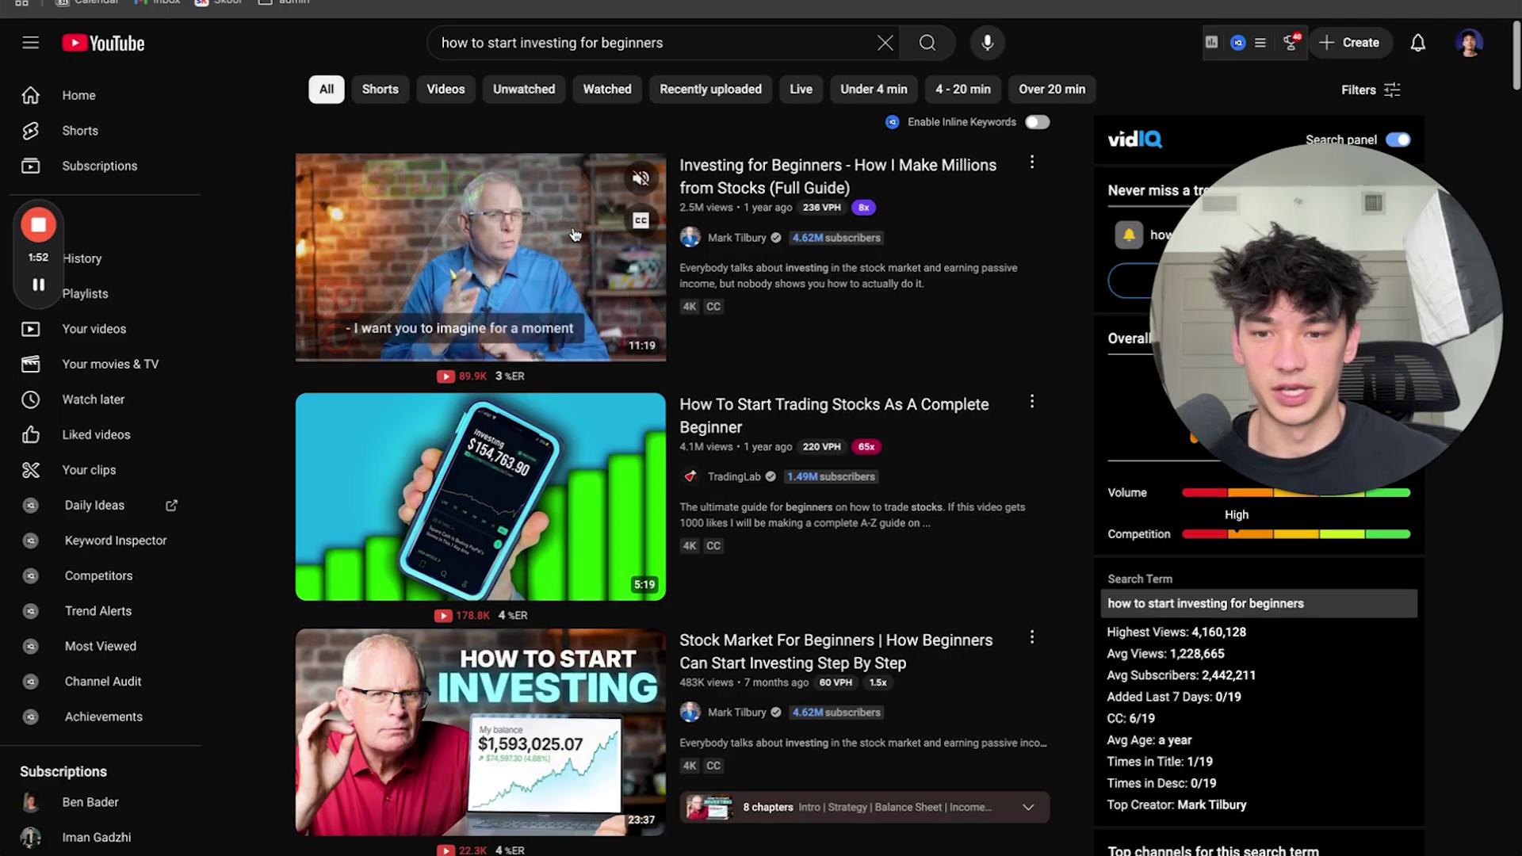
pyautogui.scroll(-3, 575, 235)
pyautogui.rightClick(527, 458)
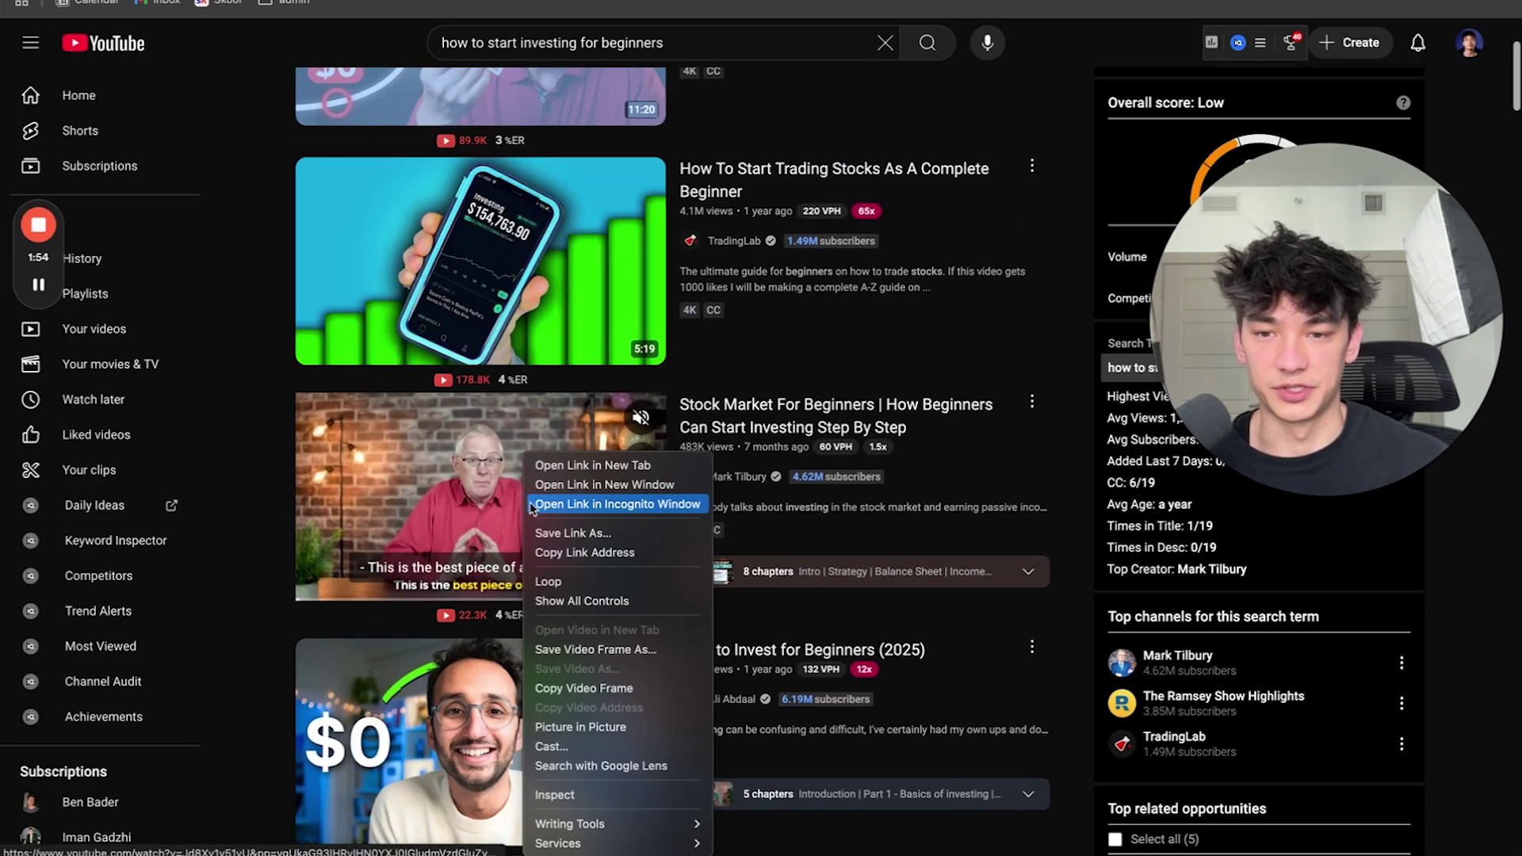
pyautogui.click(571, 552)
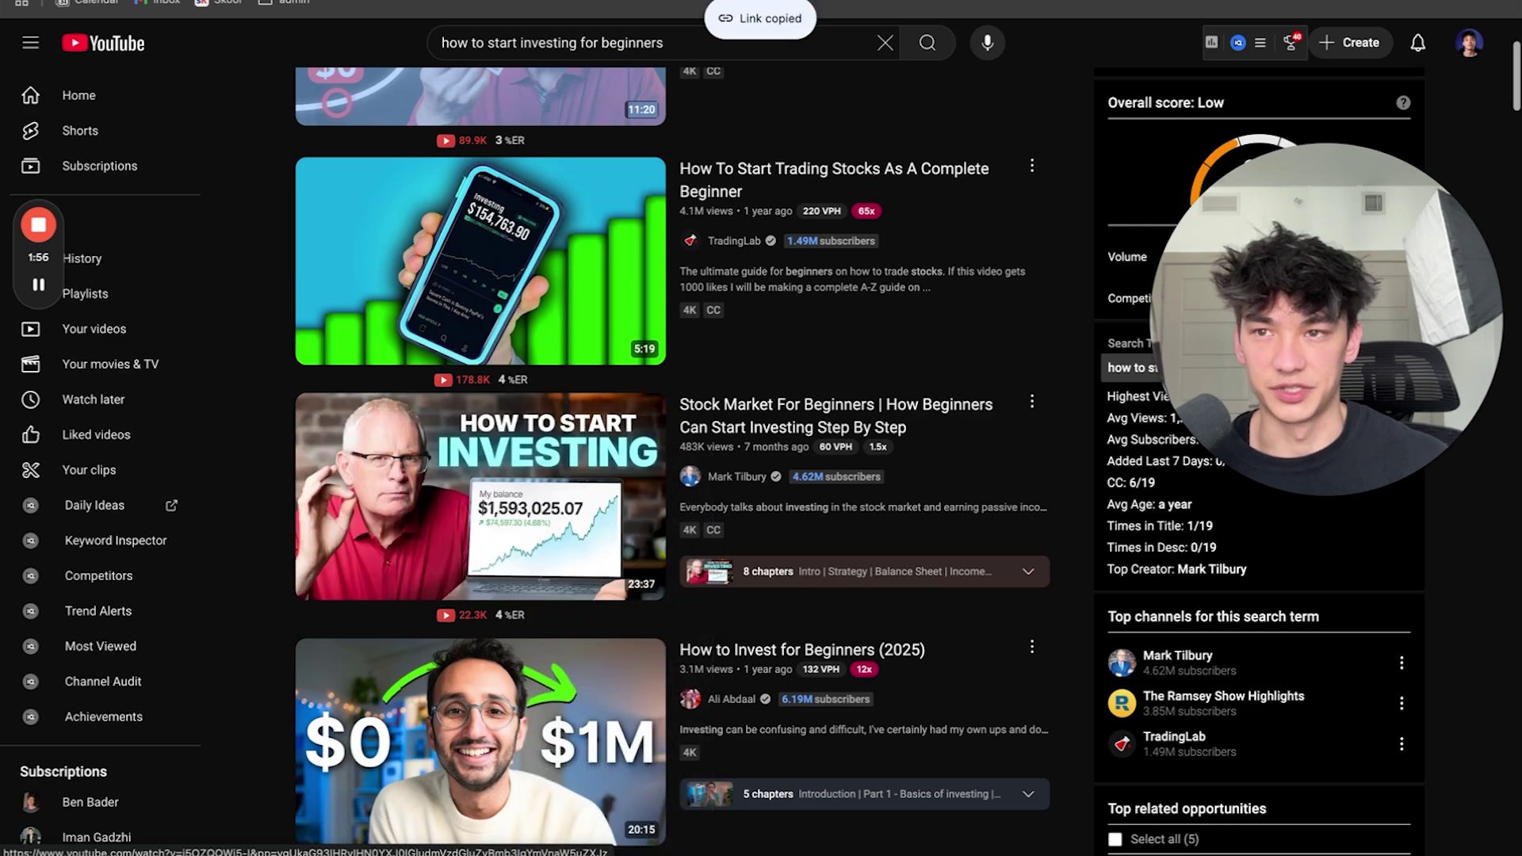
pyautogui.hotkey('ctrl', 'Tab')
pyautogui.hotkey('ctrl', 'v')
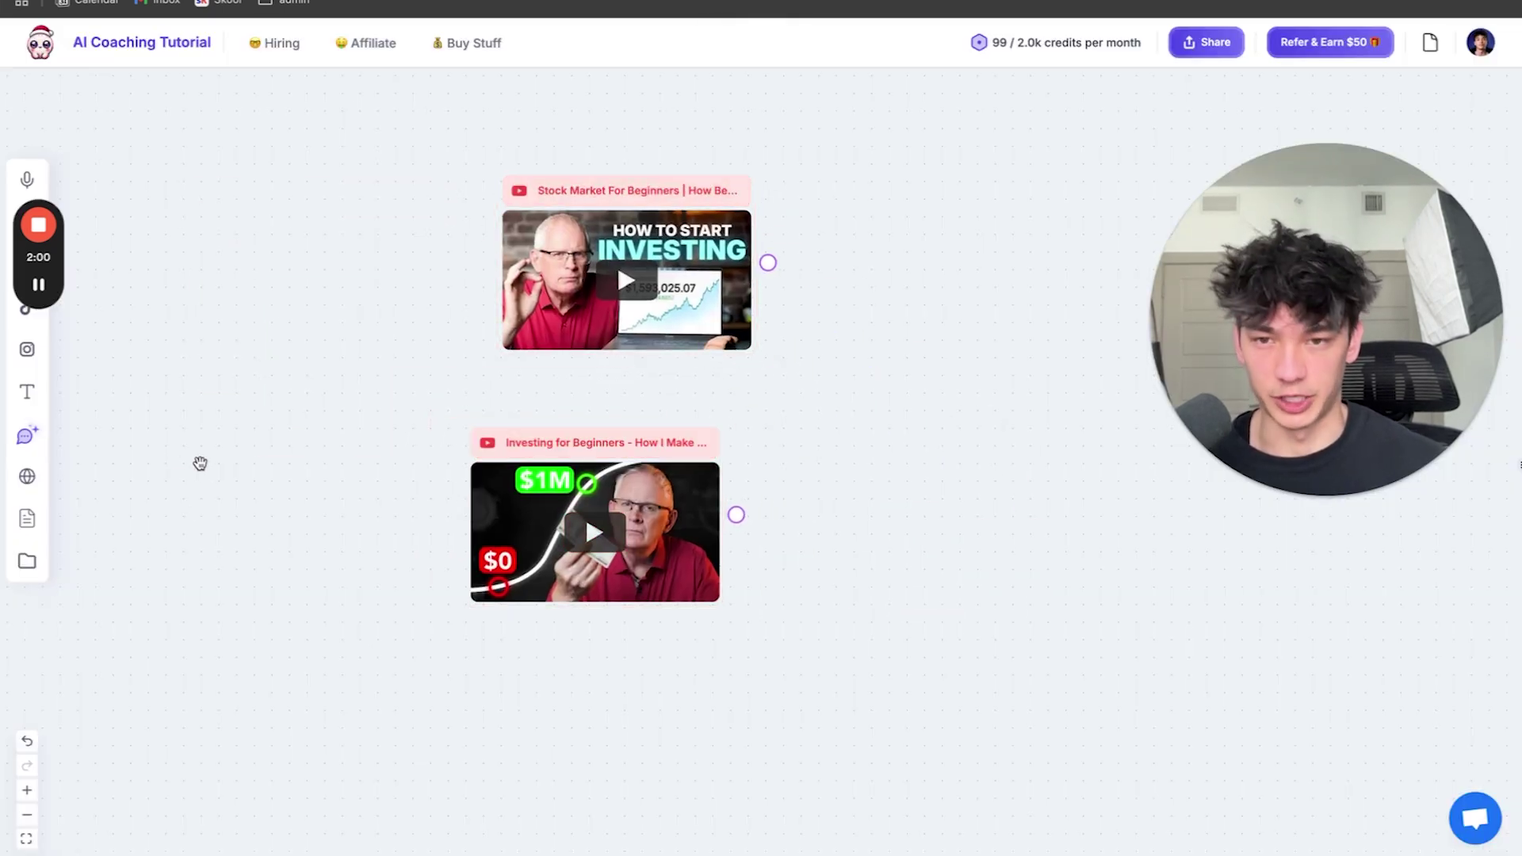
# Place a new group near the videos and title it 'Mark Tilbury Investing Course'
pyautogui.moveTo(887, 435); pyautogui.dragTo(320, 301)
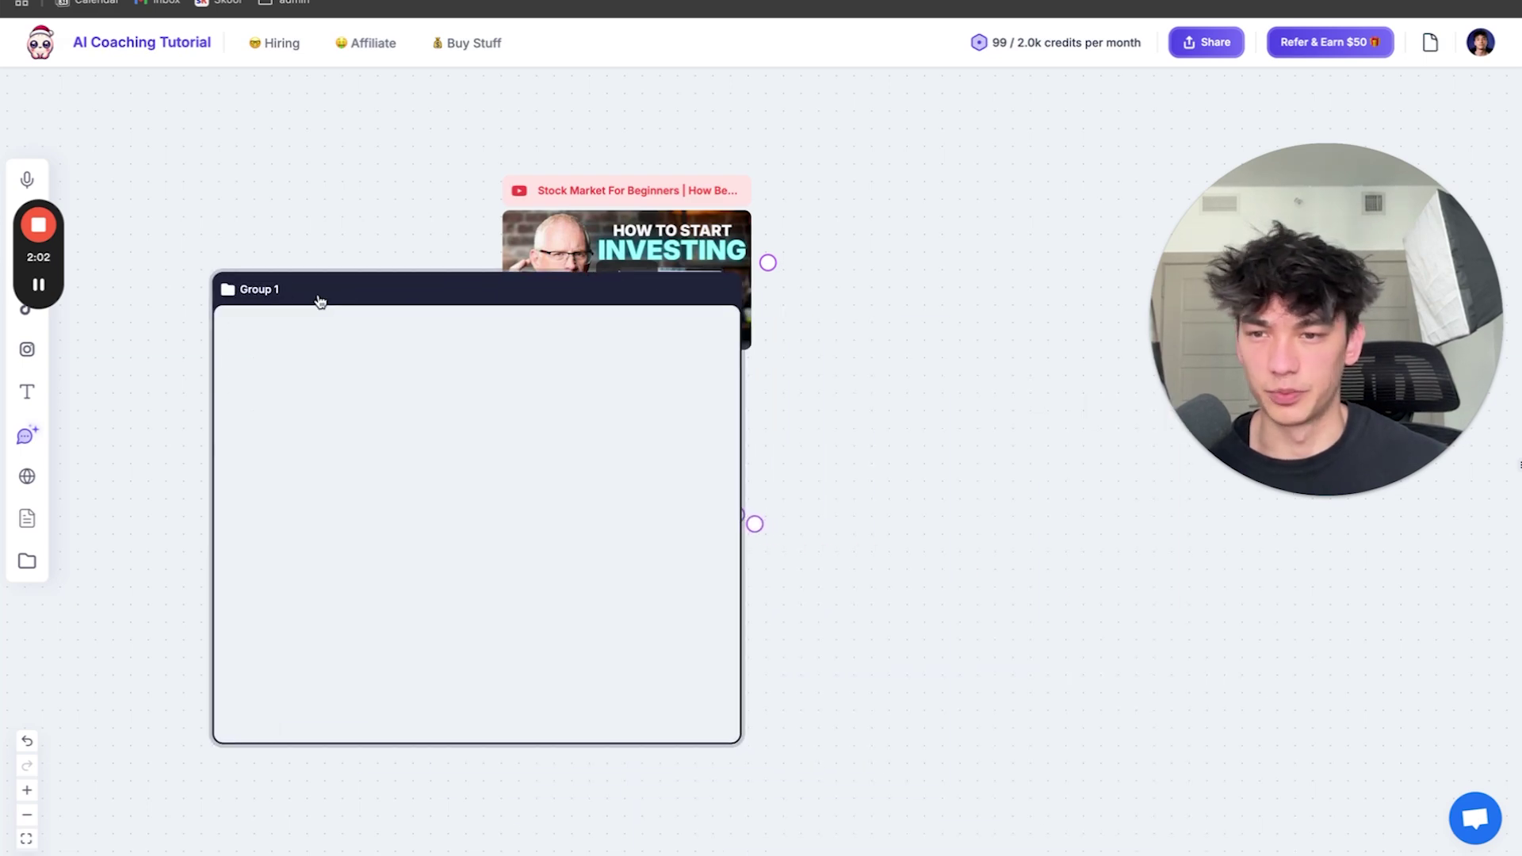
pyautogui.doubleClick(272, 290)
pyautogui.write('Mark Tilburyt')
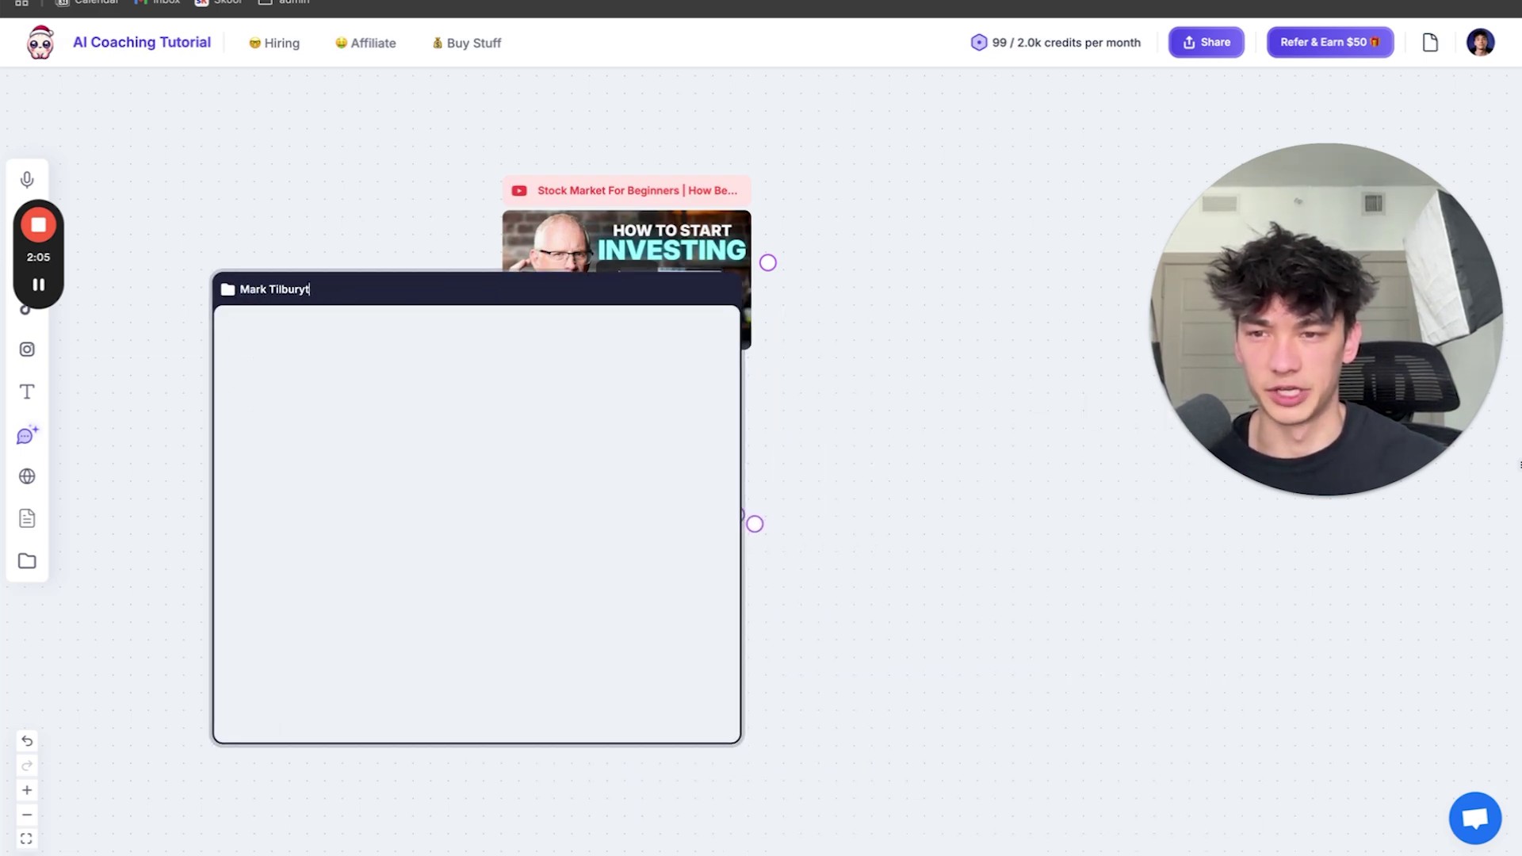
pyautogui.press('Return')
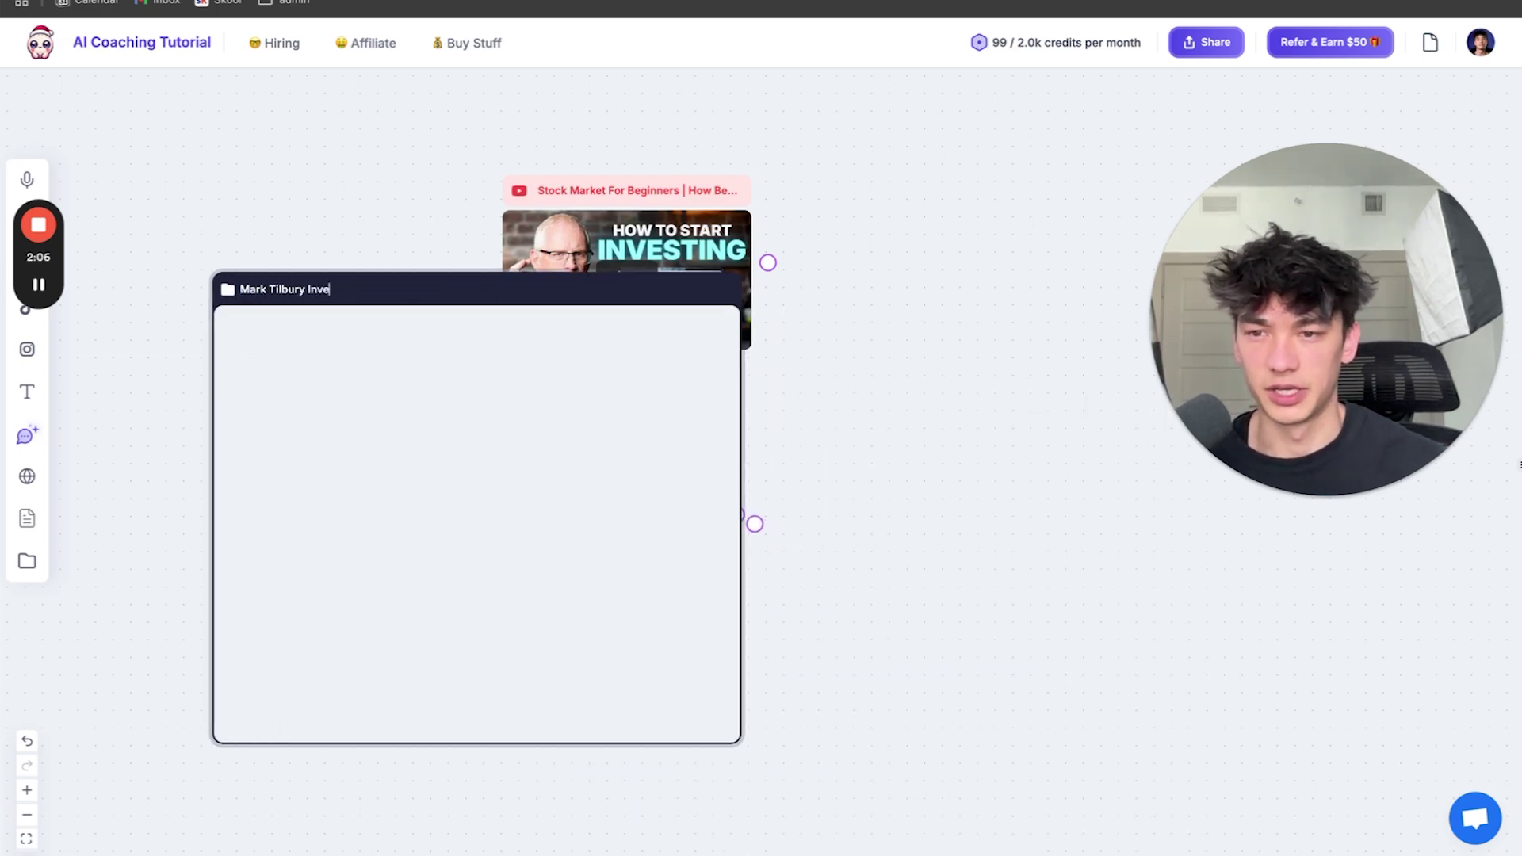
pyautogui.write('bury Investing Course')
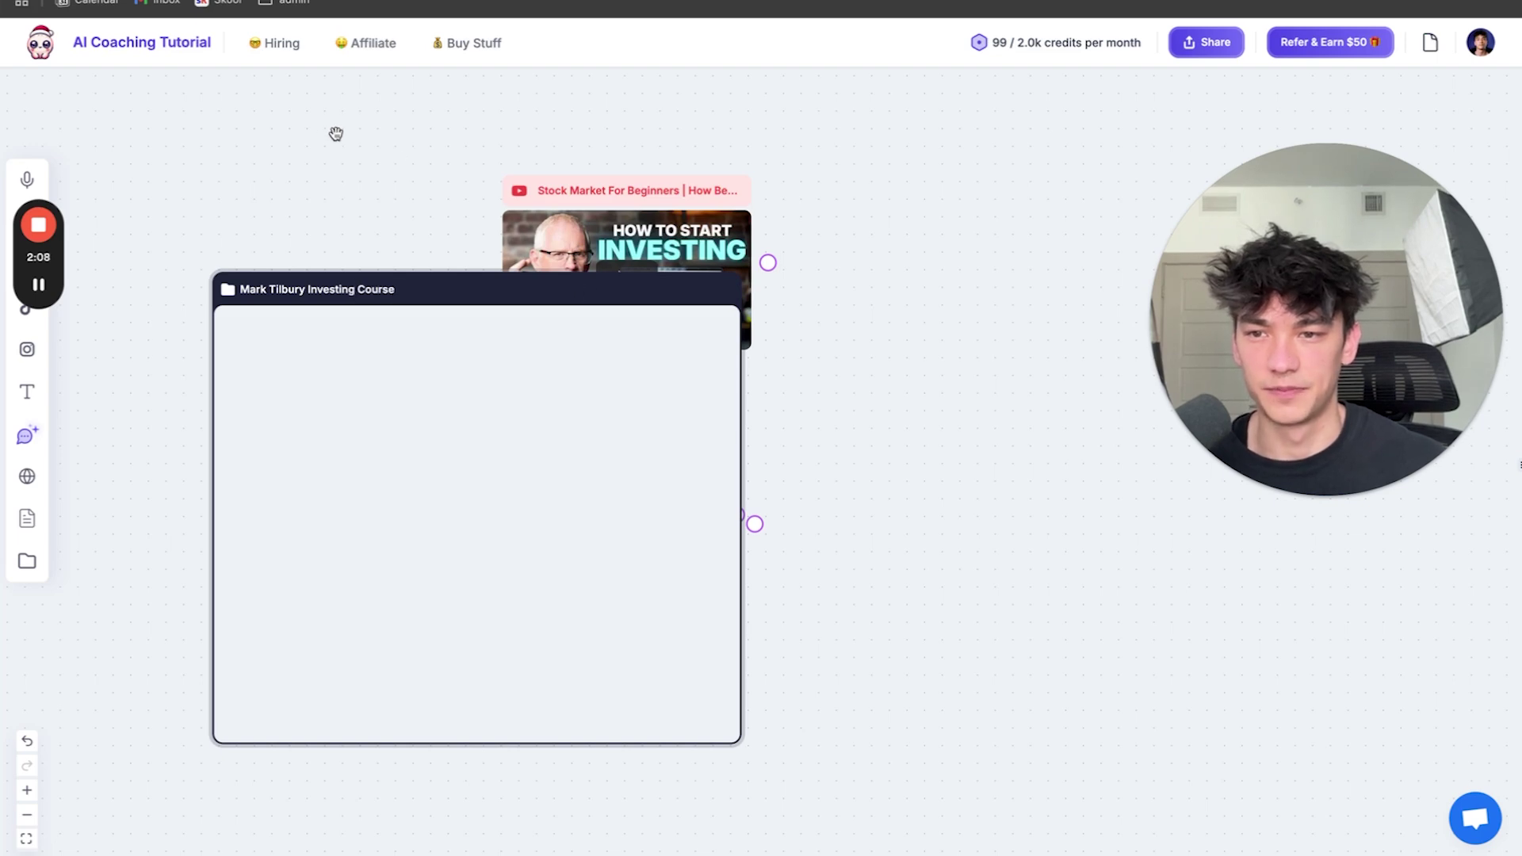
pyautogui.press('Return')
# Pull both video nodes into the group and move the group toward the upper left
pyautogui.moveTo(735, 280); pyautogui.dragTo(646, 231)
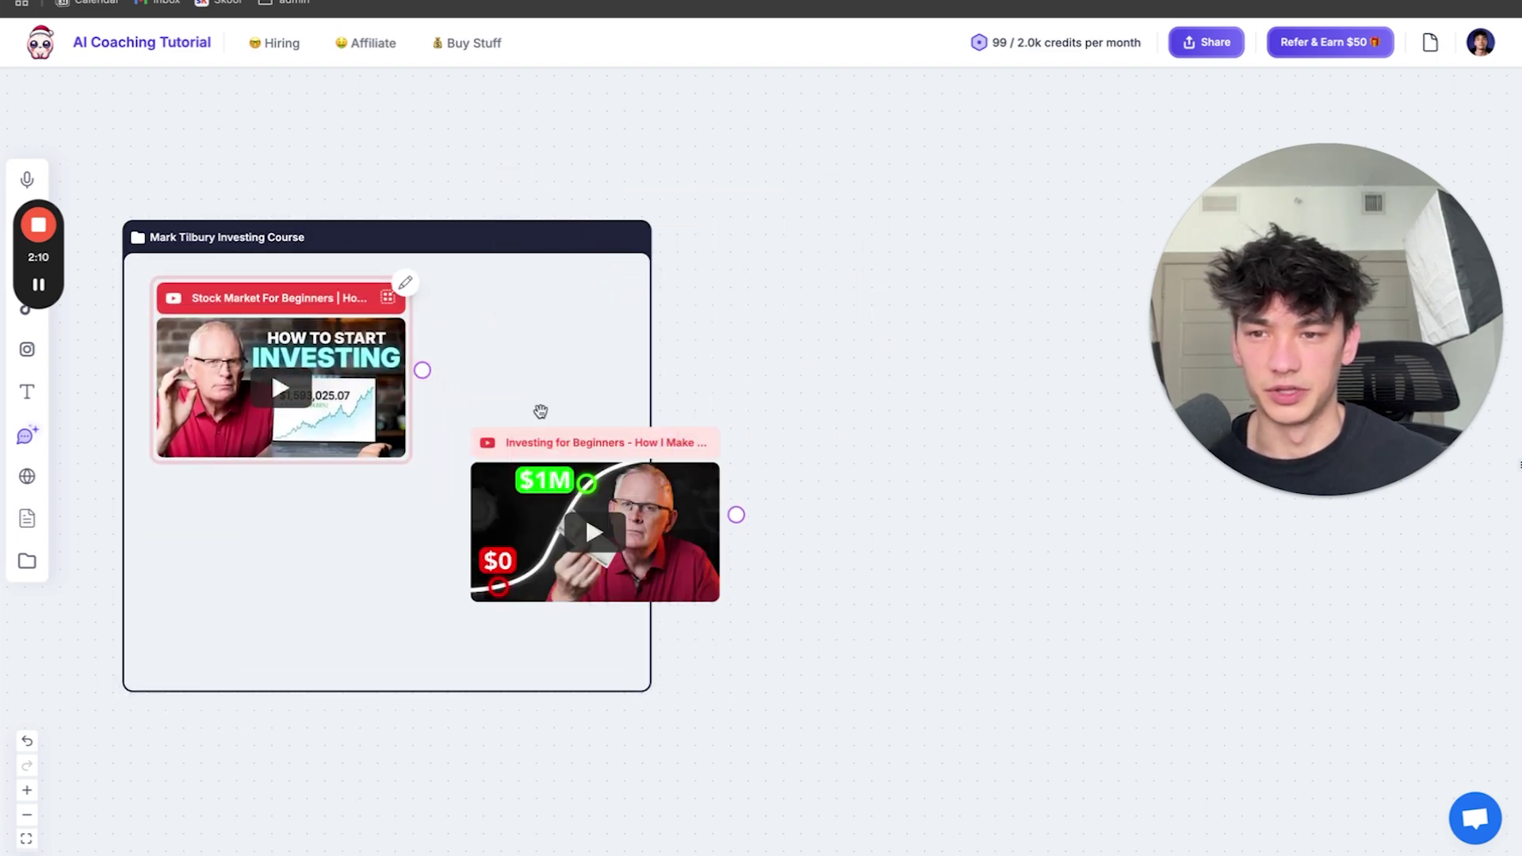
pyautogui.moveTo(612, 451); pyautogui.dragTo(562, 313)
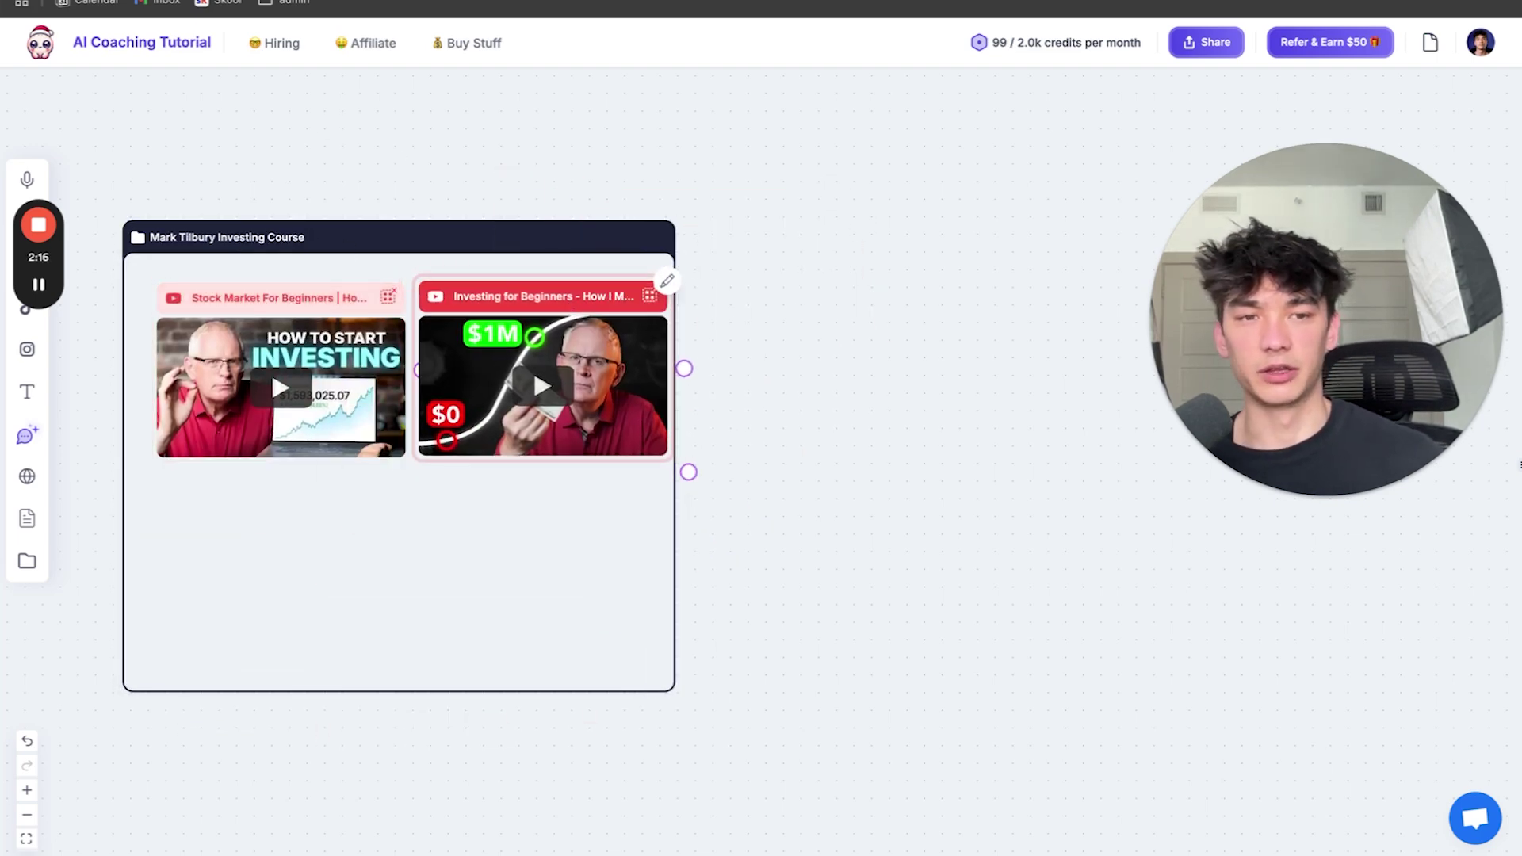
pyautogui.click(333, 1)
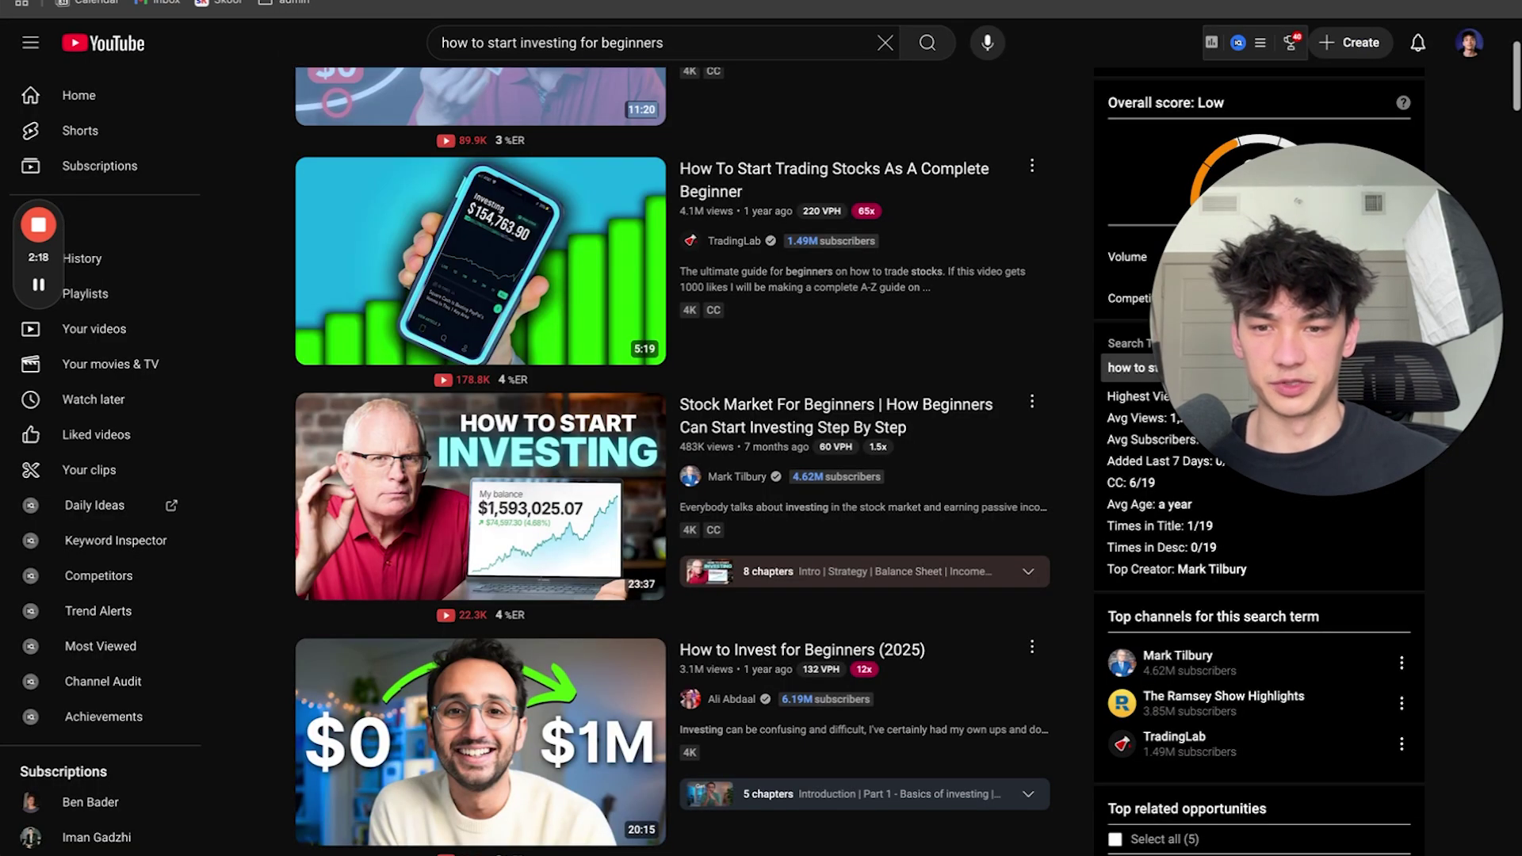
pyautogui.scroll(3, 634, 430)
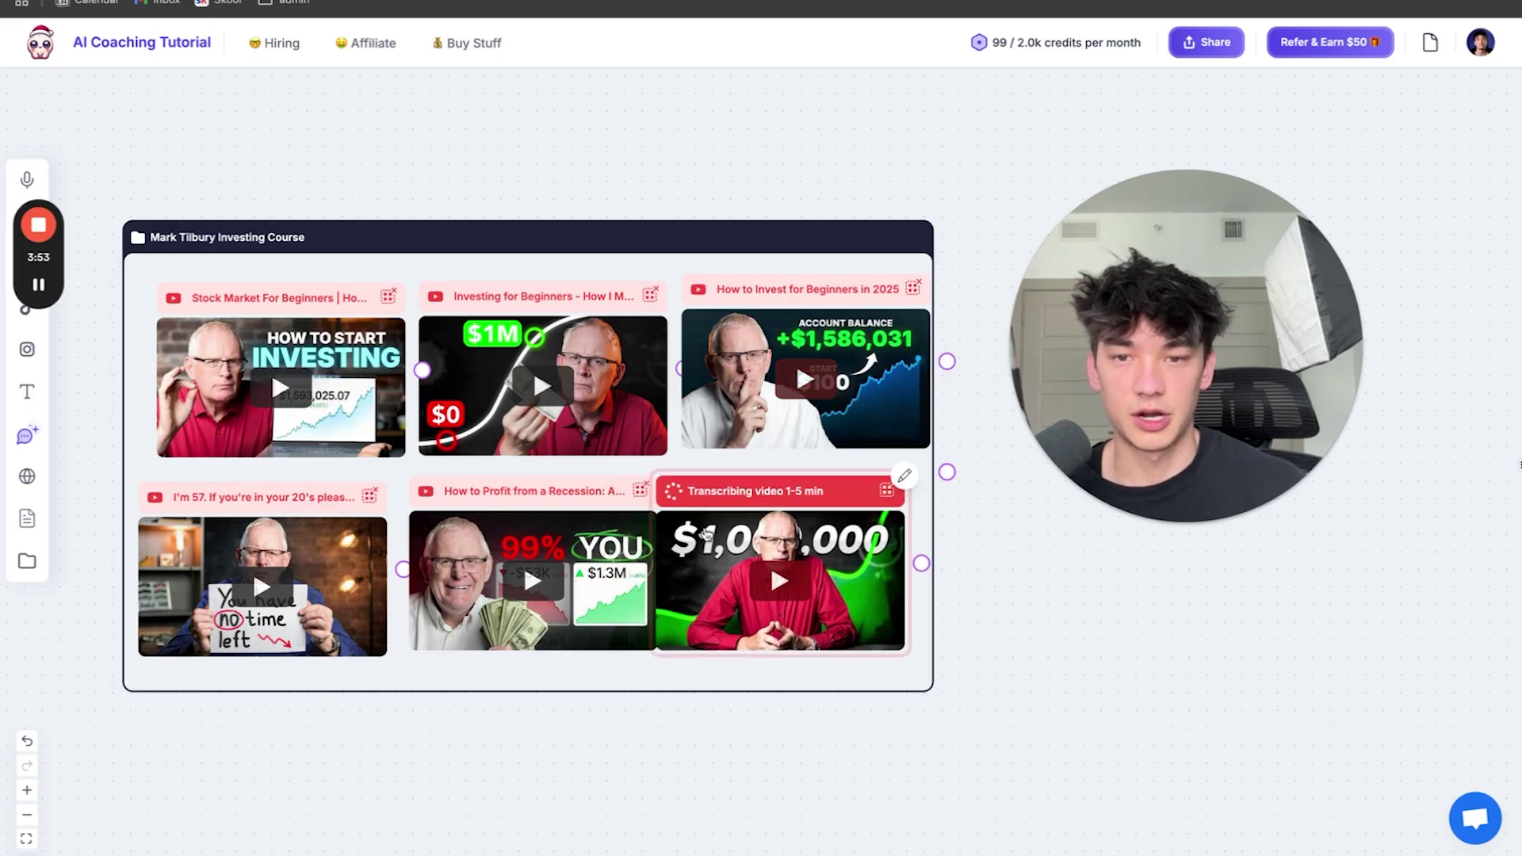
pyautogui.scroll(-3, 1126, 634)
pyautogui.moveTo(1110, 631); pyautogui.dragTo(925, 547)
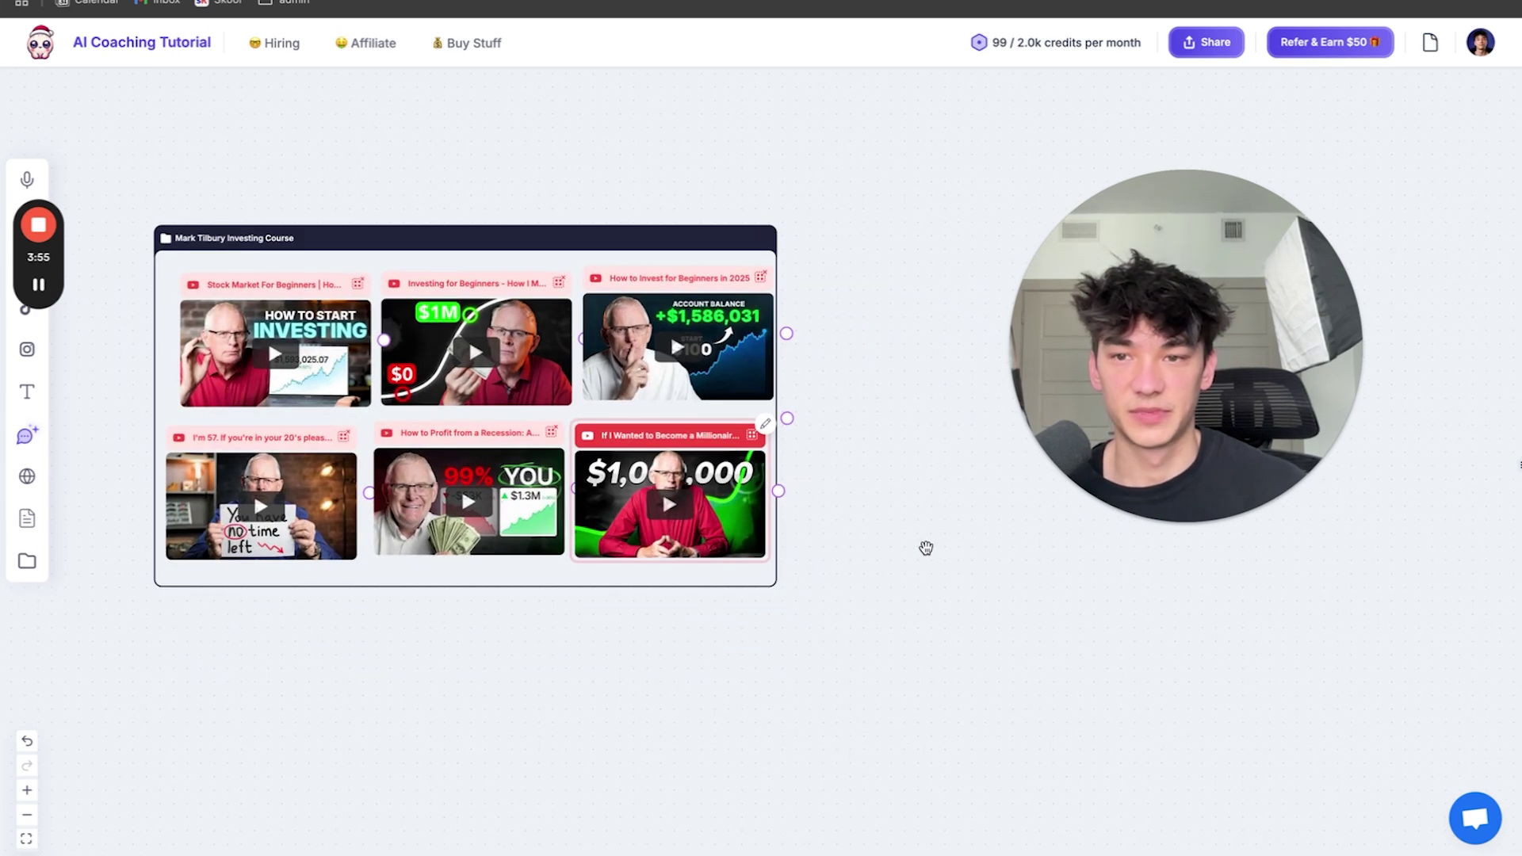
pyautogui.moveTo(595, 243); pyautogui.dragTo(504, 192)
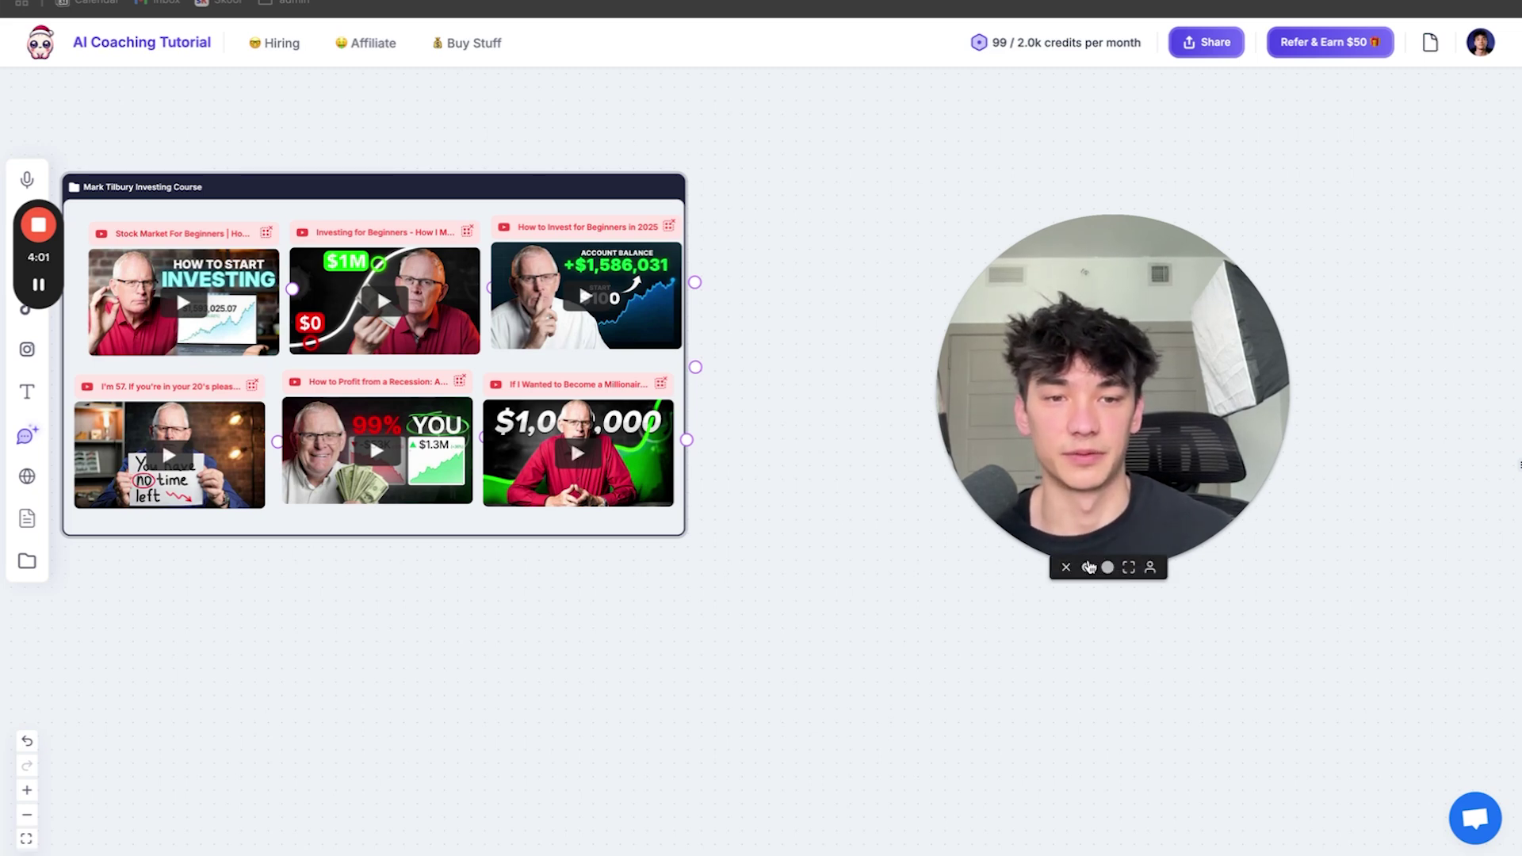
pyautogui.click(1070, 563)
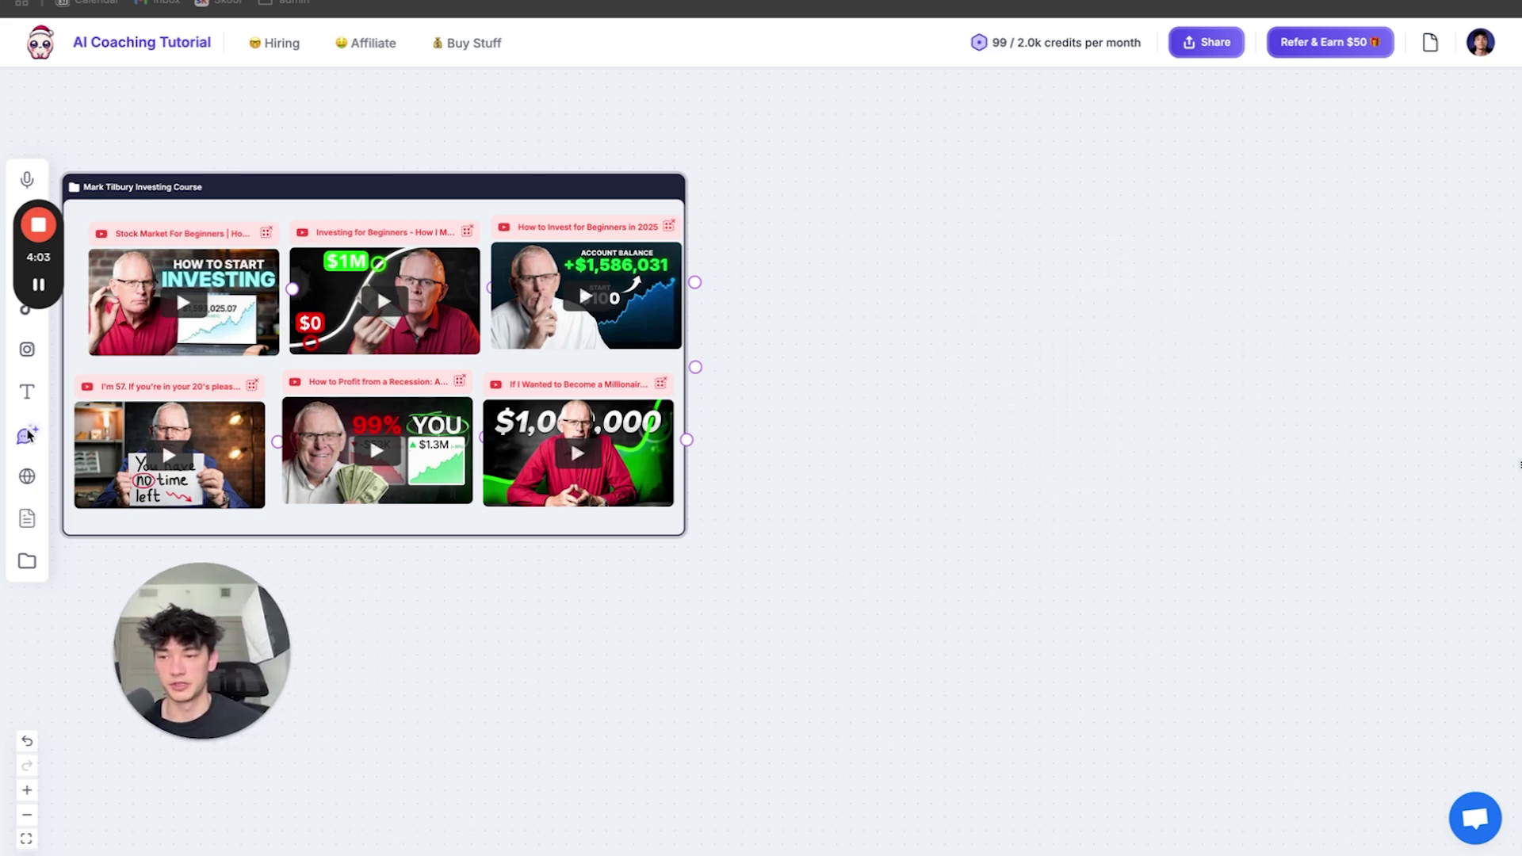
# Add an AI Assistant chat linked to the course group and type 'Get Key Insights from the mark tilbury investing cou'
pyautogui.click(28, 437)
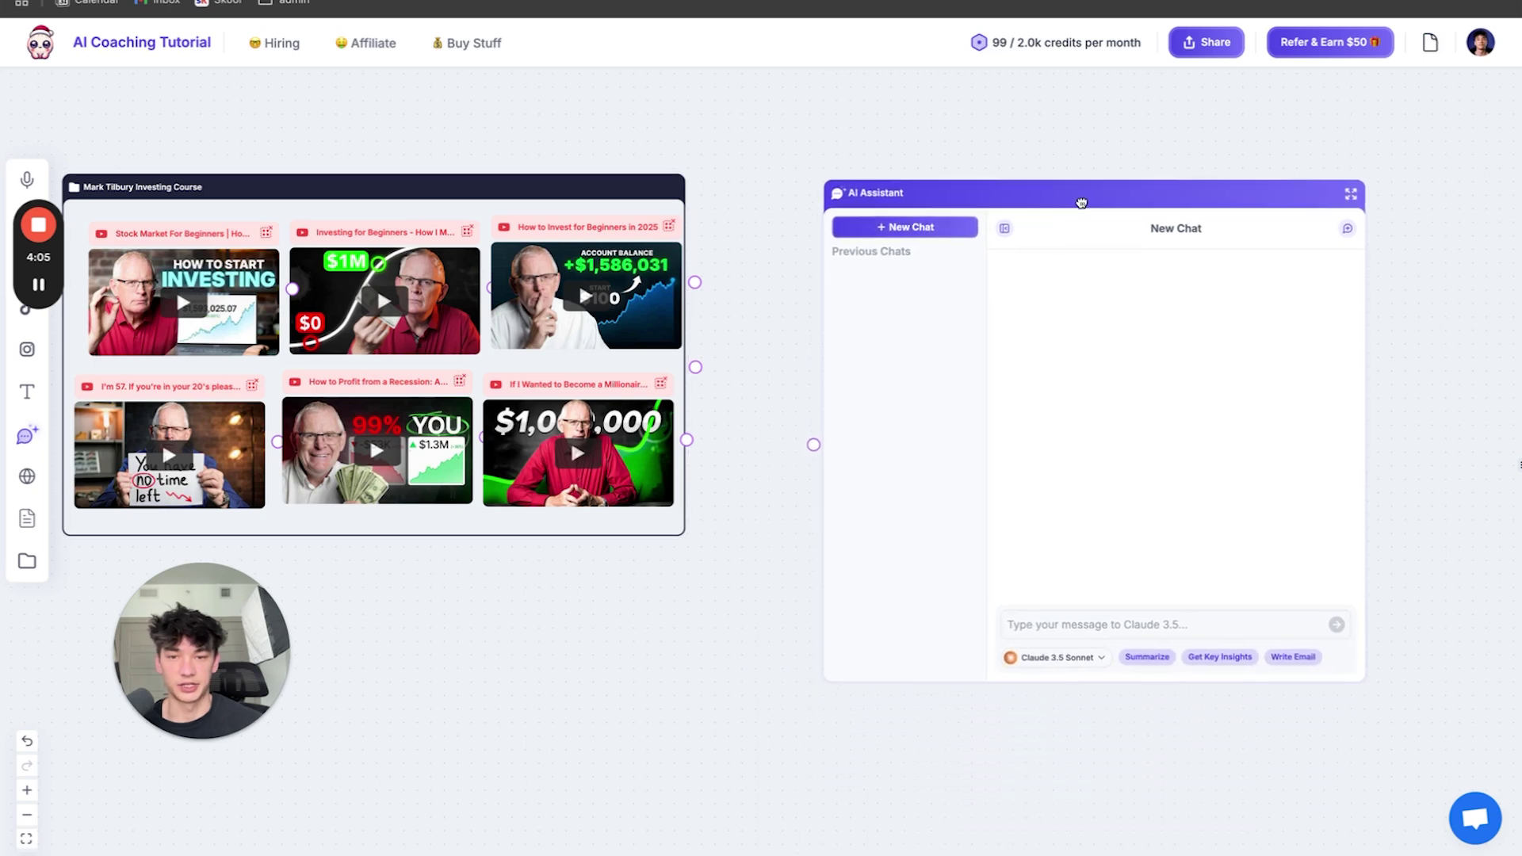
pyautogui.moveTo(696, 367); pyautogui.dragTo(814, 424)
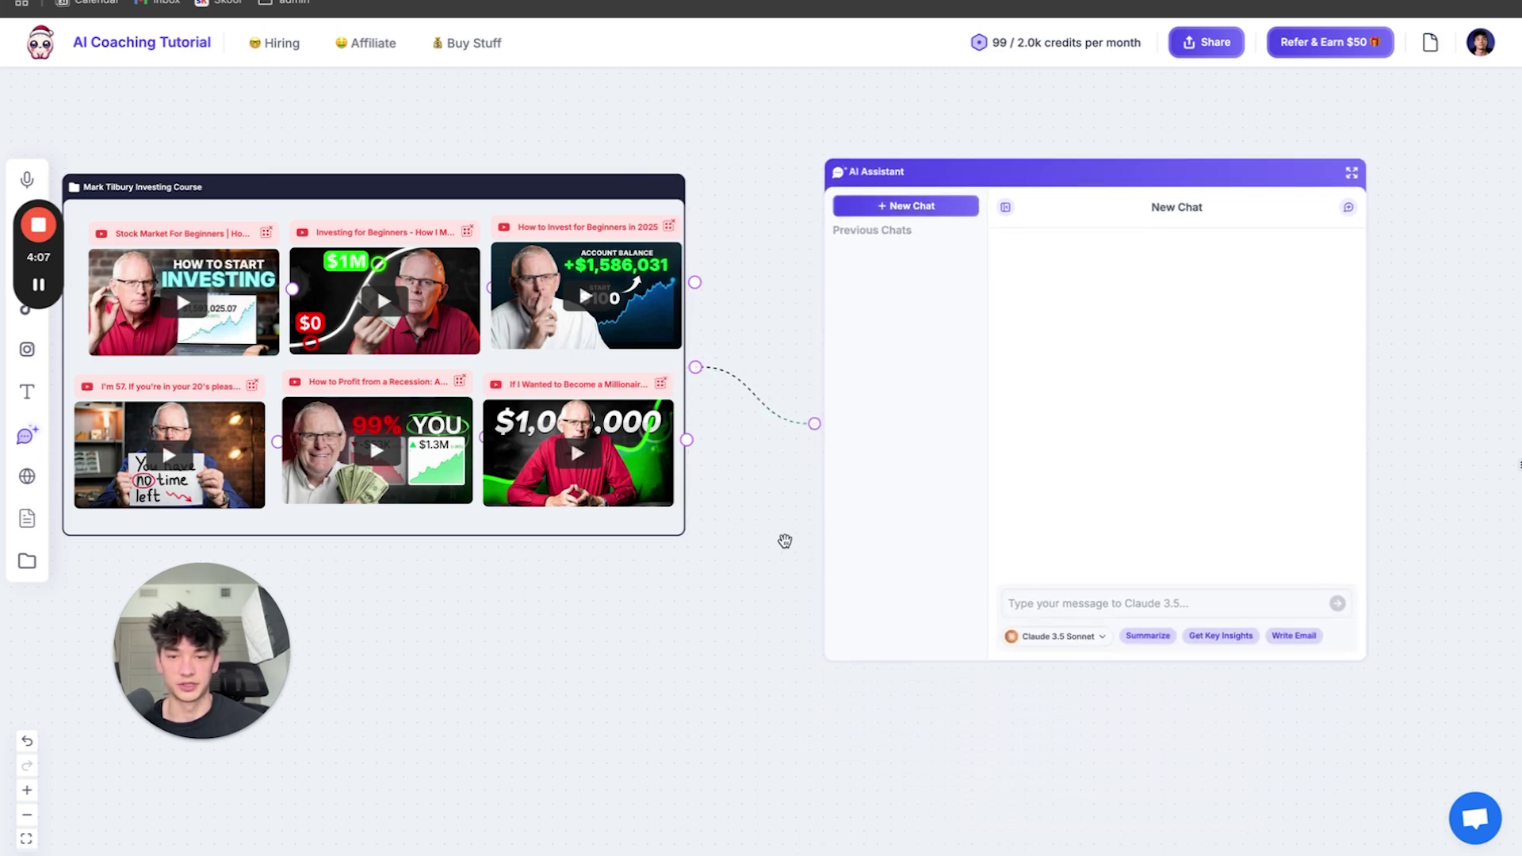
pyautogui.click(1111, 607)
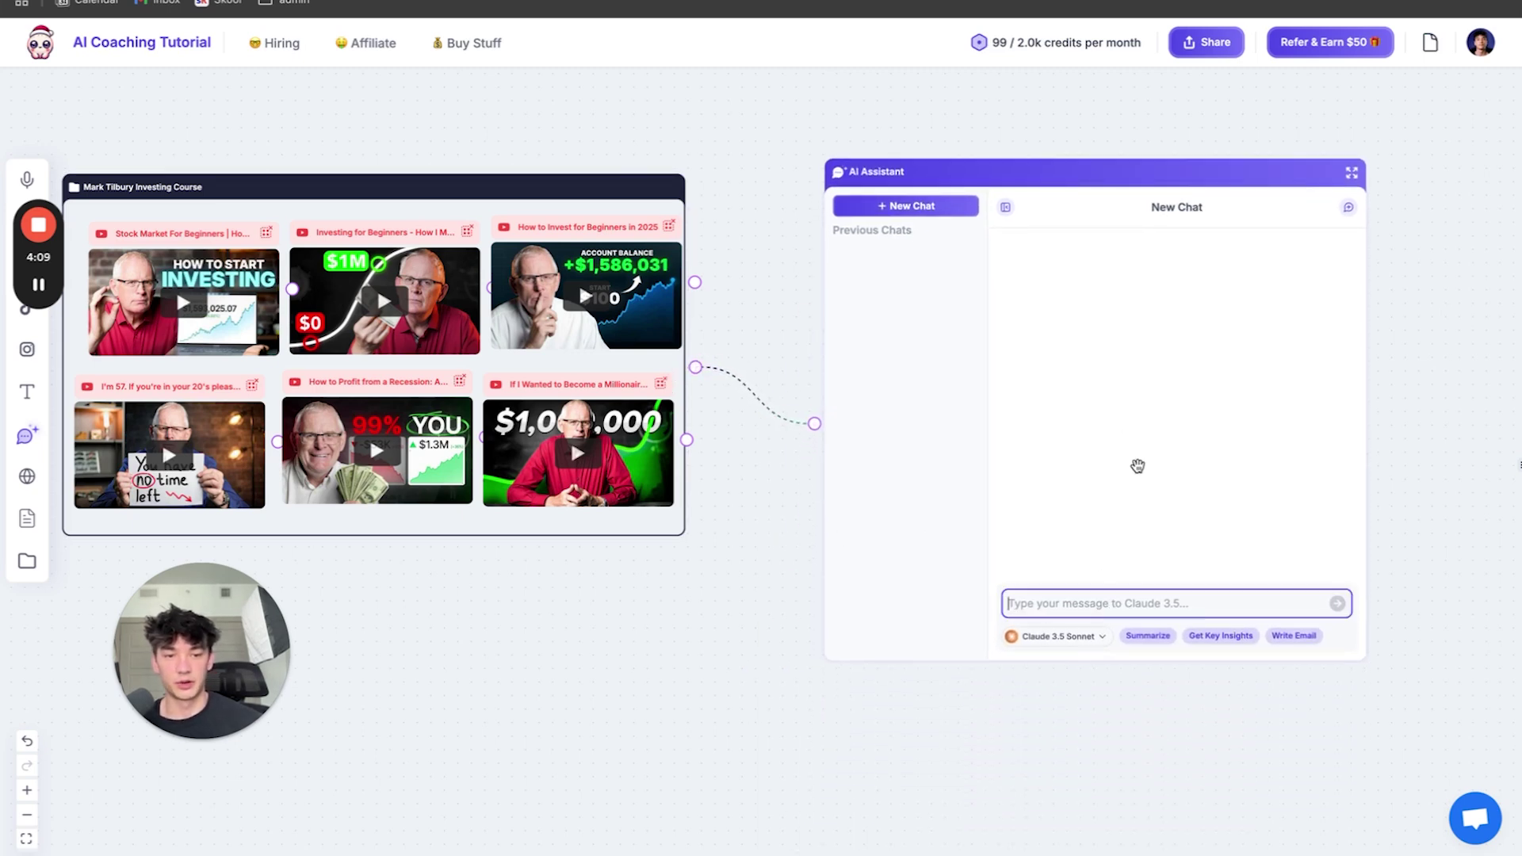
pyautogui.write('Ge')
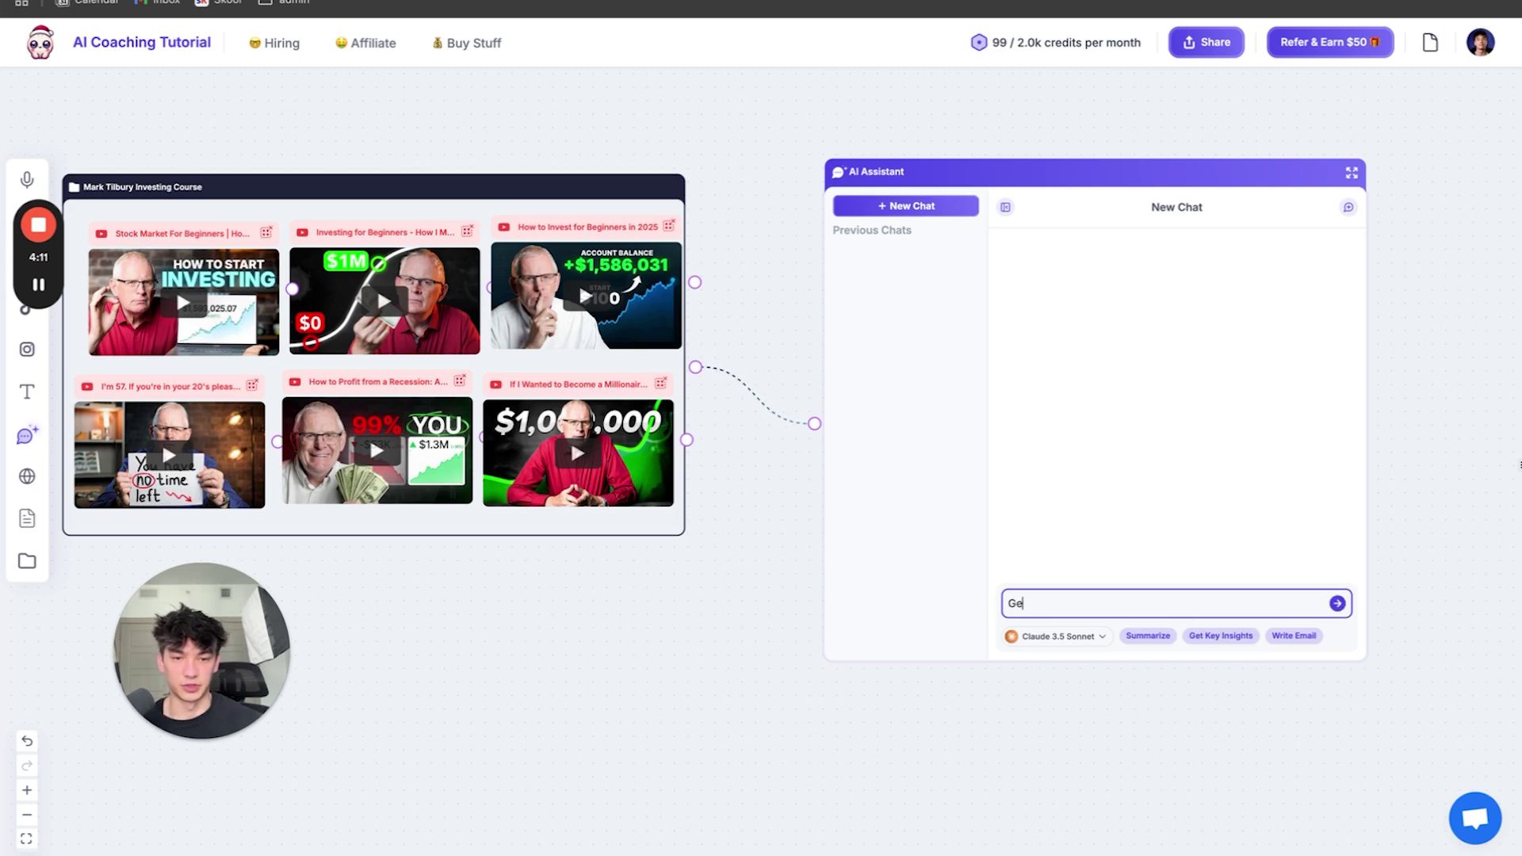
pyautogui.write('t Key ')
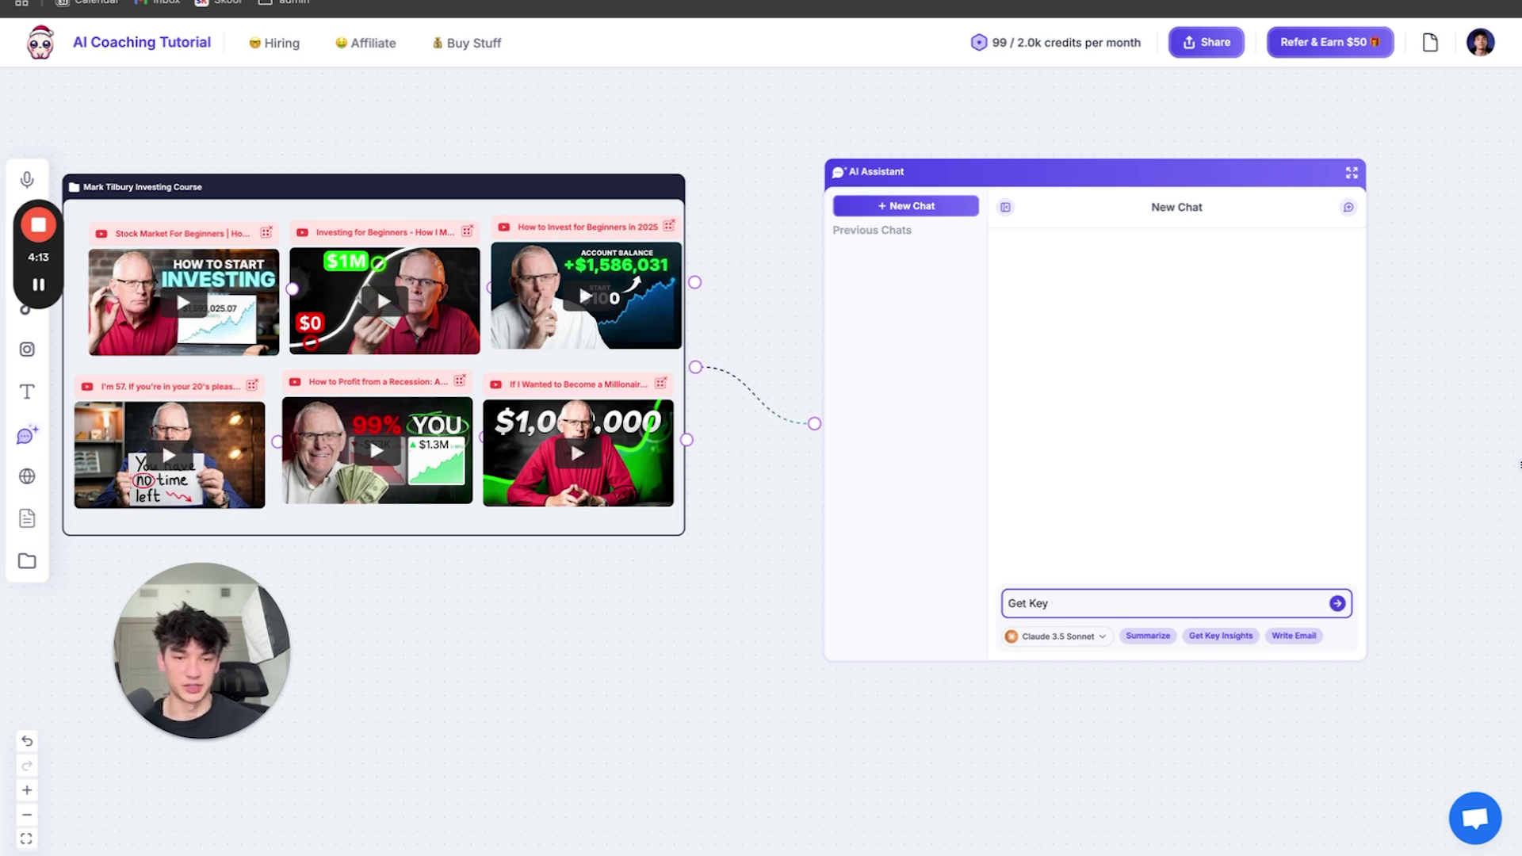
pyautogui.write('Insights from the mark tilbury ')
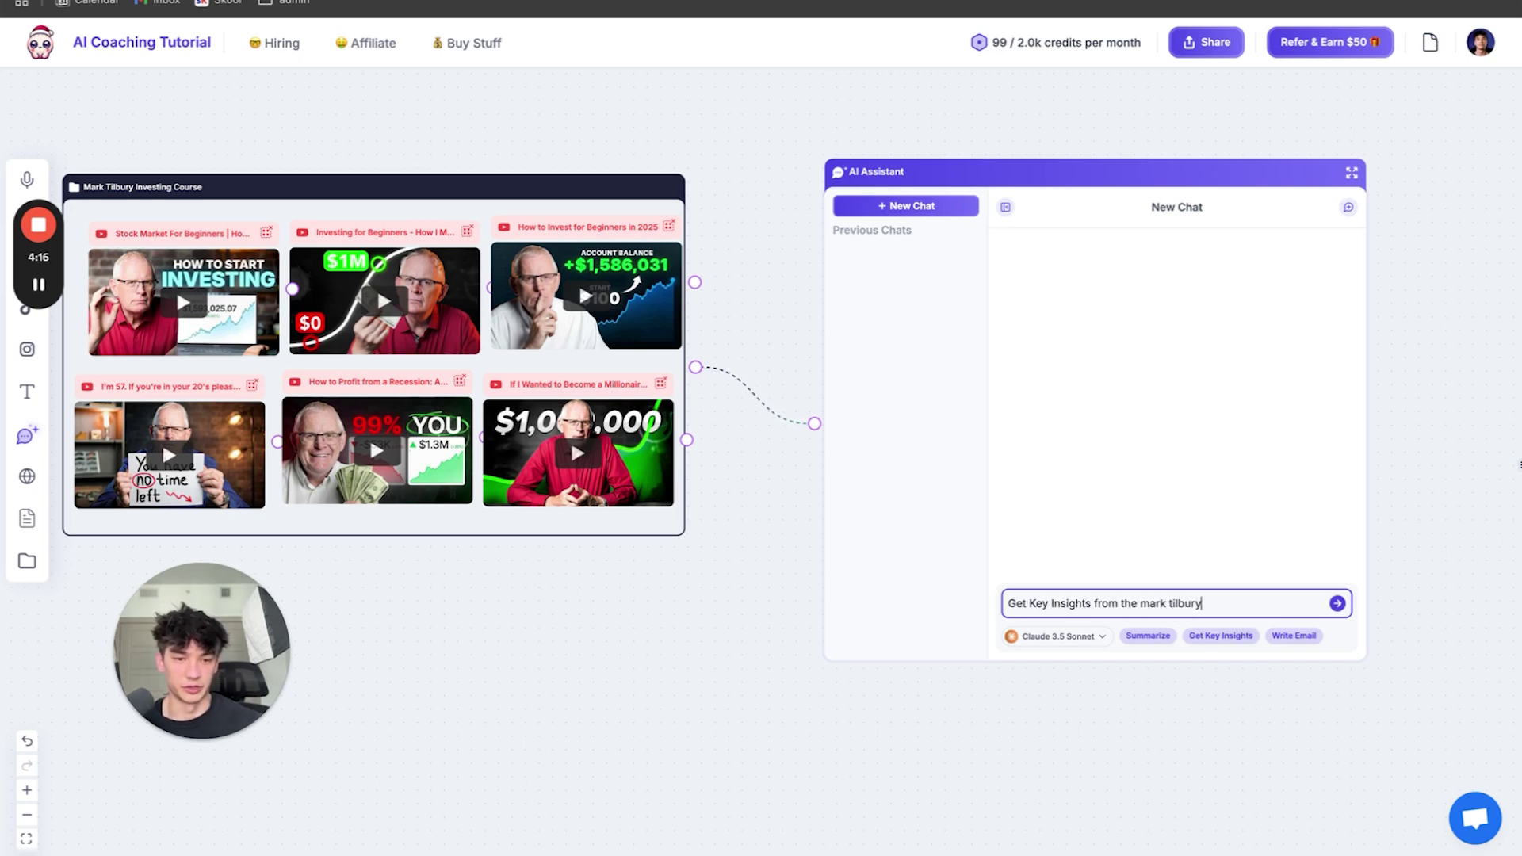
pyautogui.write('investing cou')
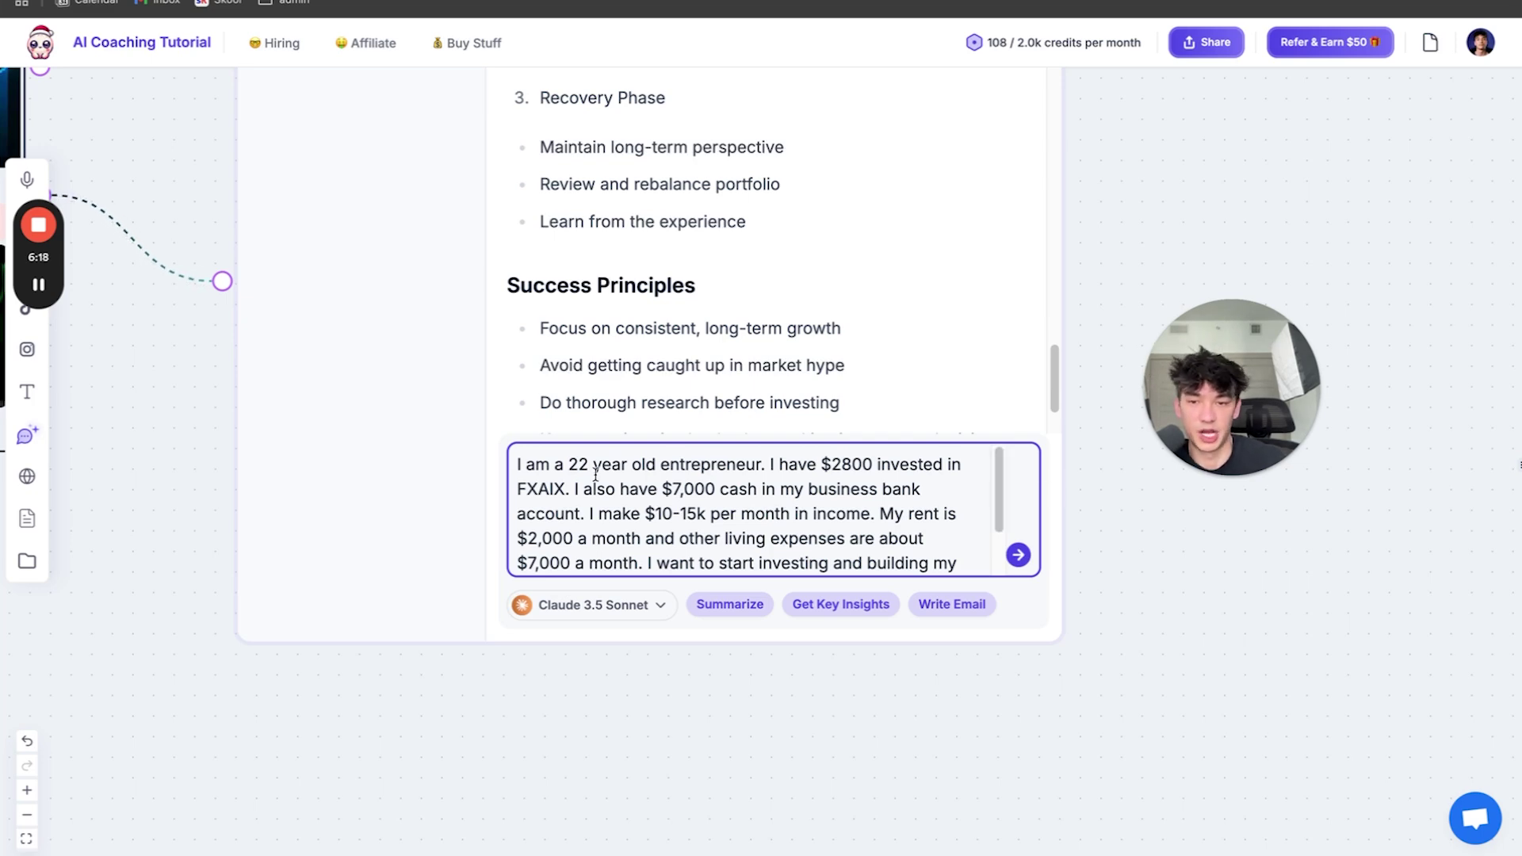
# Review the question's details and change other living expenses from $7,000 to $5,000 a month
pyautogui.moveTo(535, 464); pyautogui.dragTo(907, 459)
pyautogui.moveTo(528, 489); pyautogui.dragTo(923, 478)
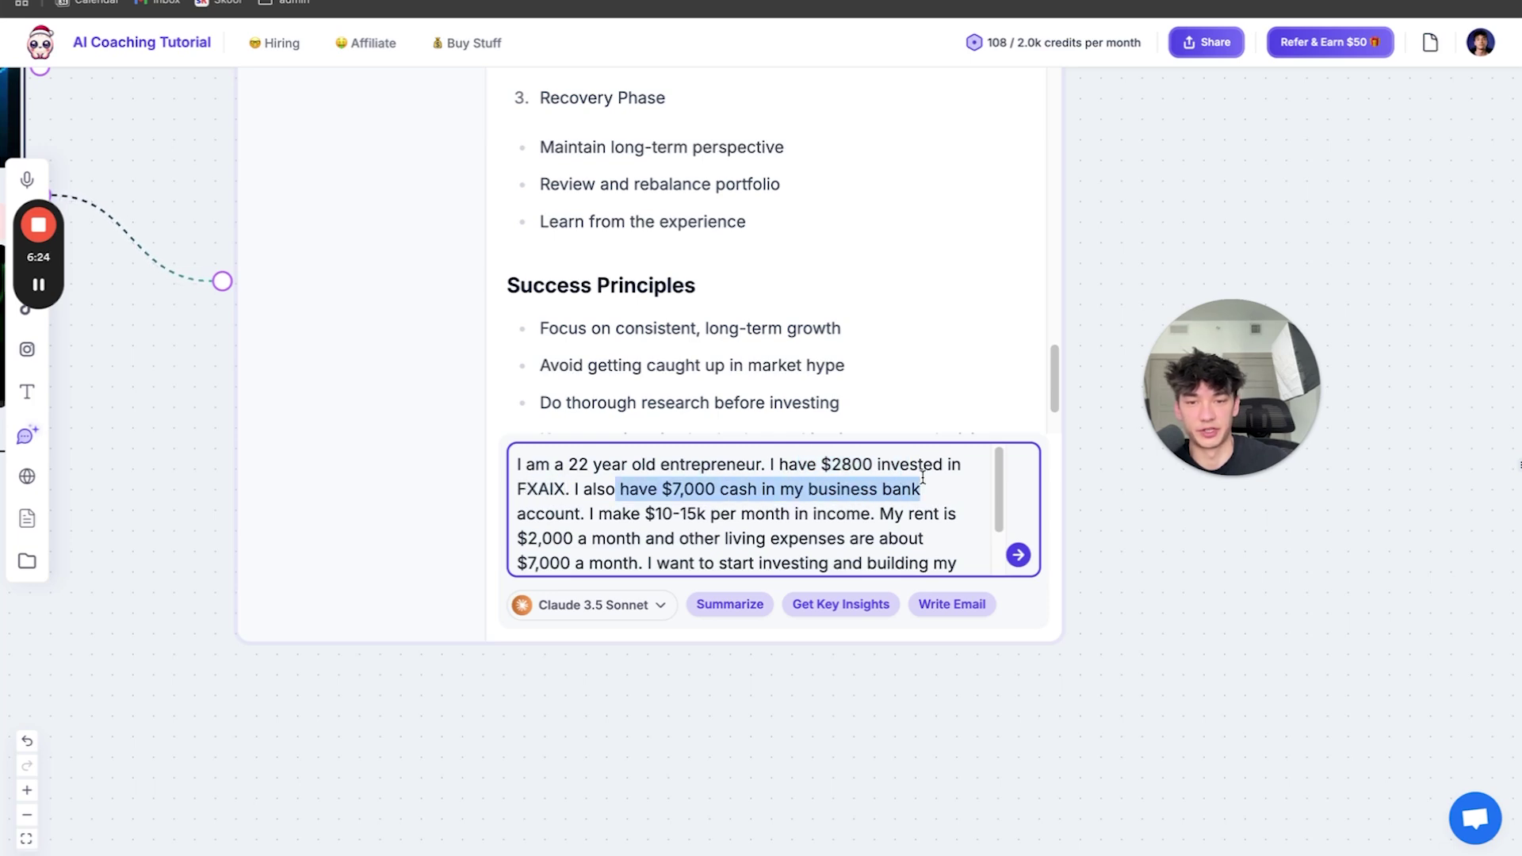
pyautogui.moveTo(616, 517); pyautogui.dragTo(868, 515)
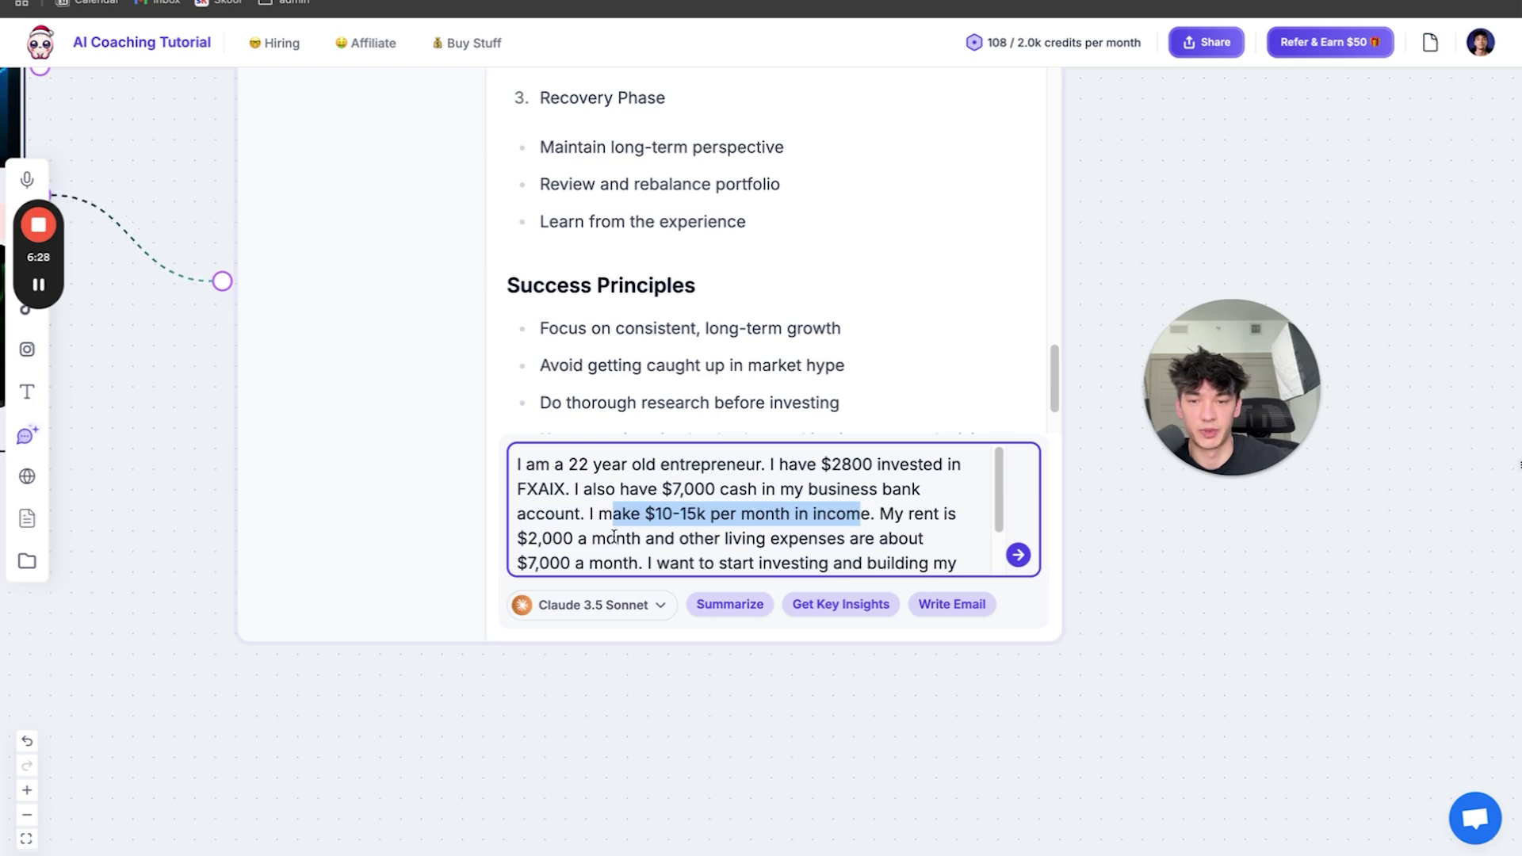
pyautogui.moveTo(528, 539); pyautogui.dragTo(590, 538)
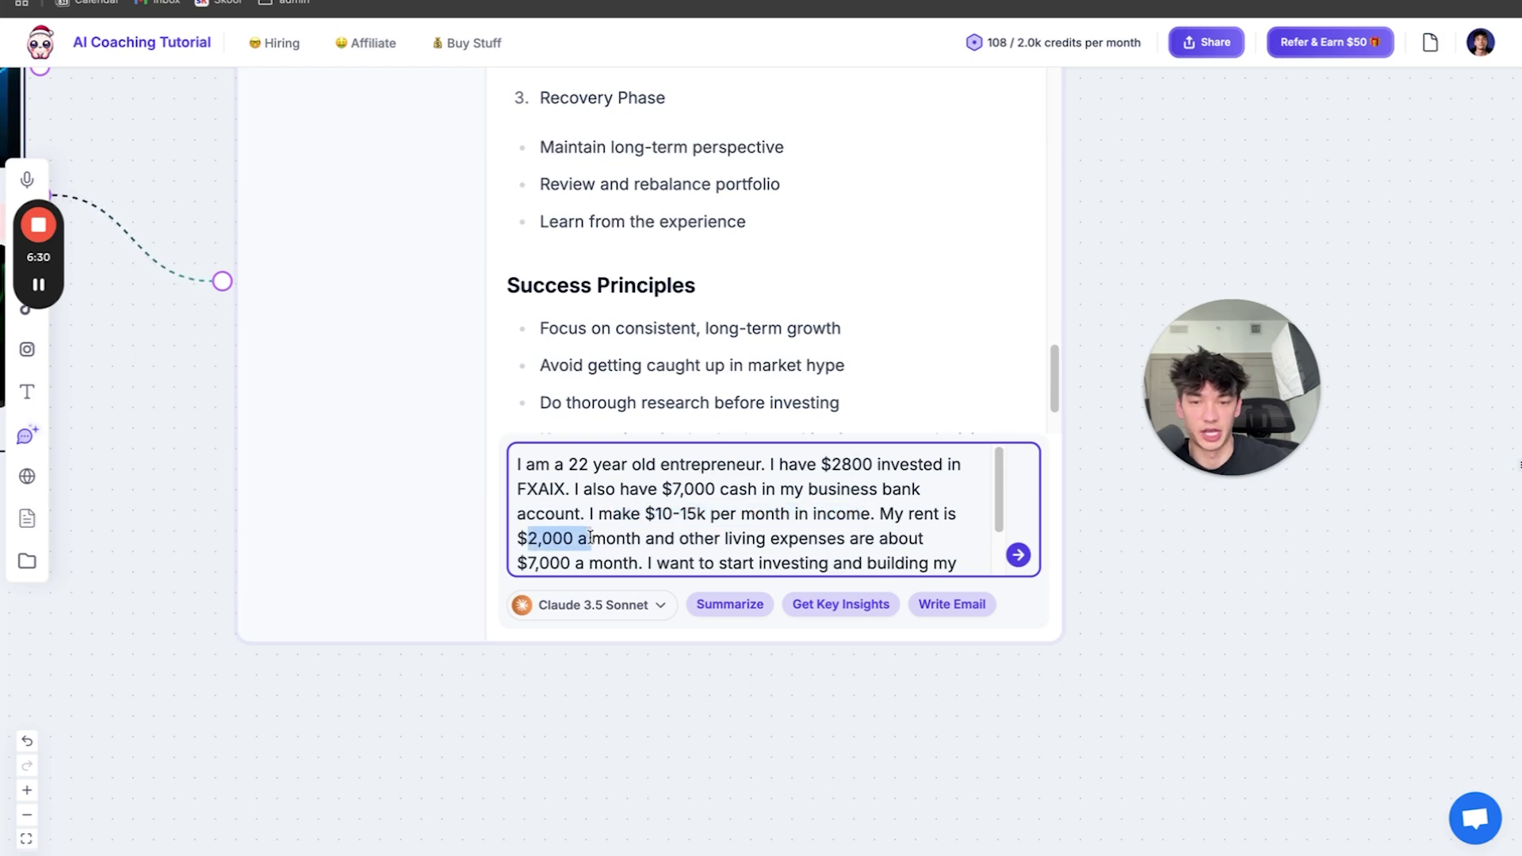
pyautogui.click(539, 563)
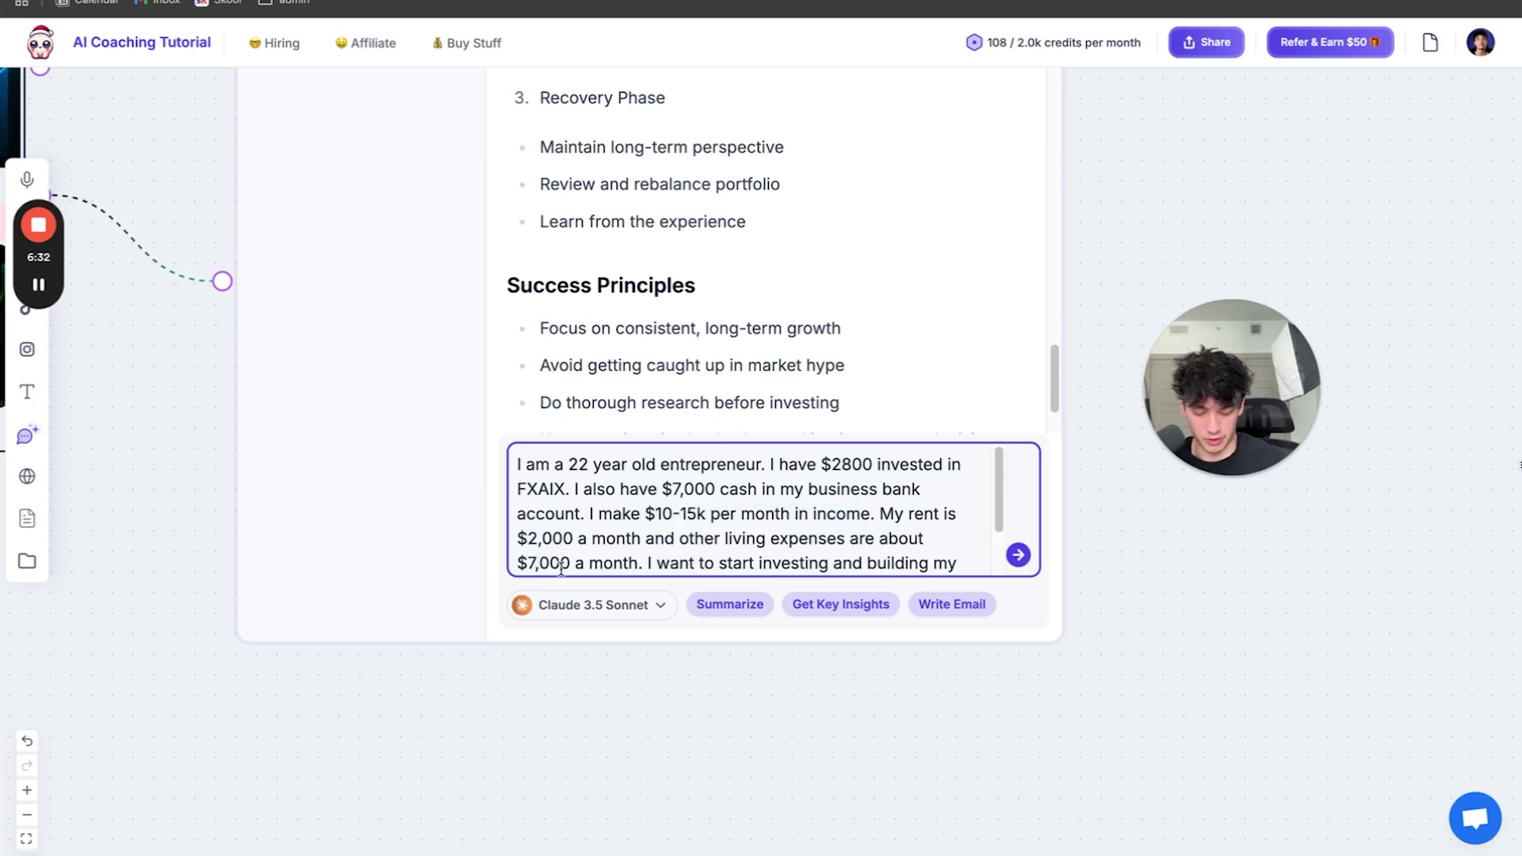
pyautogui.press('BackSpace')
pyautogui.write('5')
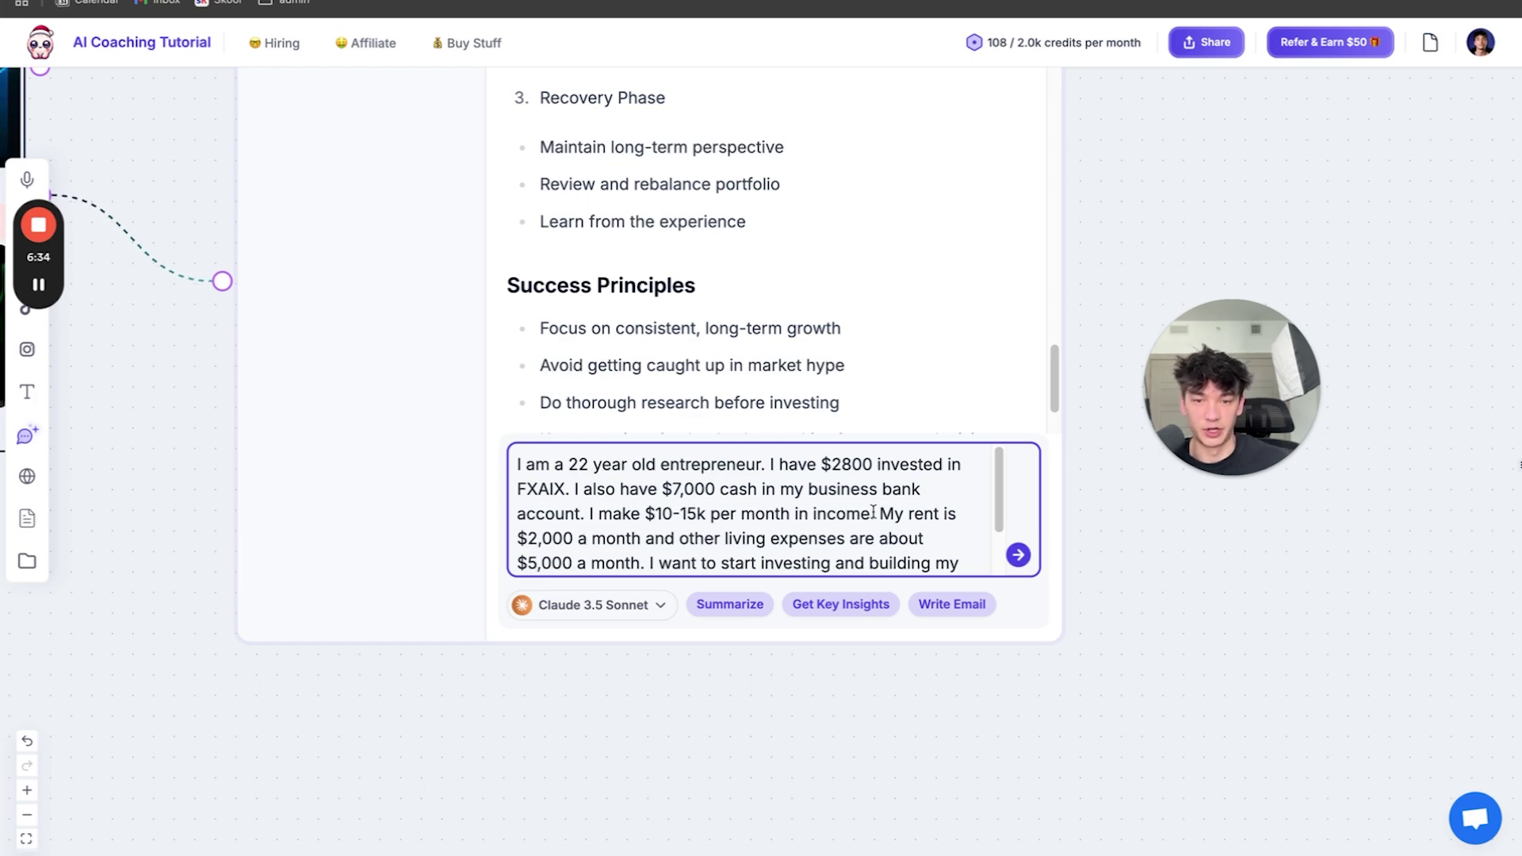
# Send the corrected personal investing question to the AI chat
pyautogui.moveTo(1001, 498); pyautogui.dragTo(999, 539)
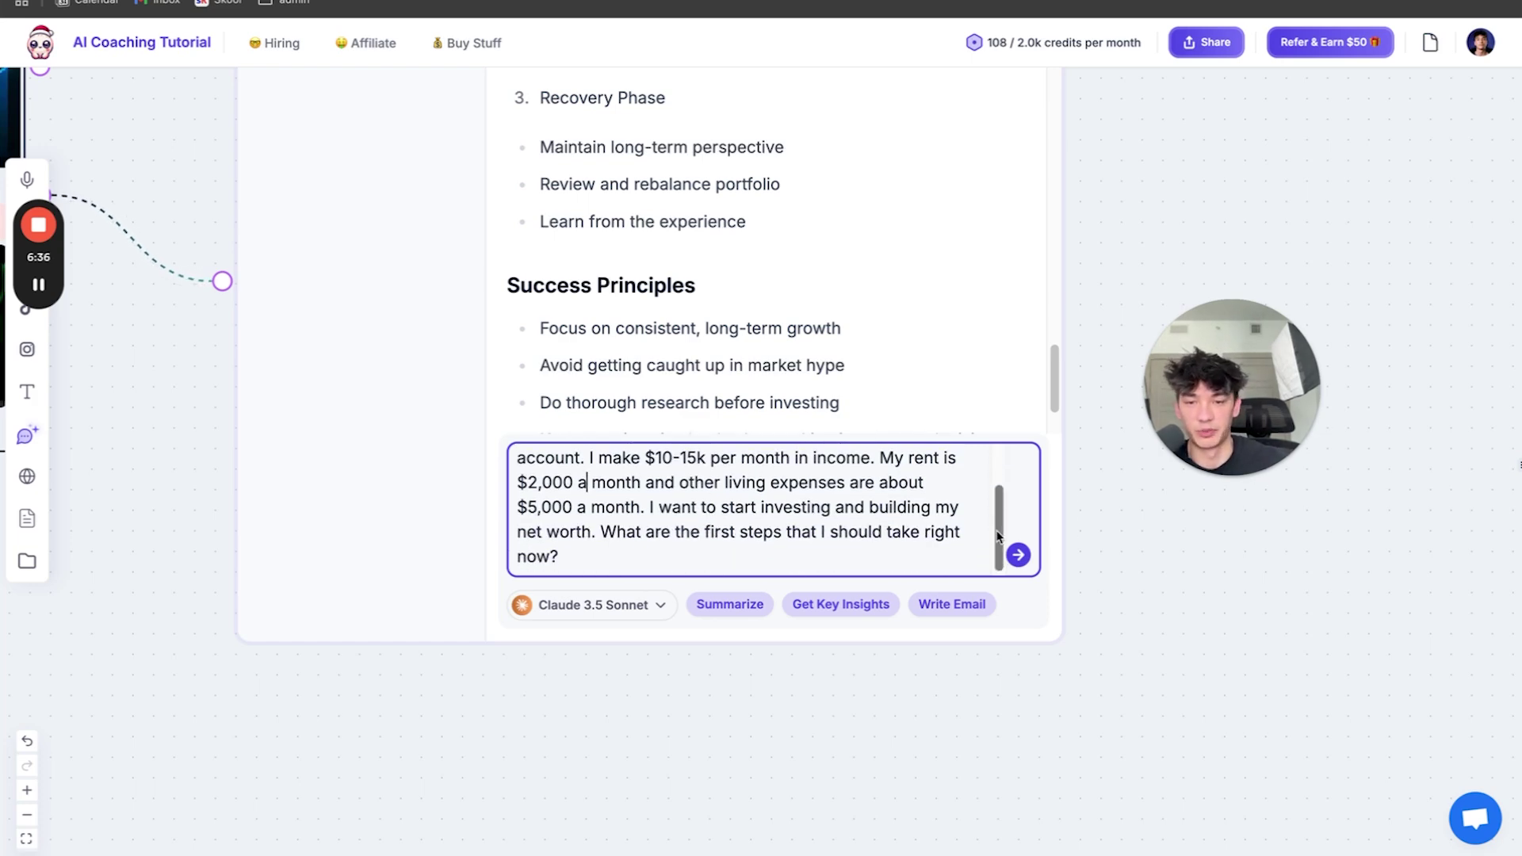
pyautogui.moveTo(626, 532); pyautogui.dragTo(866, 546)
pyautogui.click(787, 560)
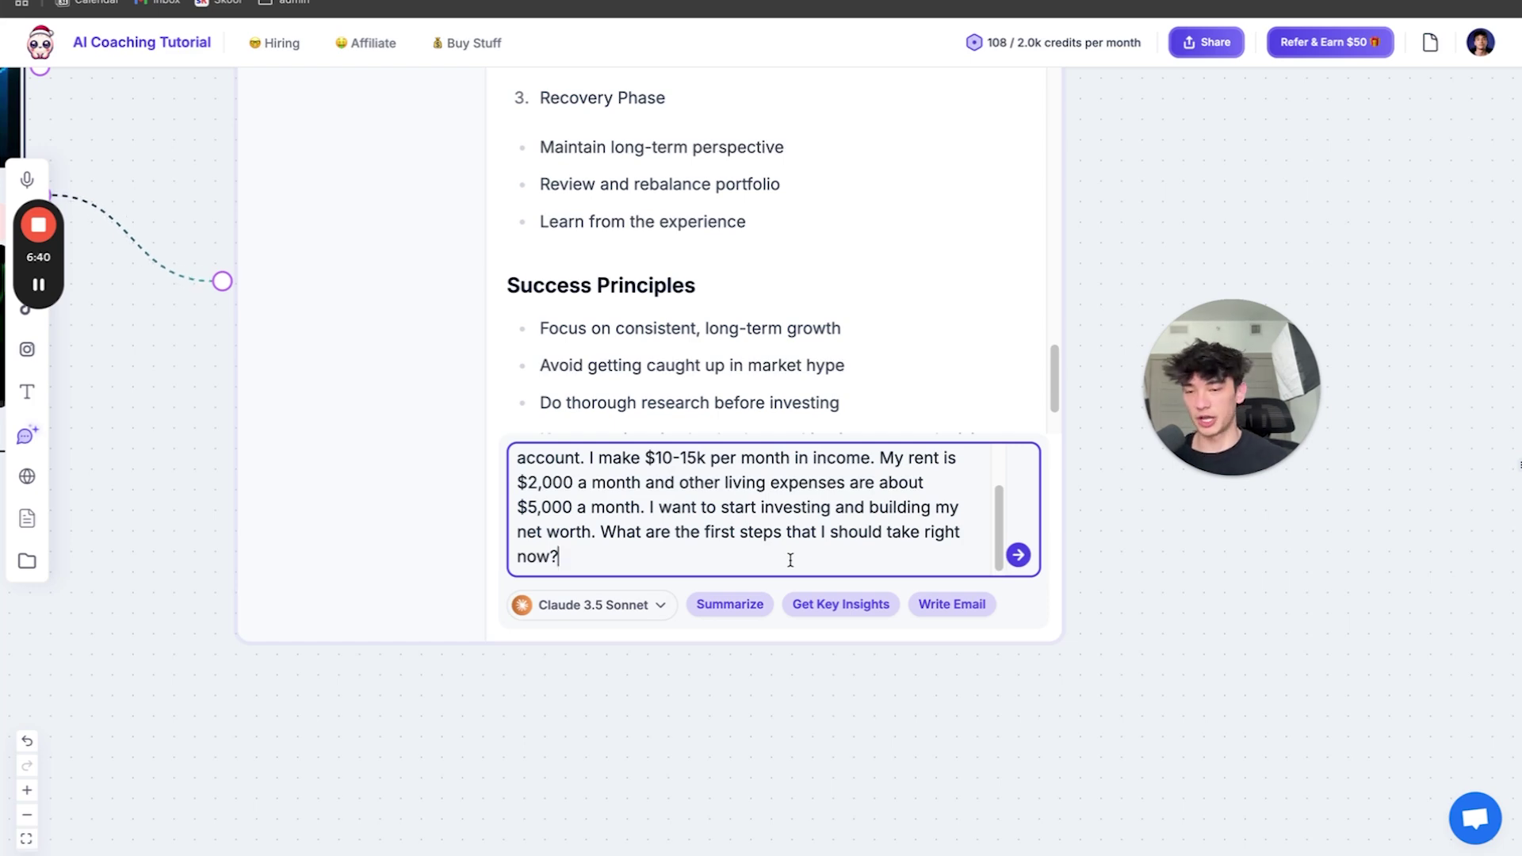
pyautogui.click(1234, 474)
pyautogui.click(1229, 474)
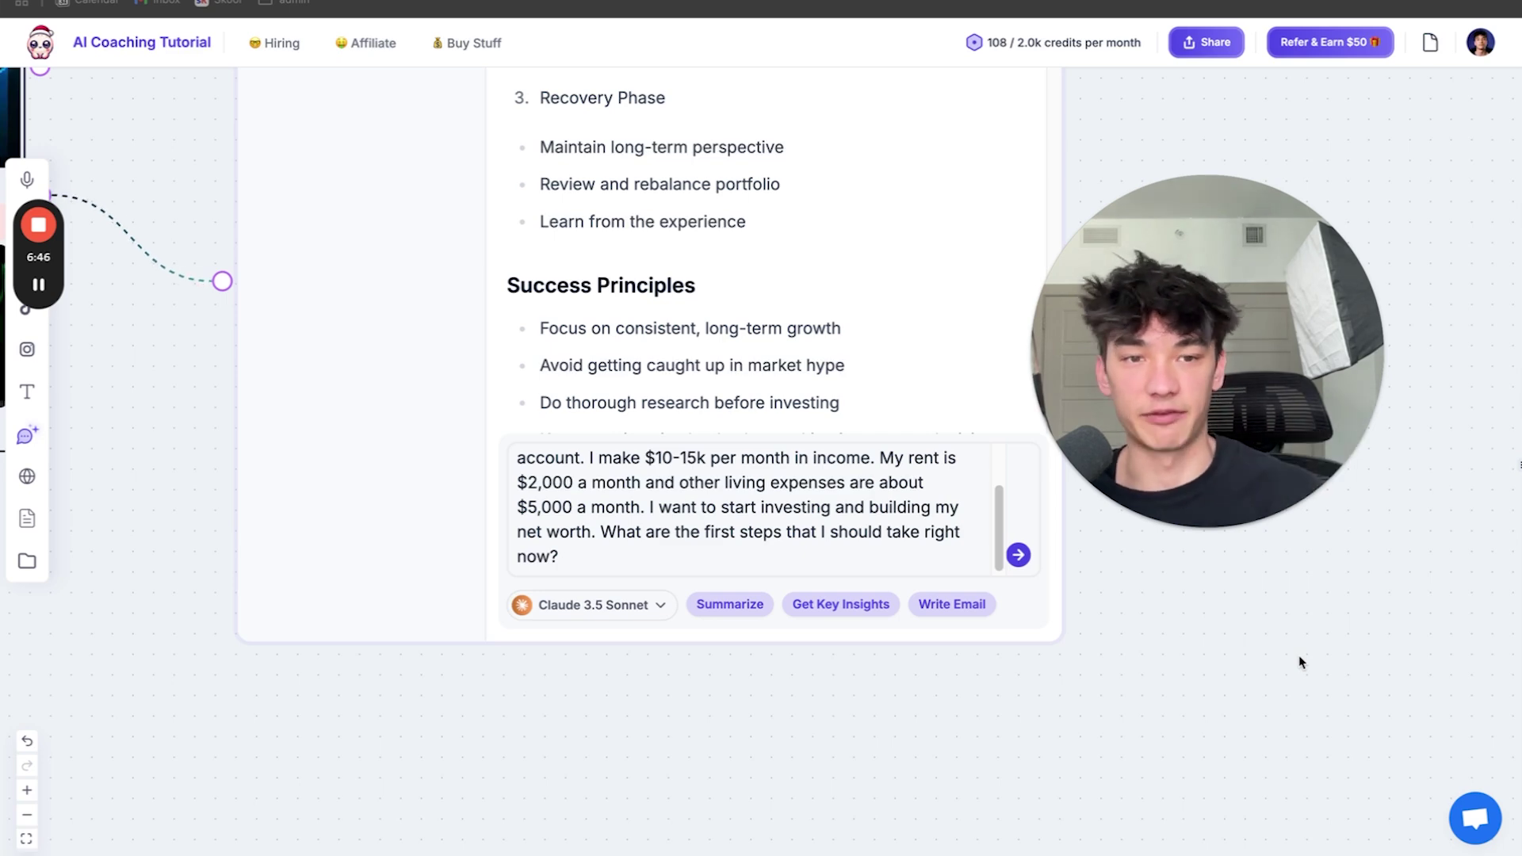
pyautogui.click(1018, 555)
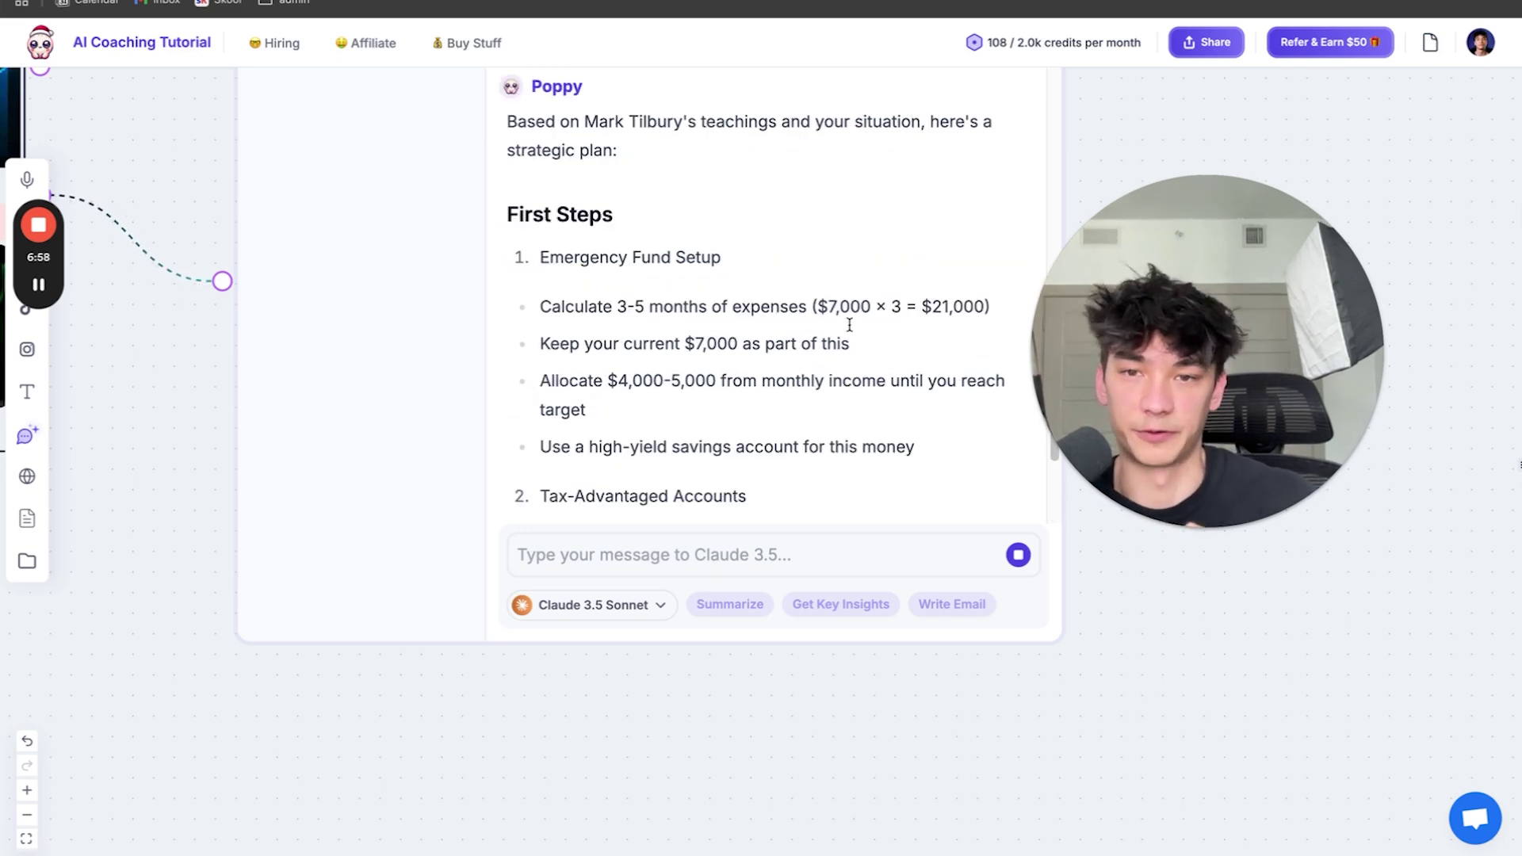
pyautogui.tripleClick(791, 248)
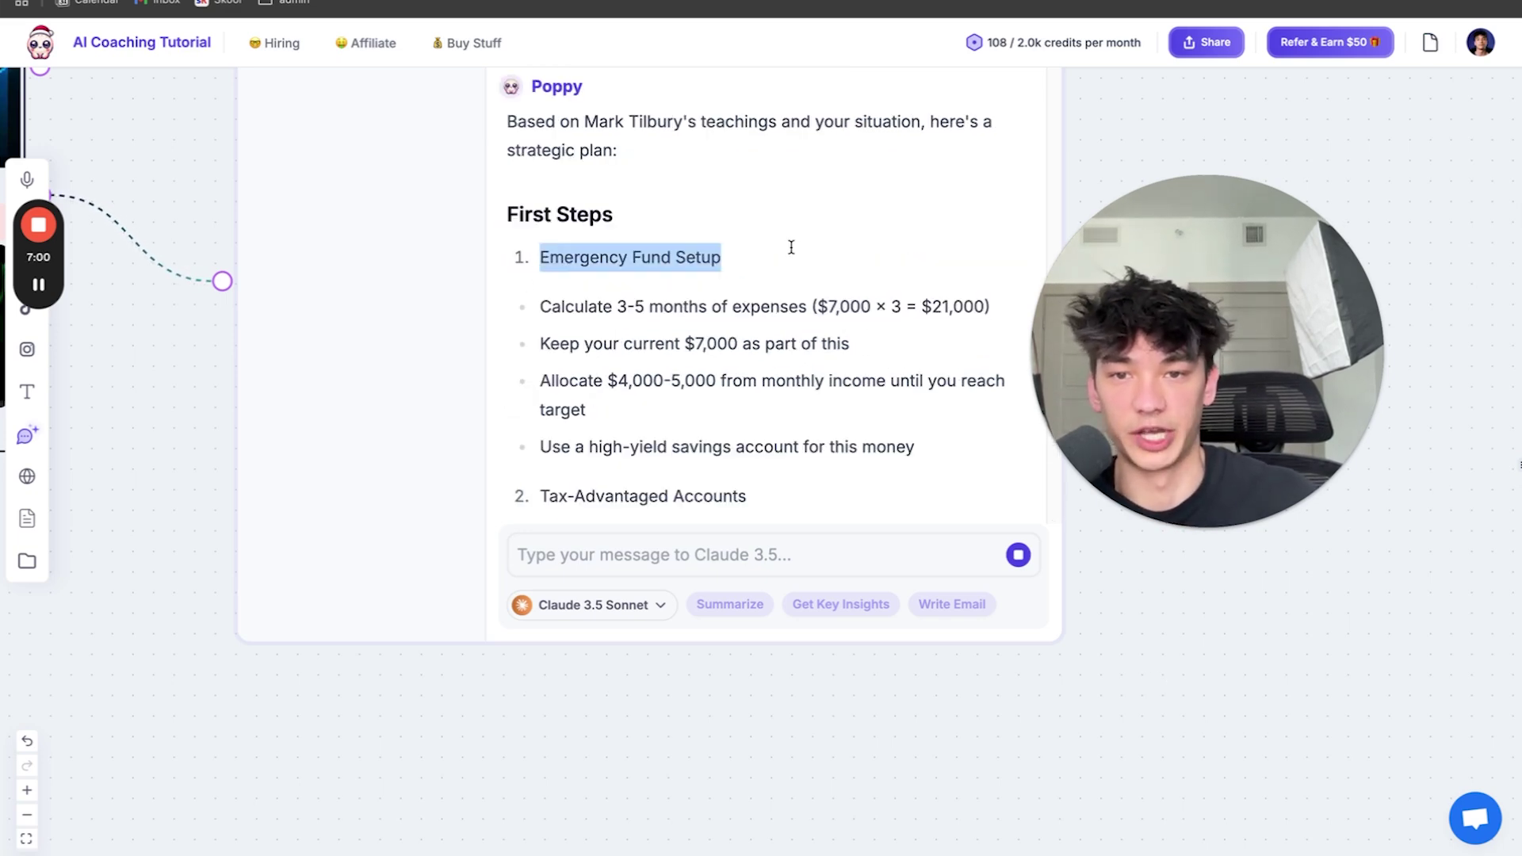
pyautogui.click(785, 258)
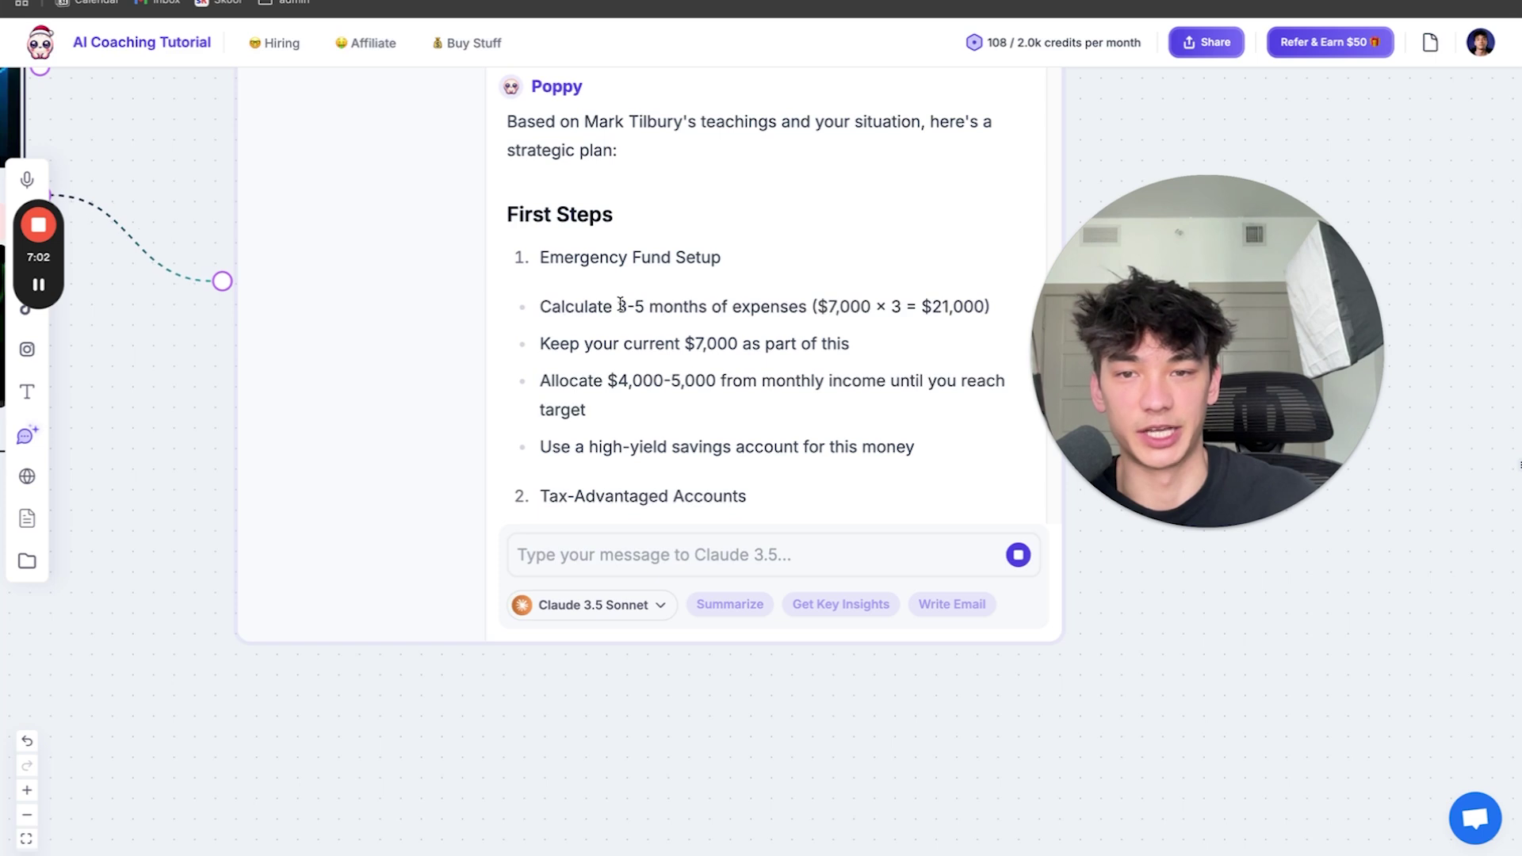
pyautogui.moveTo(617, 306); pyautogui.dragTo(798, 295)
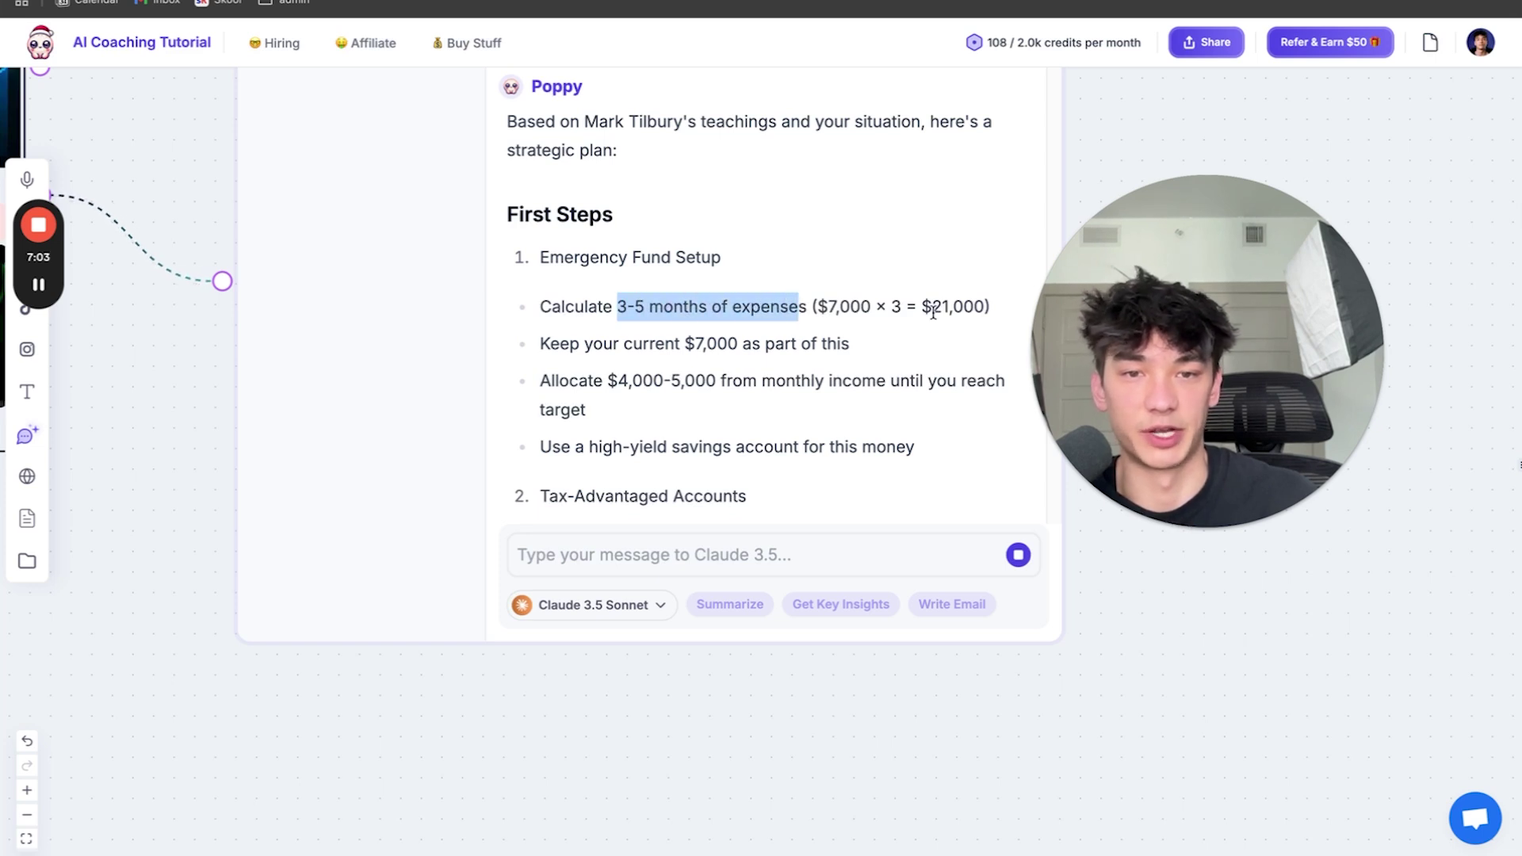
pyautogui.moveTo(932, 306); pyautogui.dragTo(986, 308)
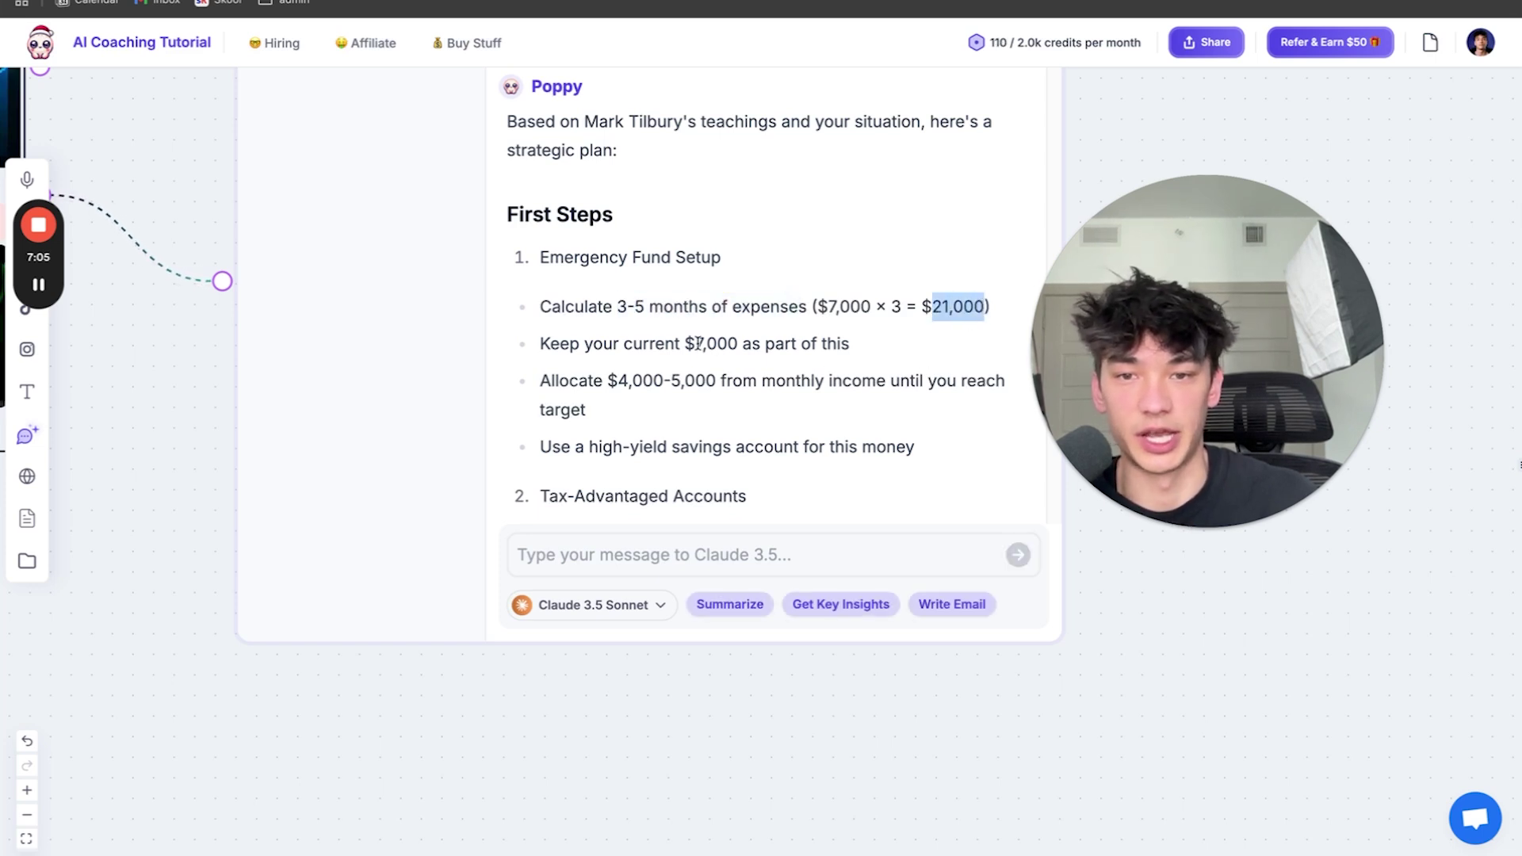
pyautogui.scroll(-1, 699, 343)
pyautogui.moveTo(614, 313); pyautogui.dragTo(945, 310)
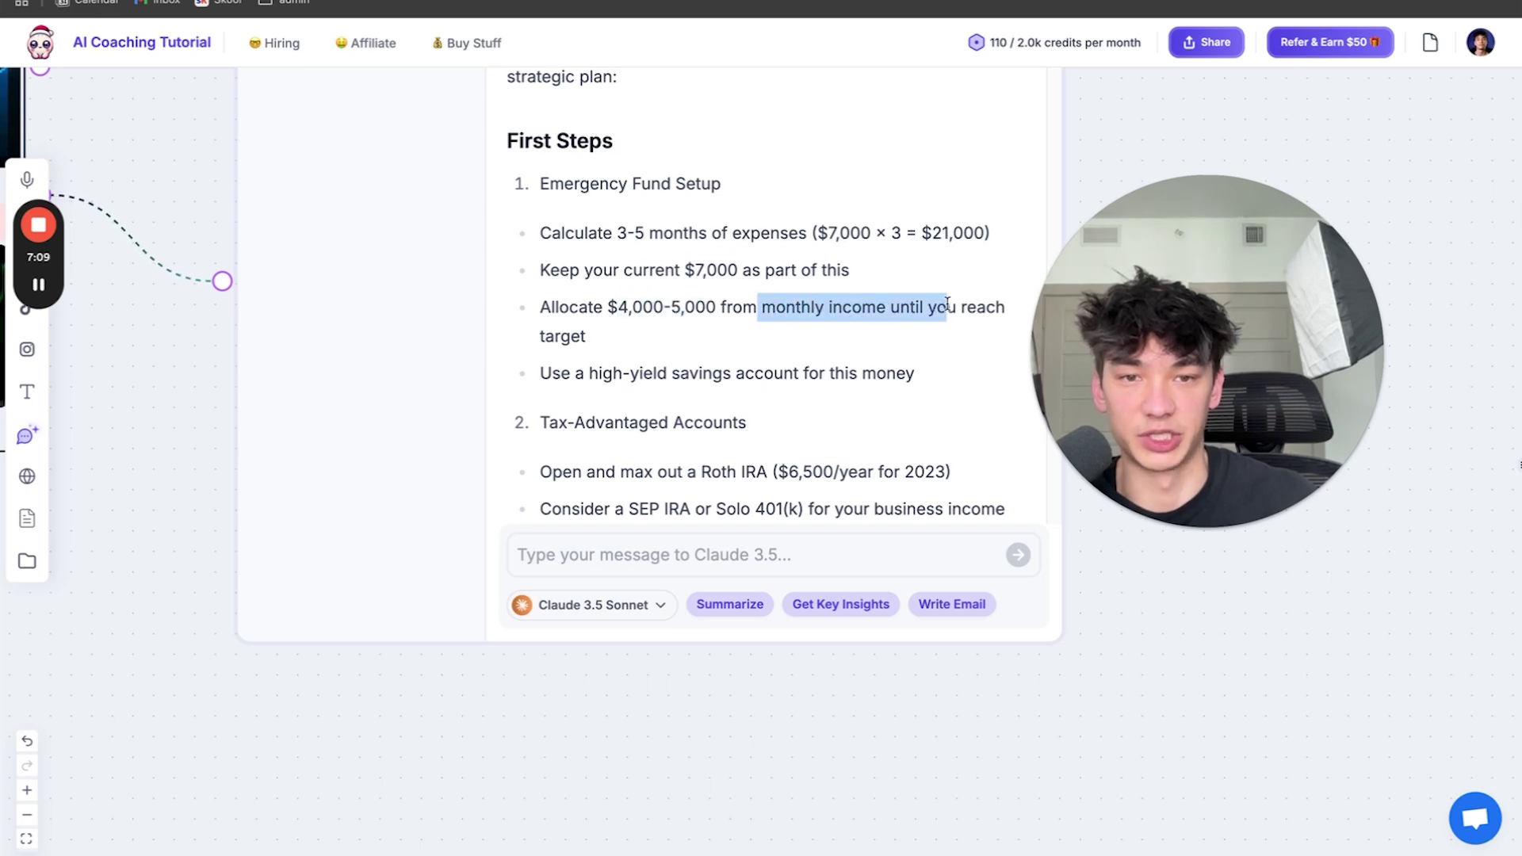
pyautogui.click(707, 359)
pyautogui.moveTo(885, 233); pyautogui.dragTo(1006, 231)
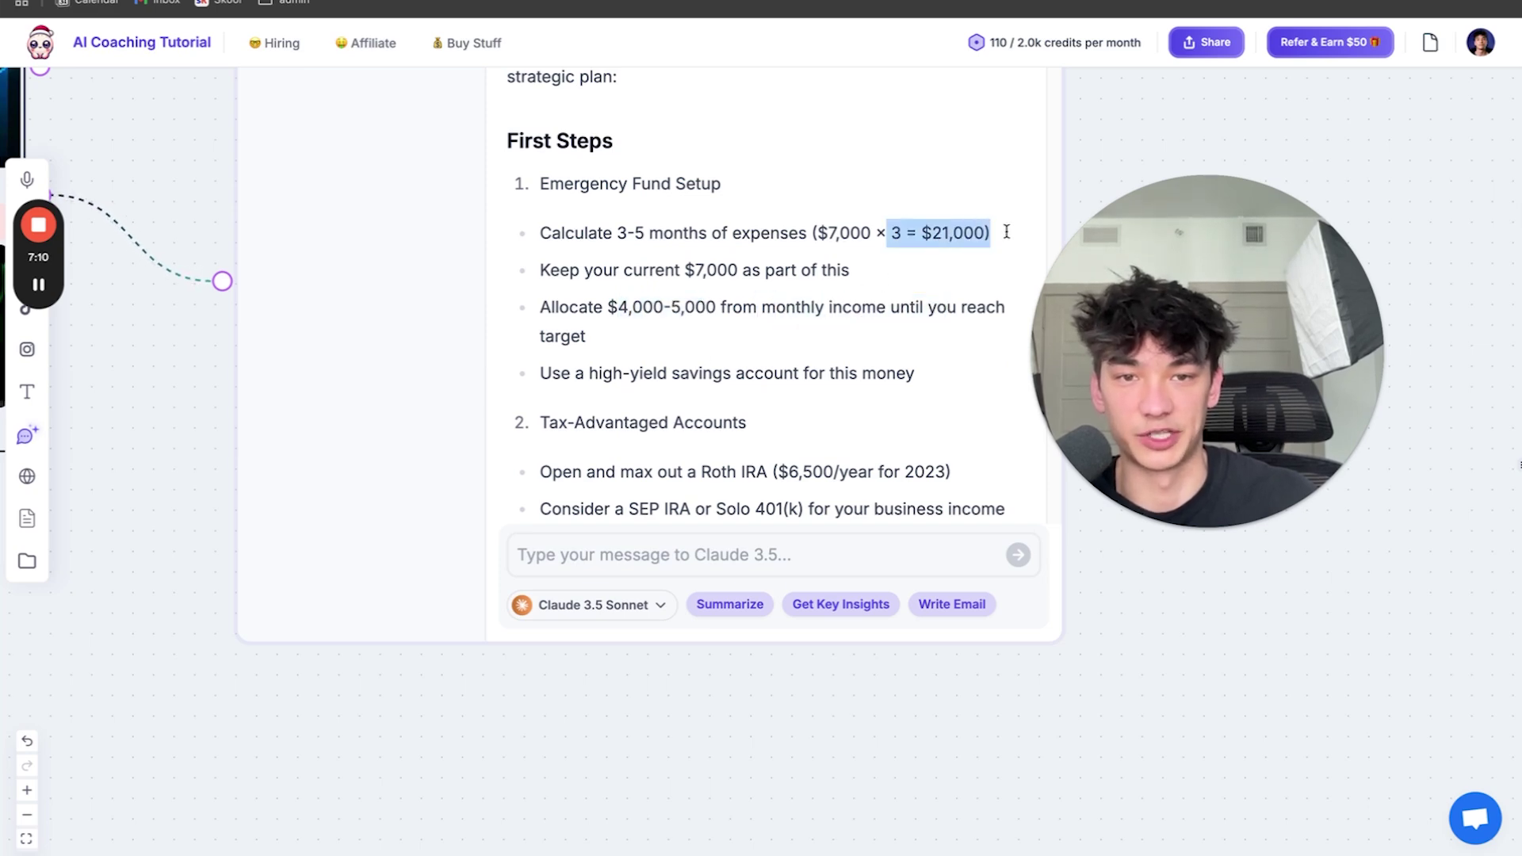
pyautogui.click(931, 272)
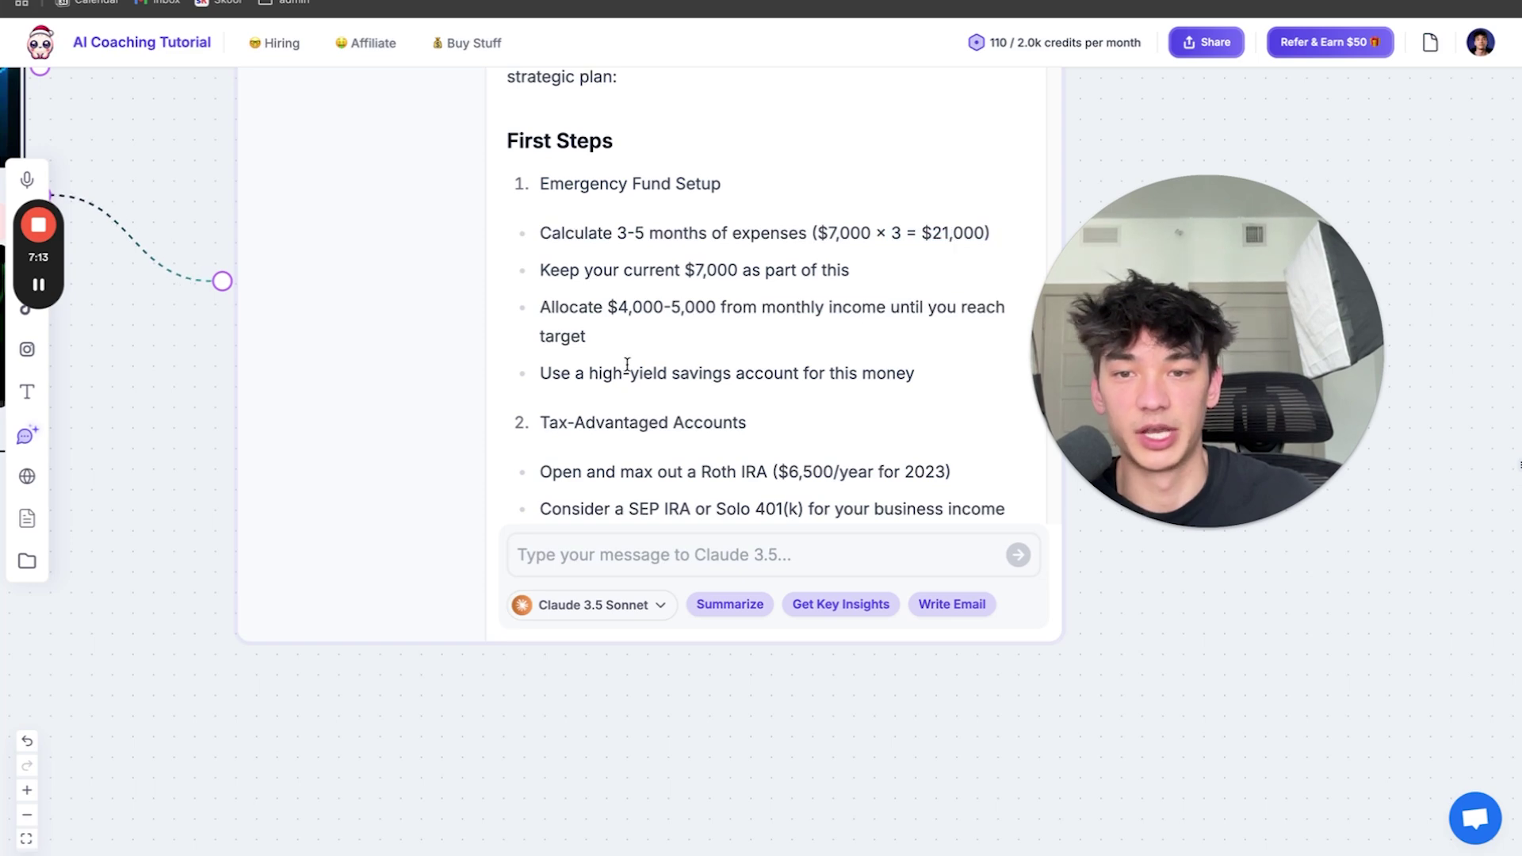
pyautogui.moveTo(592, 370); pyautogui.dragTo(916, 382)
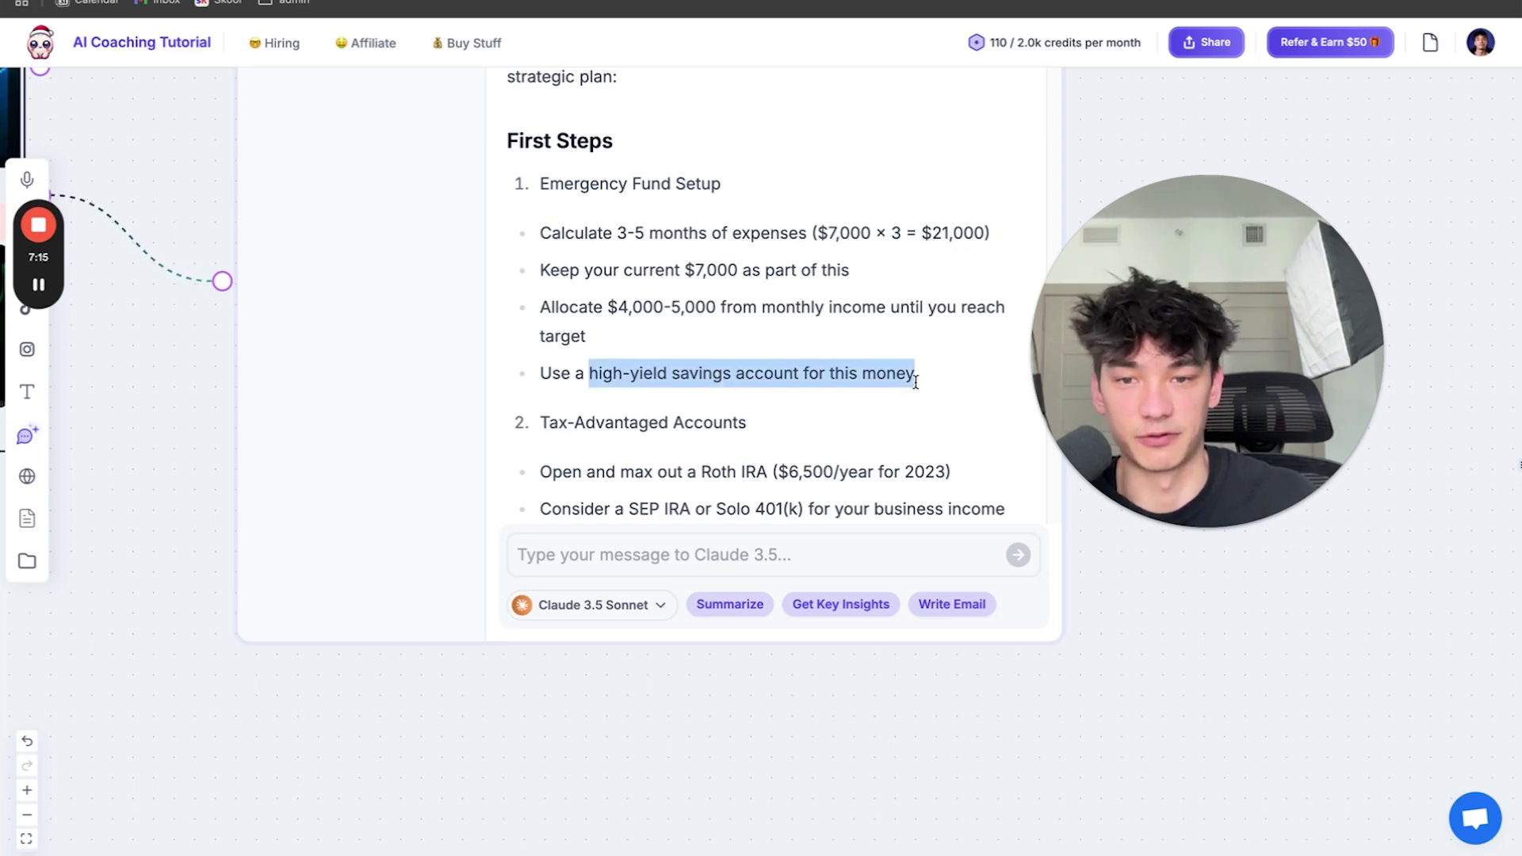
pyautogui.scroll(-2, 807, 364)
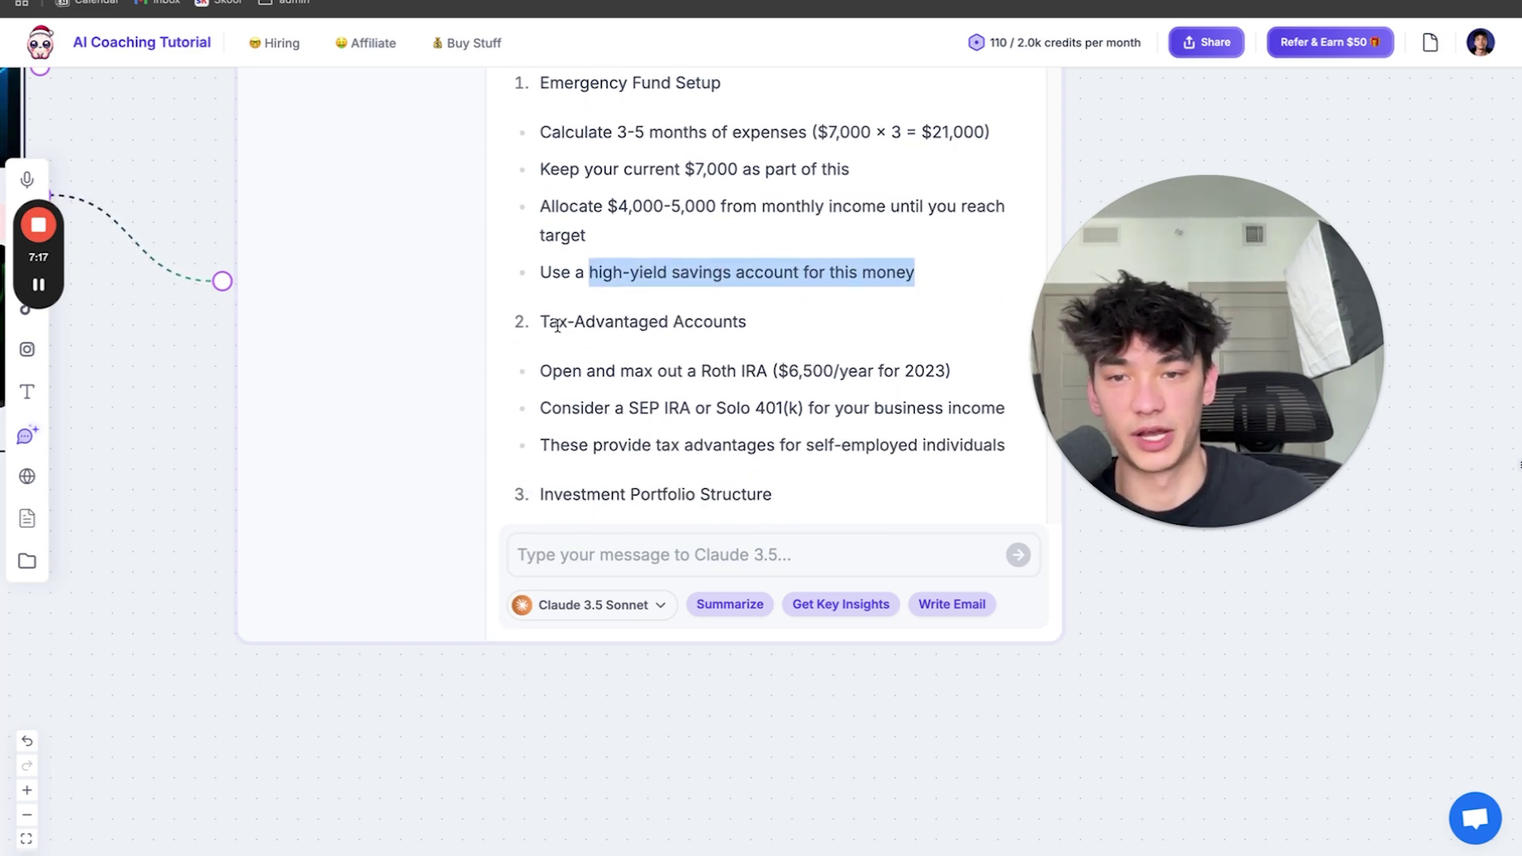
pyautogui.moveTo(540, 371); pyautogui.dragTo(929, 363)
pyautogui.moveTo(549, 322); pyautogui.dragTo(703, 323)
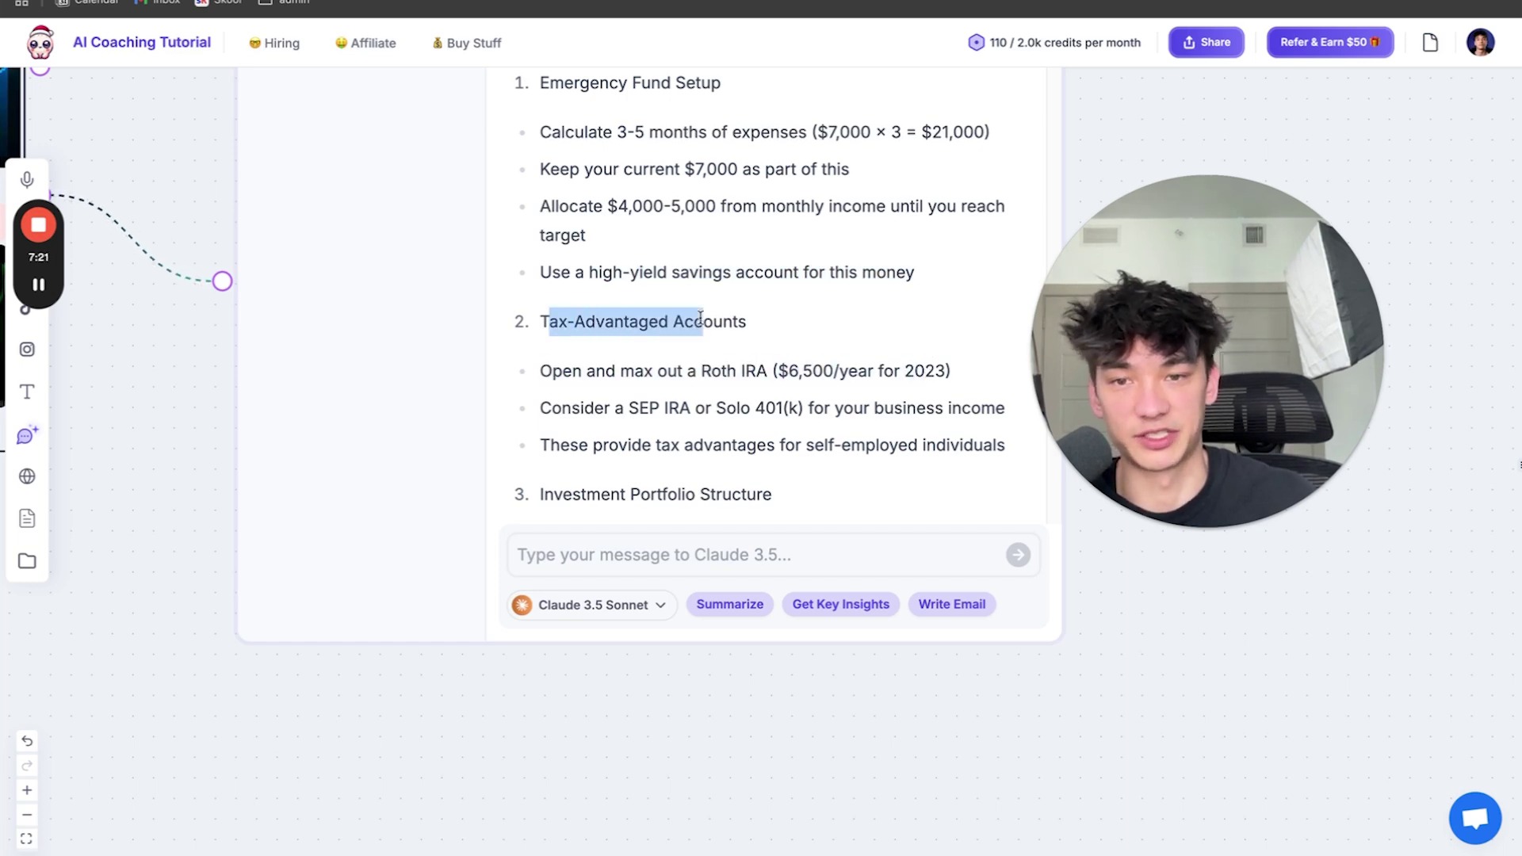
pyautogui.moveTo(629, 408); pyautogui.dragTo(972, 402)
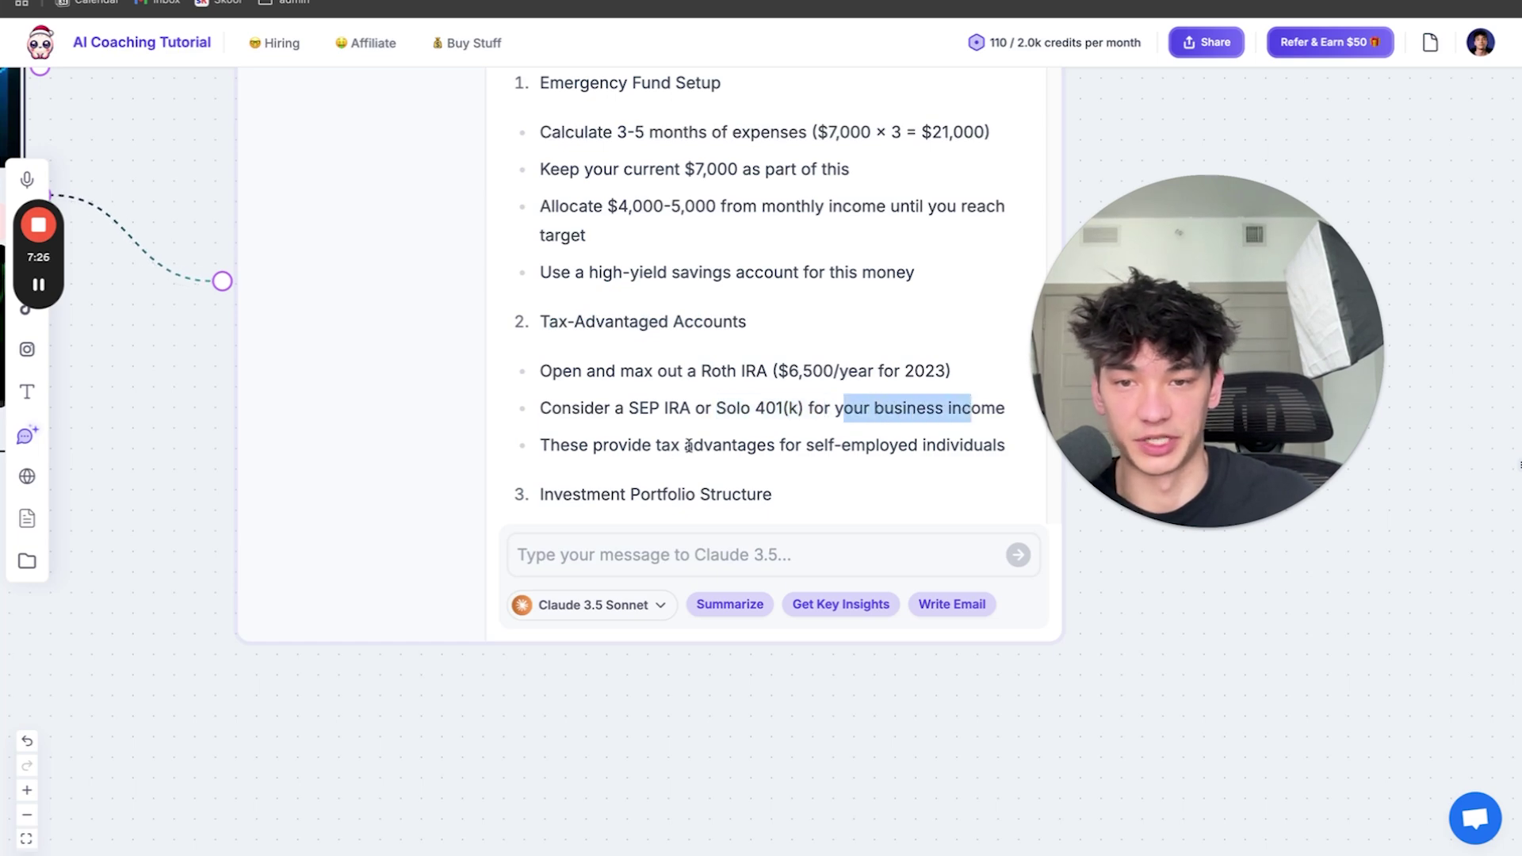
pyautogui.moveTo(590, 445); pyautogui.dragTo(798, 427)
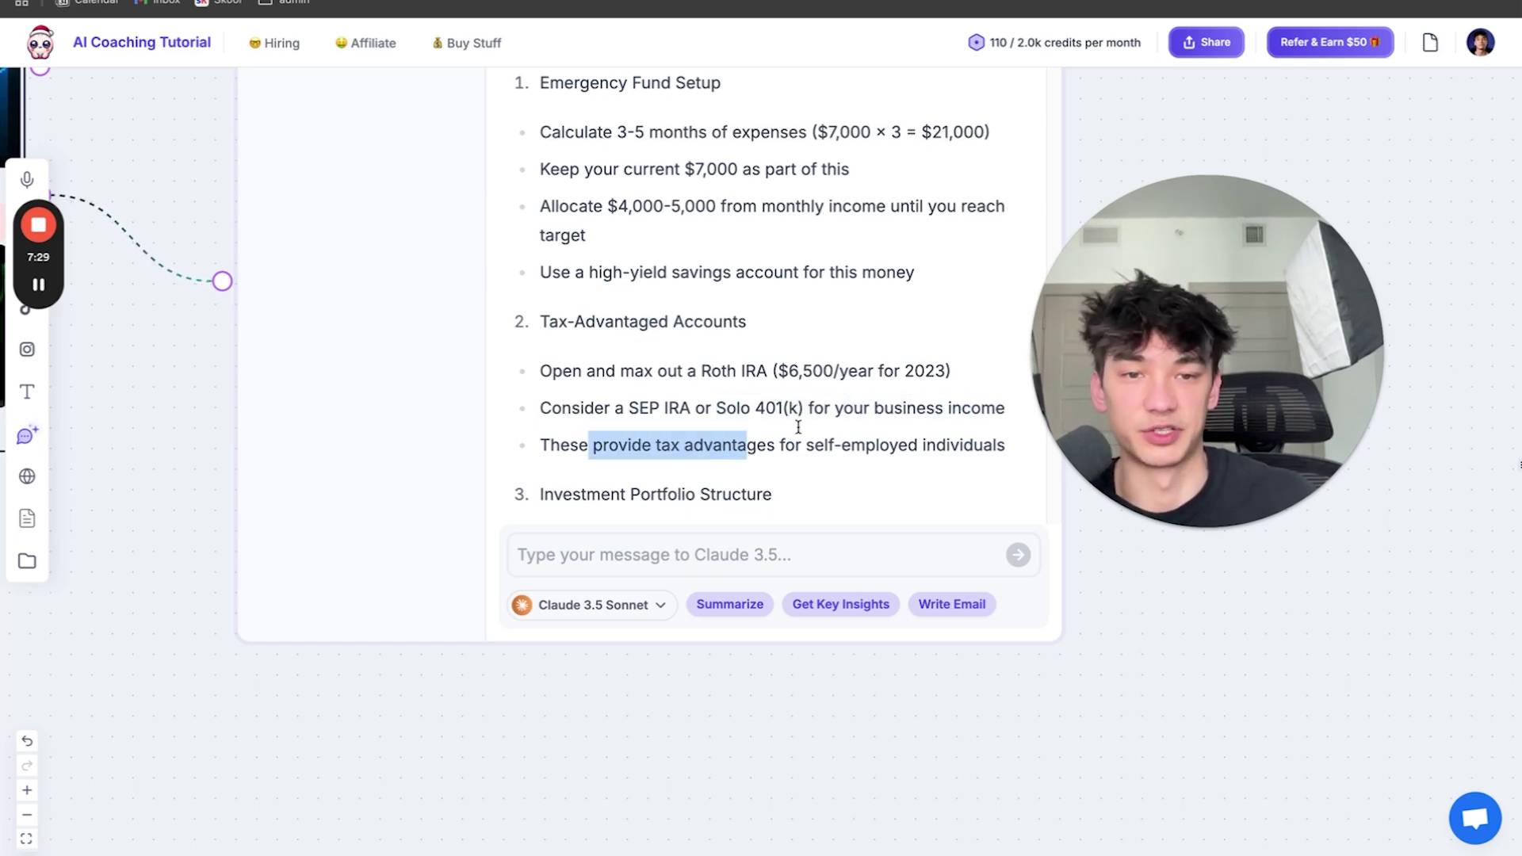
pyautogui.scroll(-3, 743, 356)
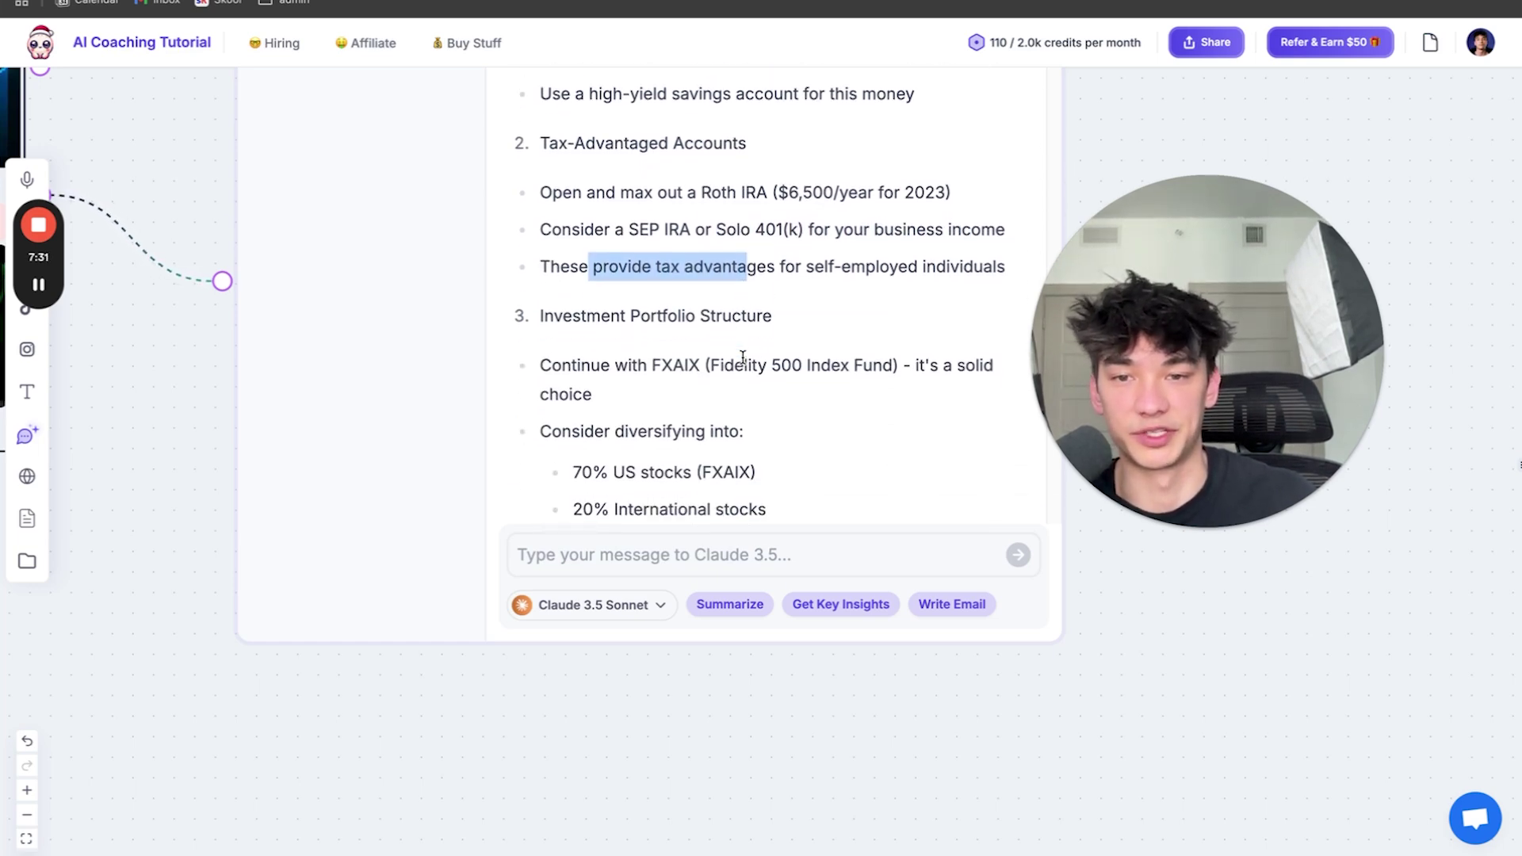
pyautogui.moveTo(555, 313); pyautogui.dragTo(710, 317)
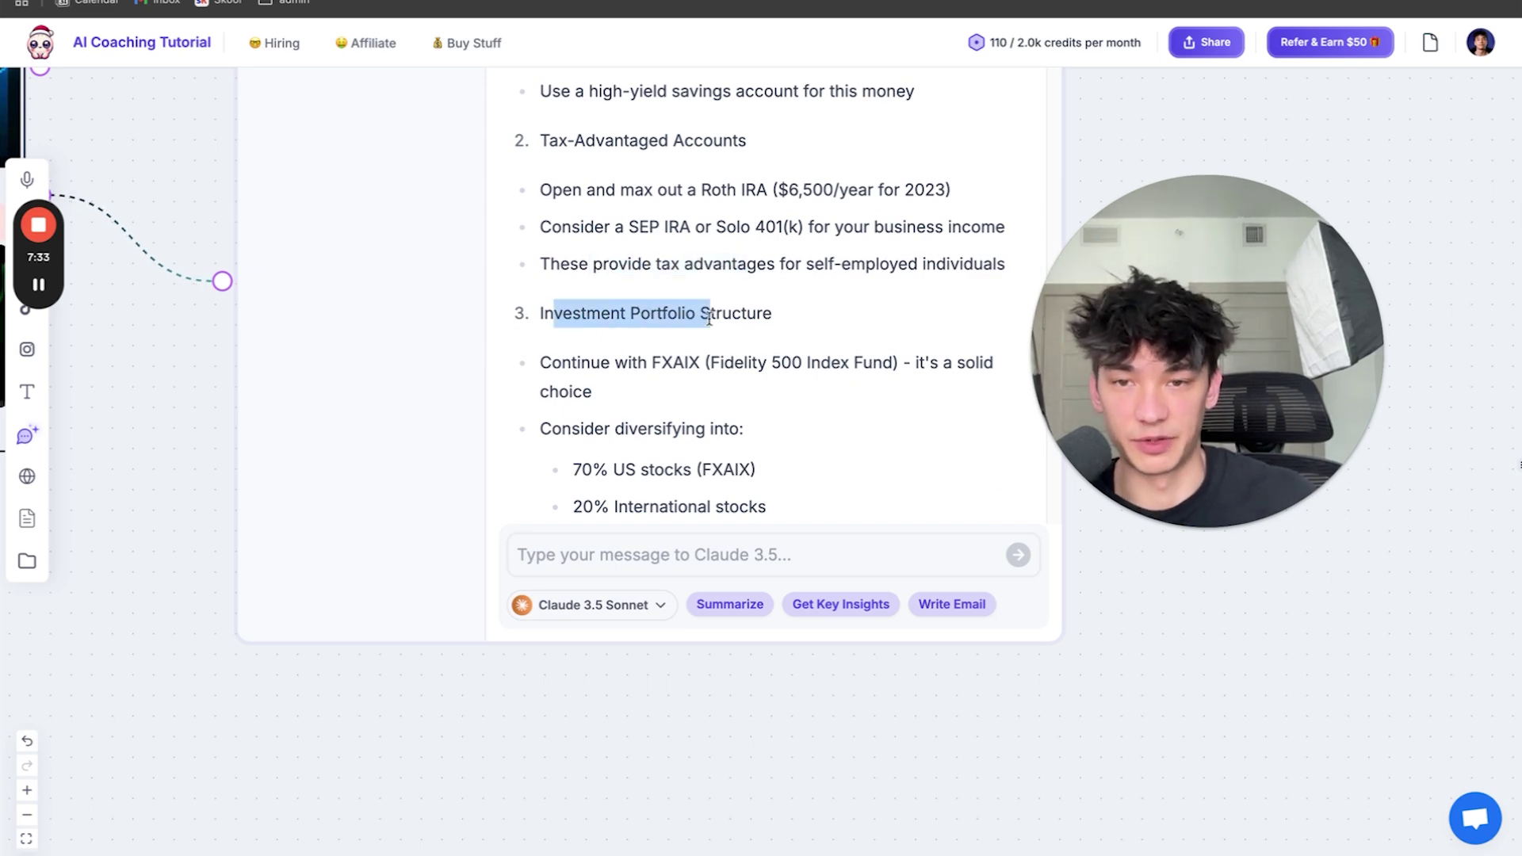
pyautogui.moveTo(599, 363); pyautogui.dragTo(692, 364)
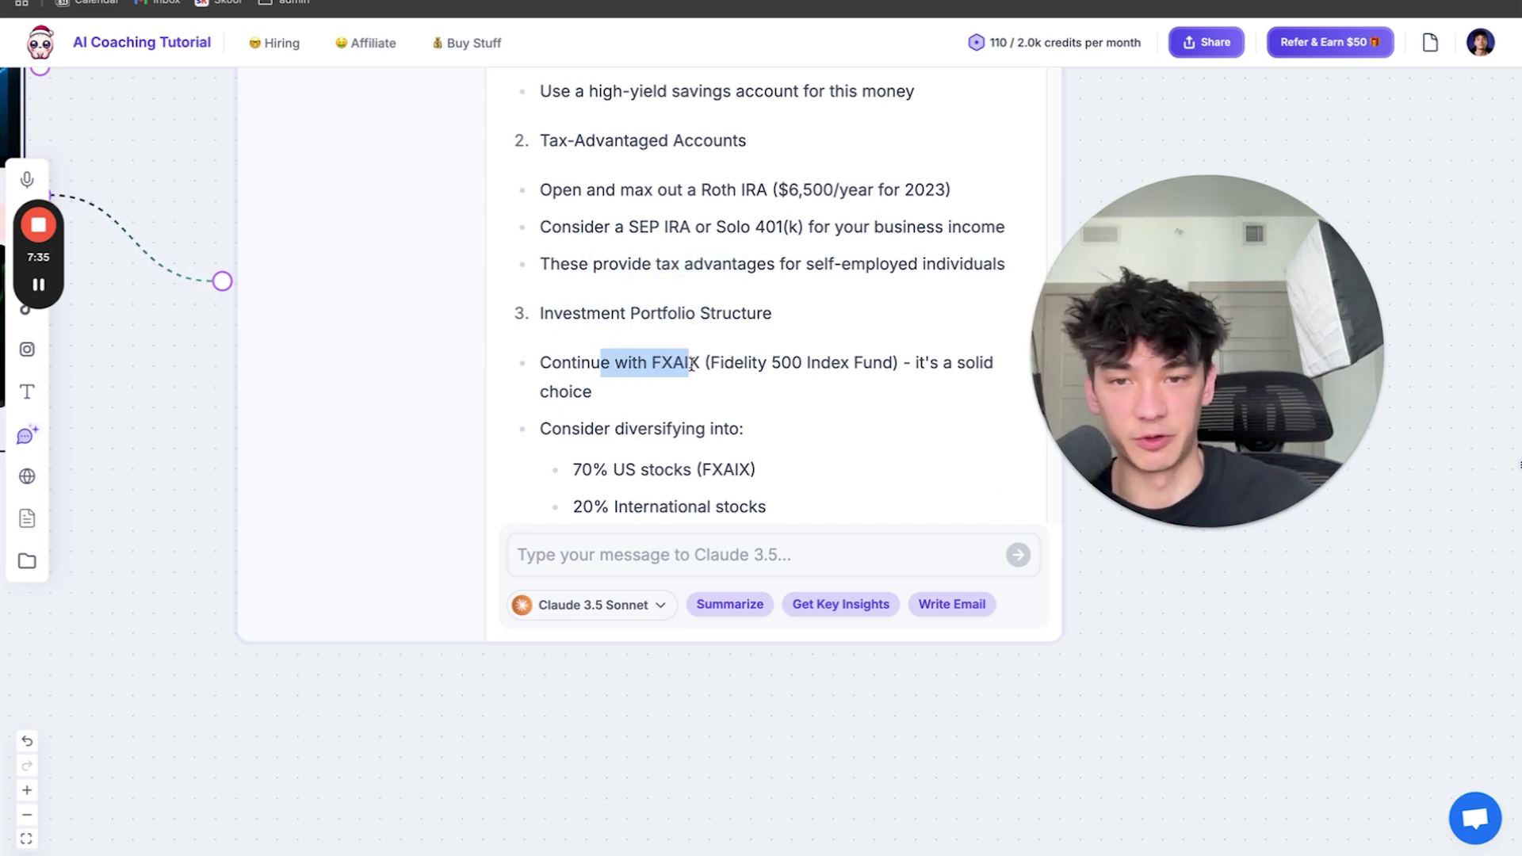
pyautogui.click(678, 381)
pyautogui.scroll(-5, 649, 330)
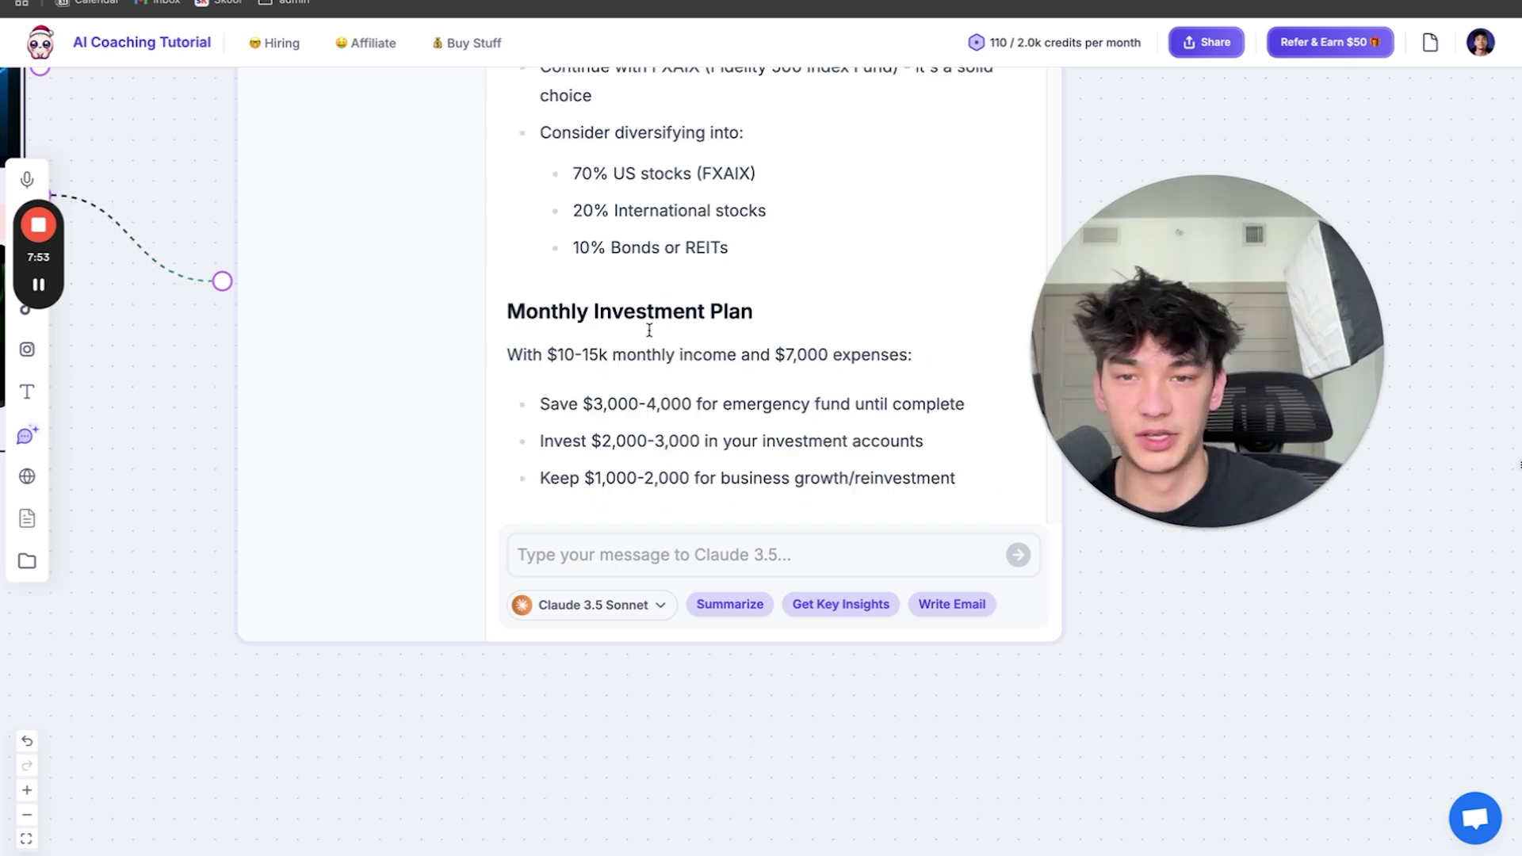
pyautogui.moveTo(560, 311); pyautogui.dragTo(779, 329)
pyautogui.scroll(-1, 718, 344)
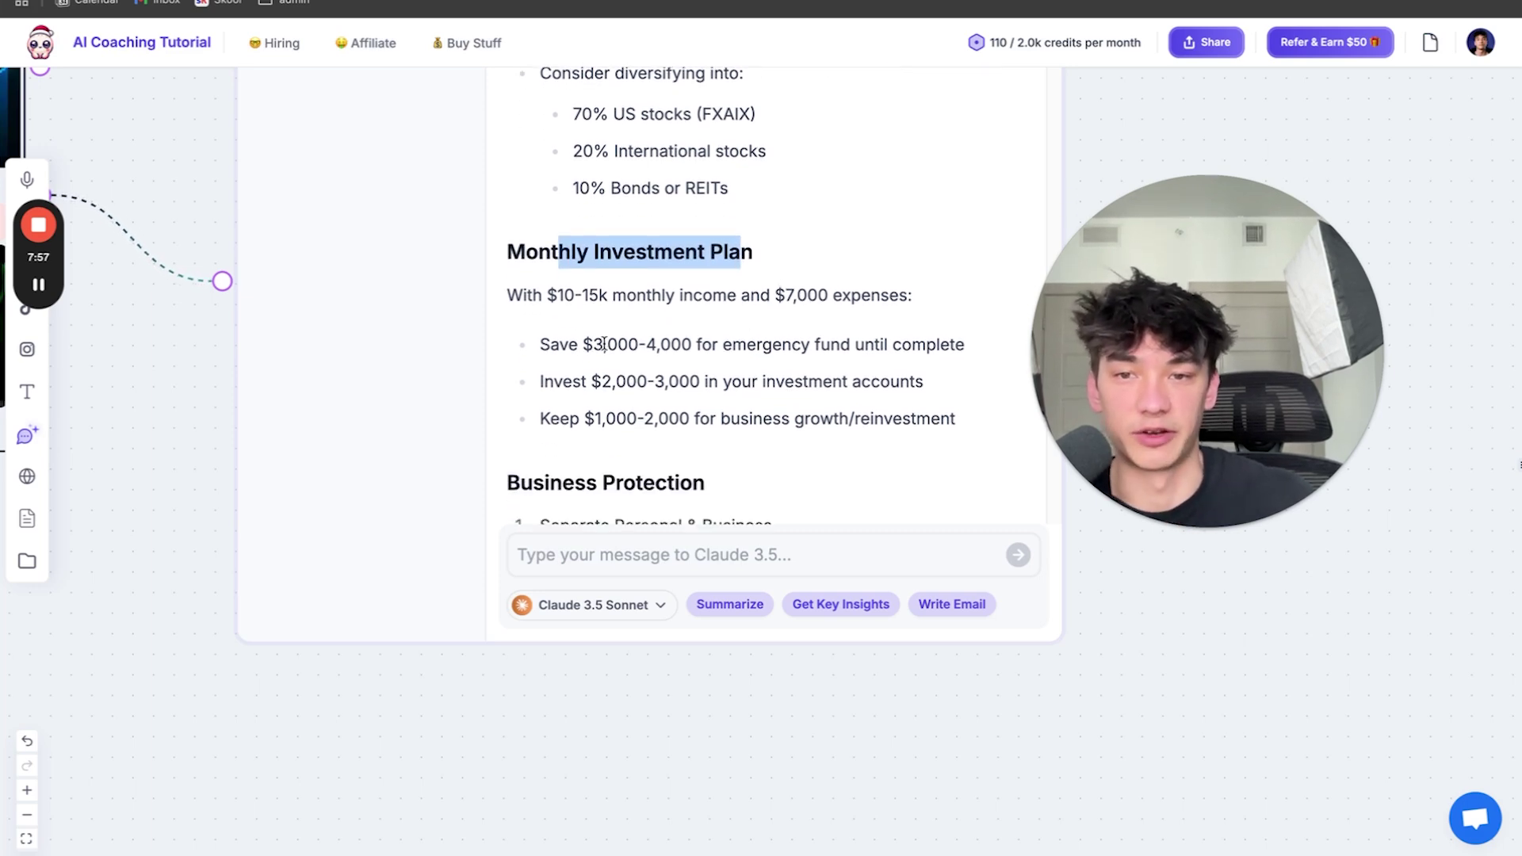
pyautogui.moveTo(585, 345); pyautogui.dragTo(849, 342)
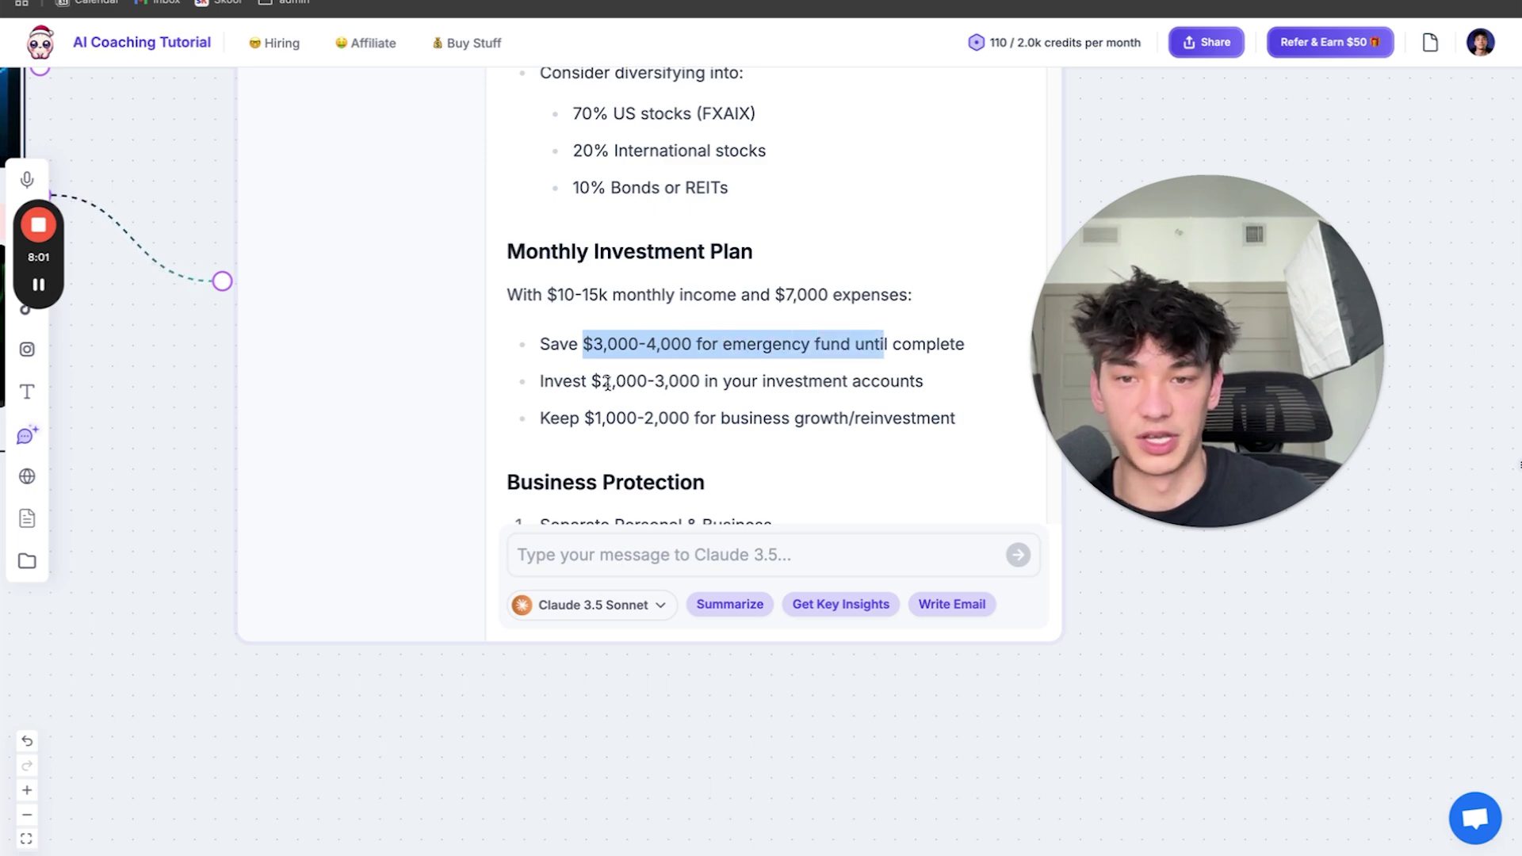
pyautogui.moveTo(591, 381); pyautogui.dragTo(848, 382)
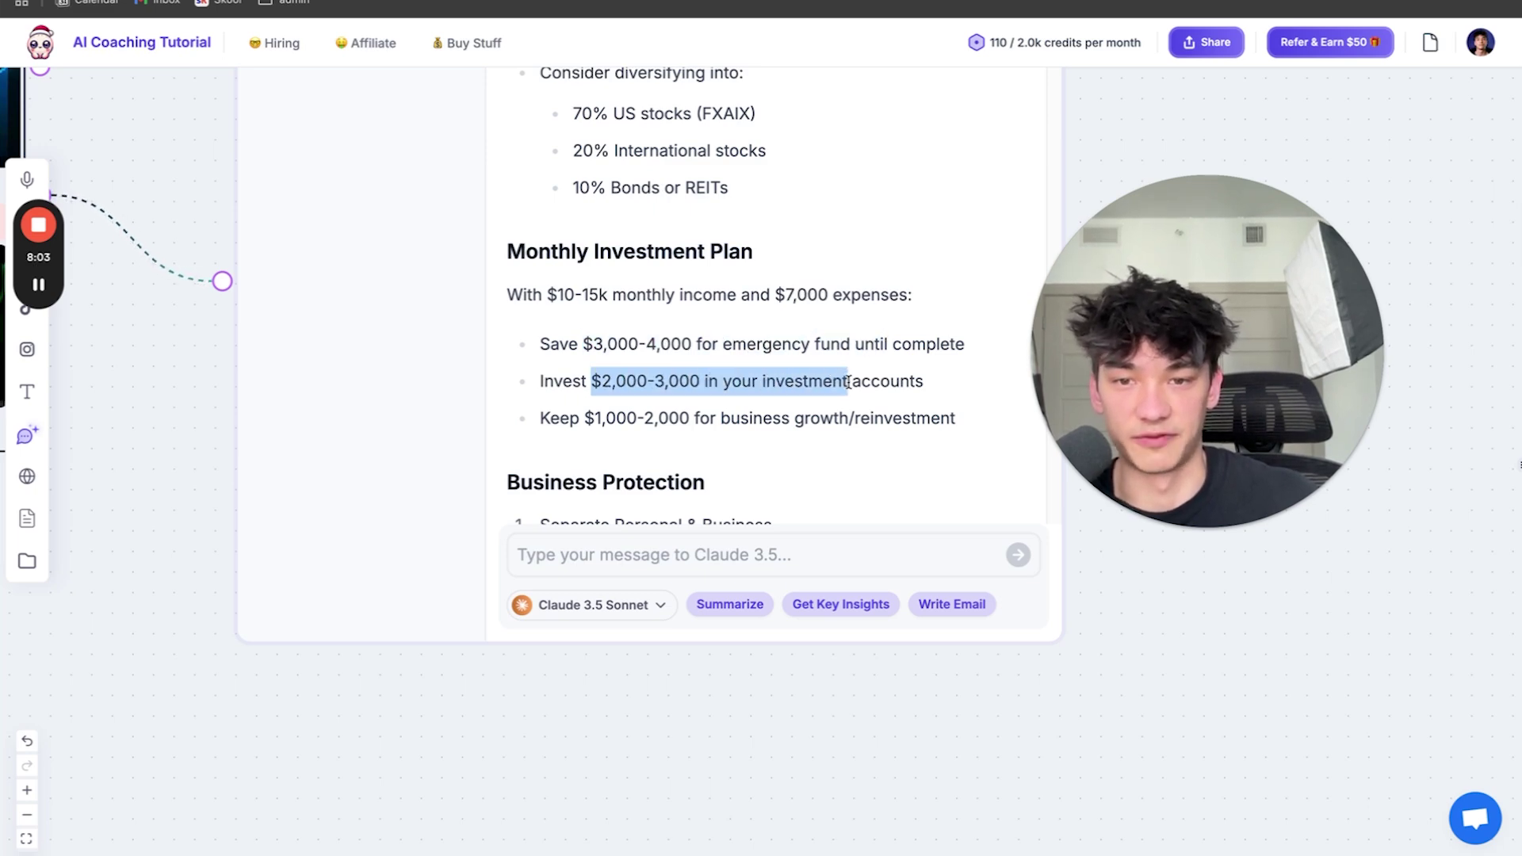
pyautogui.moveTo(585, 418); pyautogui.dragTo(883, 414)
pyautogui.scroll(-1, 838, 349)
pyautogui.scroll(-1, 838, 349)
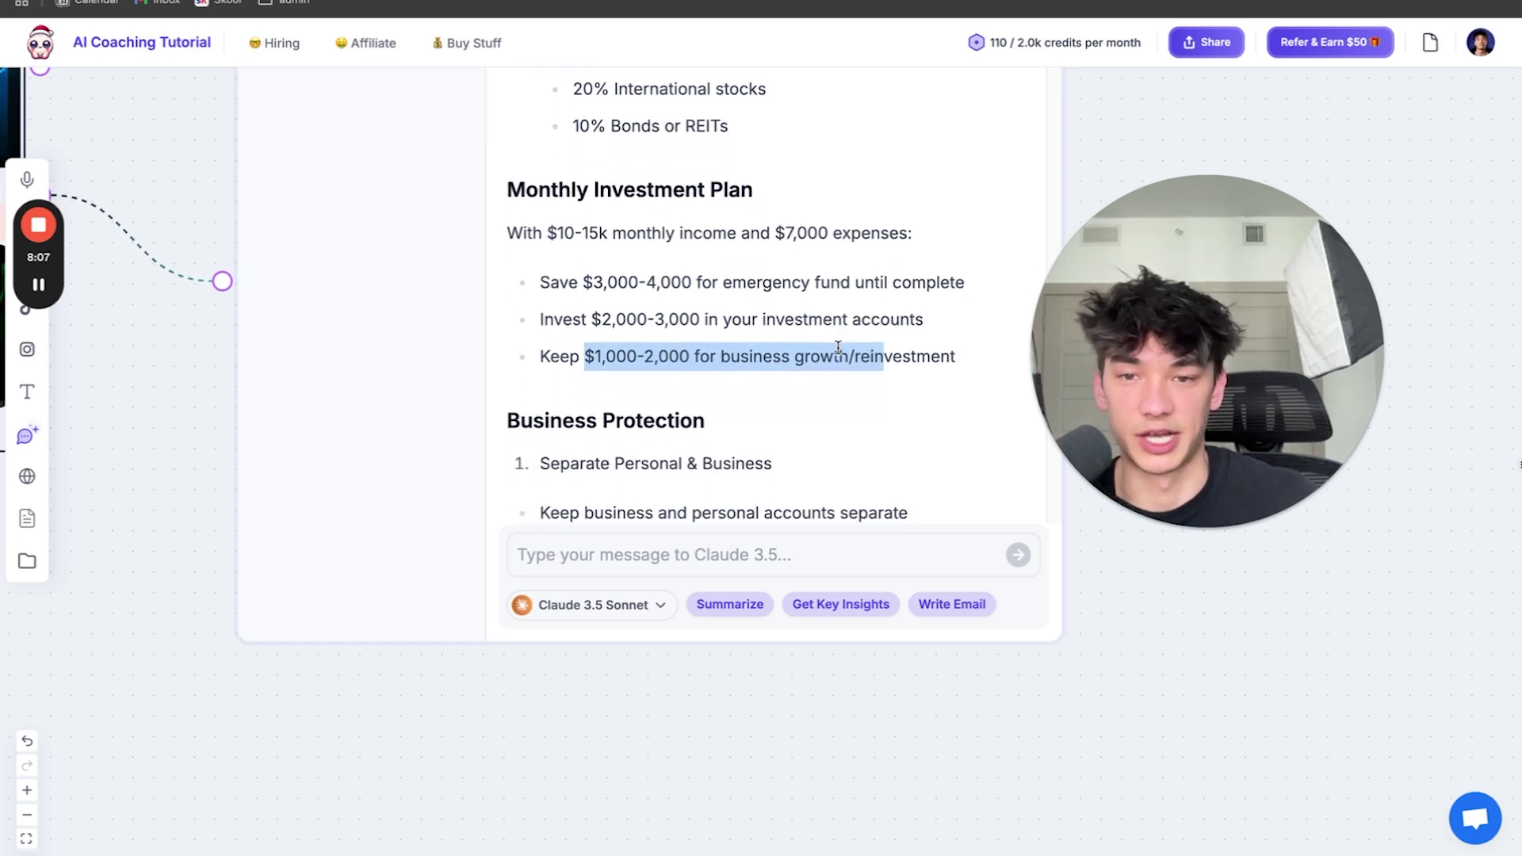
pyautogui.scroll(-5, 838, 349)
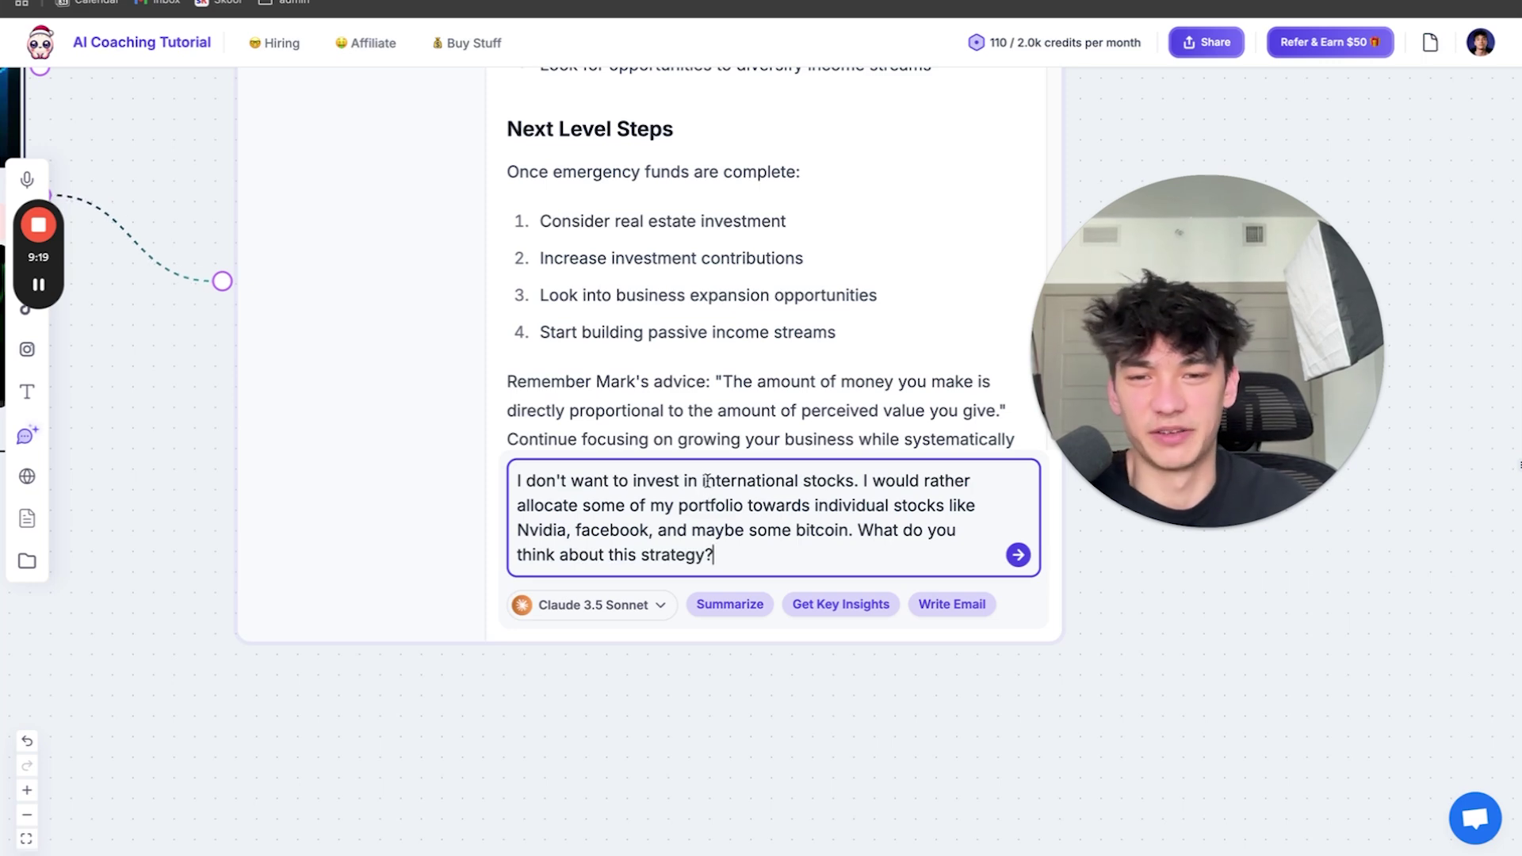
# Send Claude the follow-up about skipping international stocks for Nvidia, Facebook and bitcoin
pyautogui.moveTo(704, 481); pyautogui.dragTo(837, 473)
pyautogui.moveTo(544, 505); pyautogui.dragTo(864, 504)
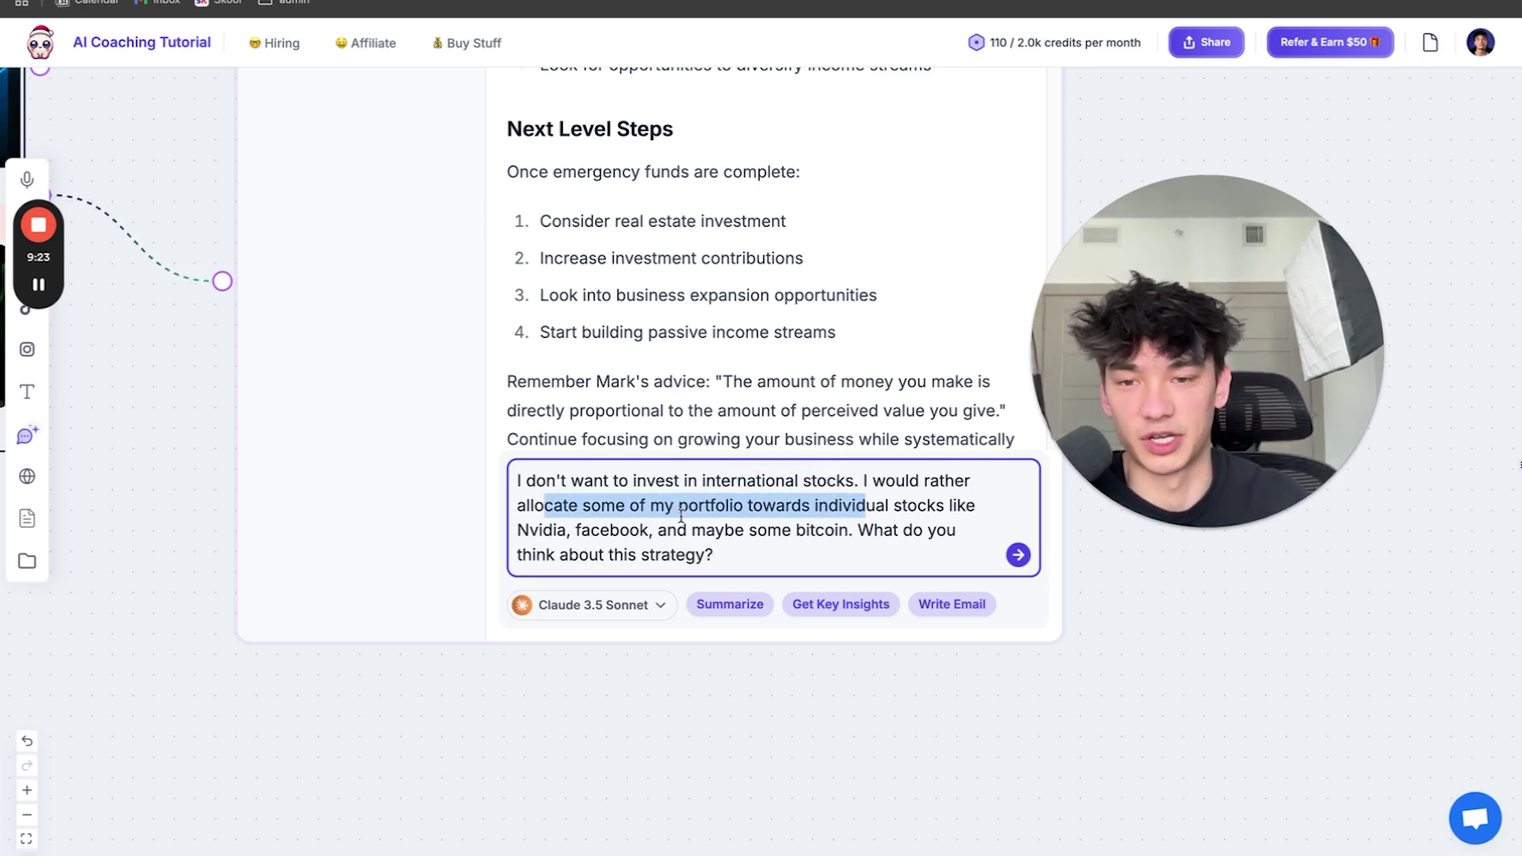
pyautogui.moveTo(628, 529); pyautogui.dragTo(888, 544)
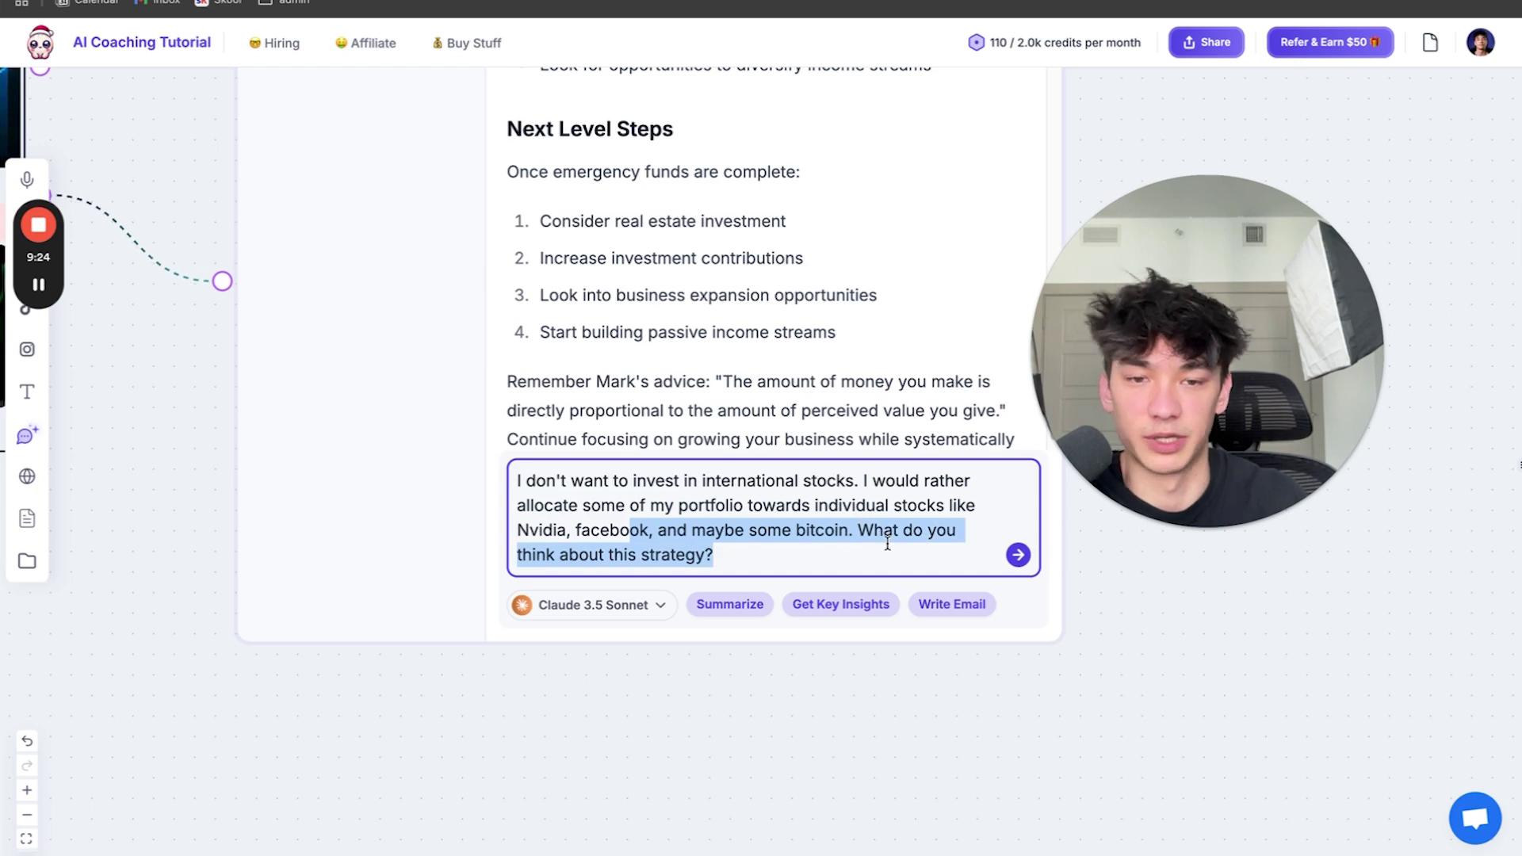
pyautogui.click(837, 557)
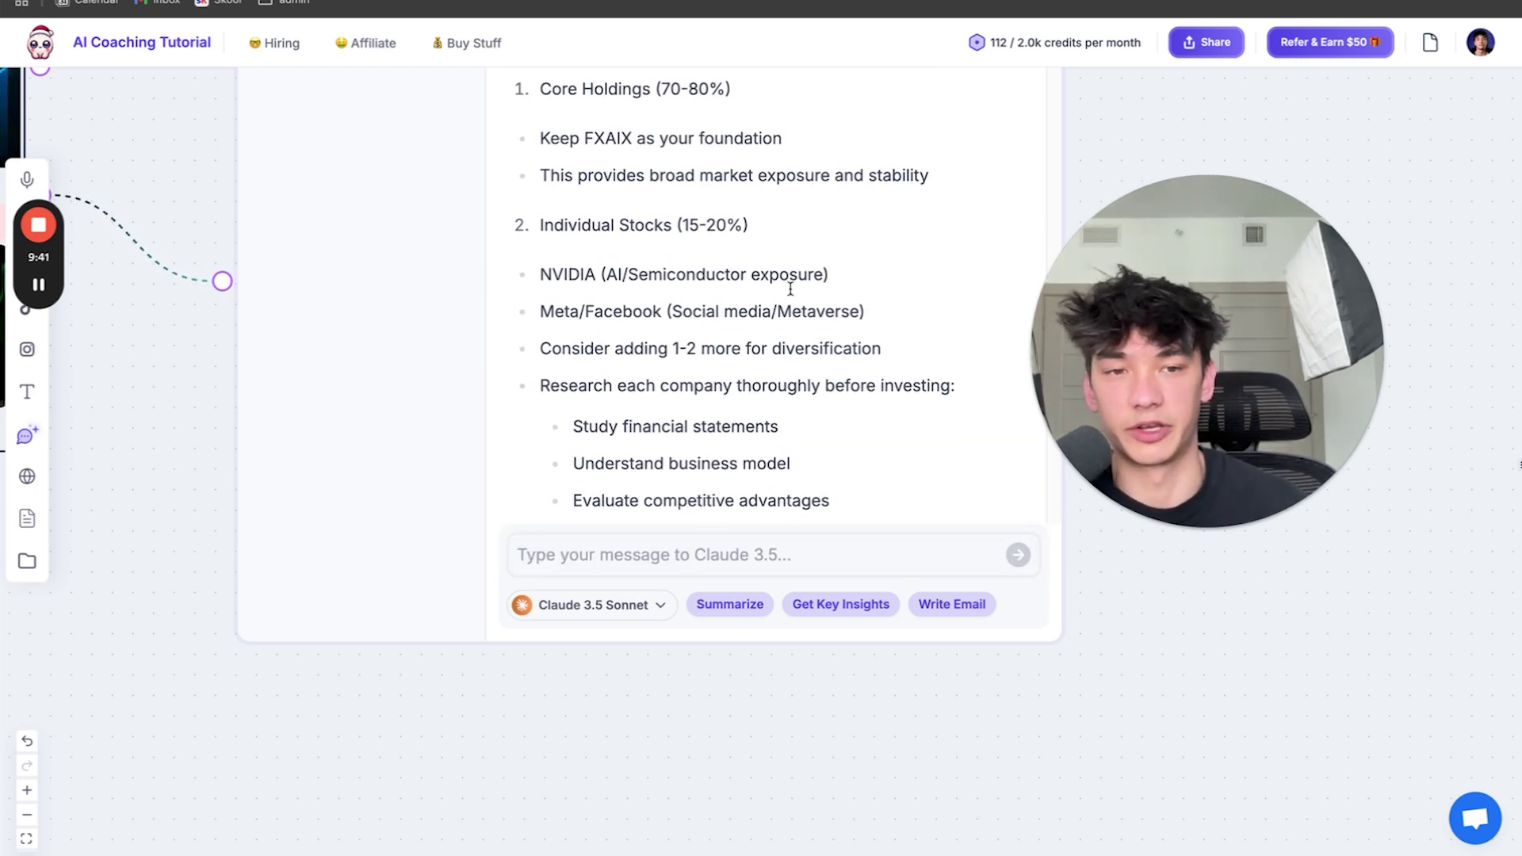
pyautogui.scroll(1, 791, 289)
pyautogui.moveTo(559, 97); pyautogui.dragTo(801, 111)
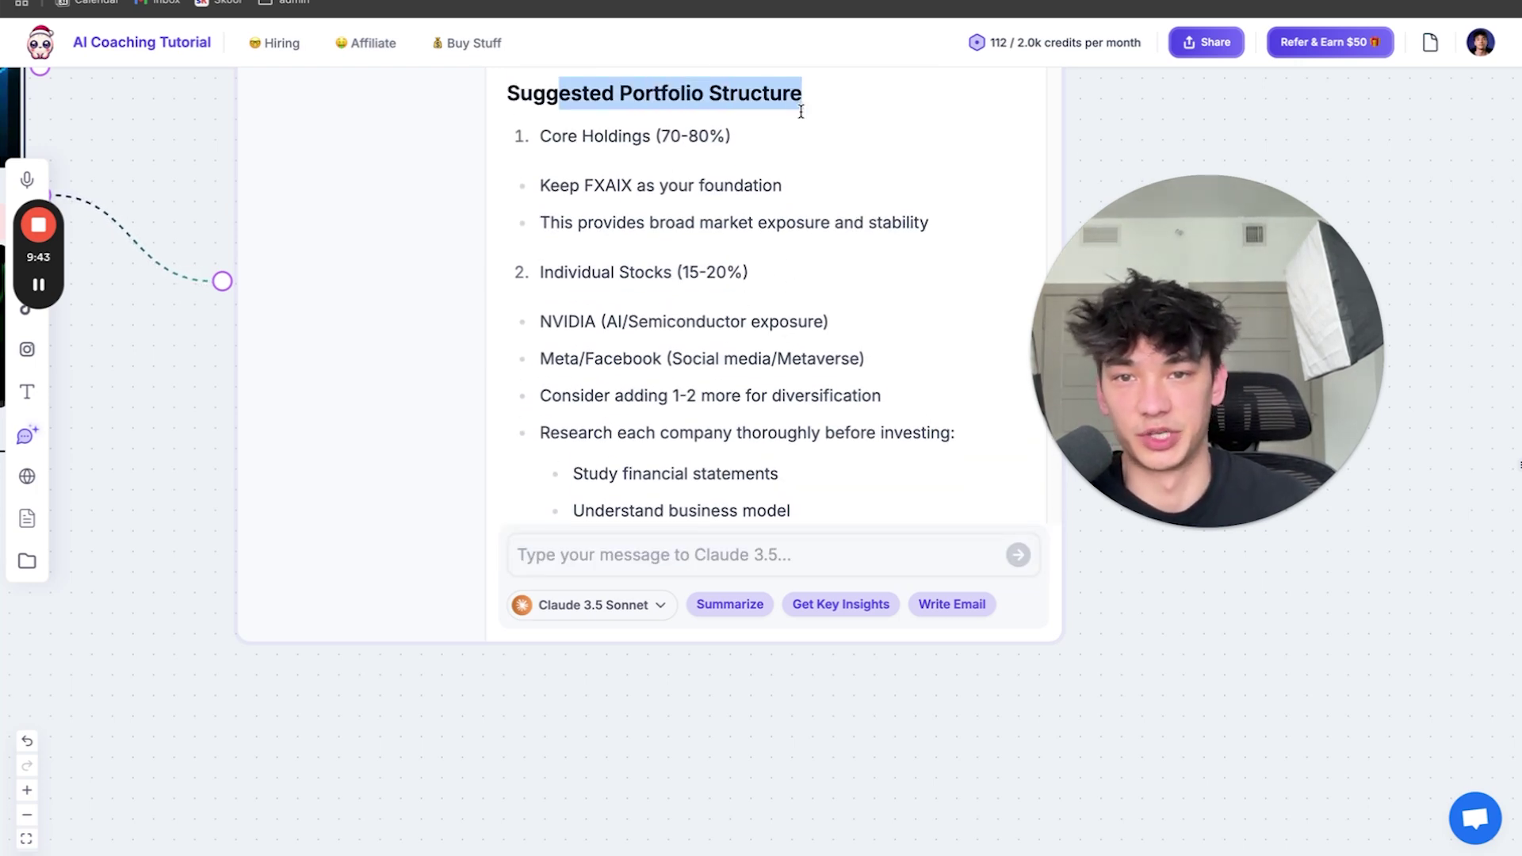
pyautogui.moveTo(537, 136); pyautogui.dragTo(785, 129)
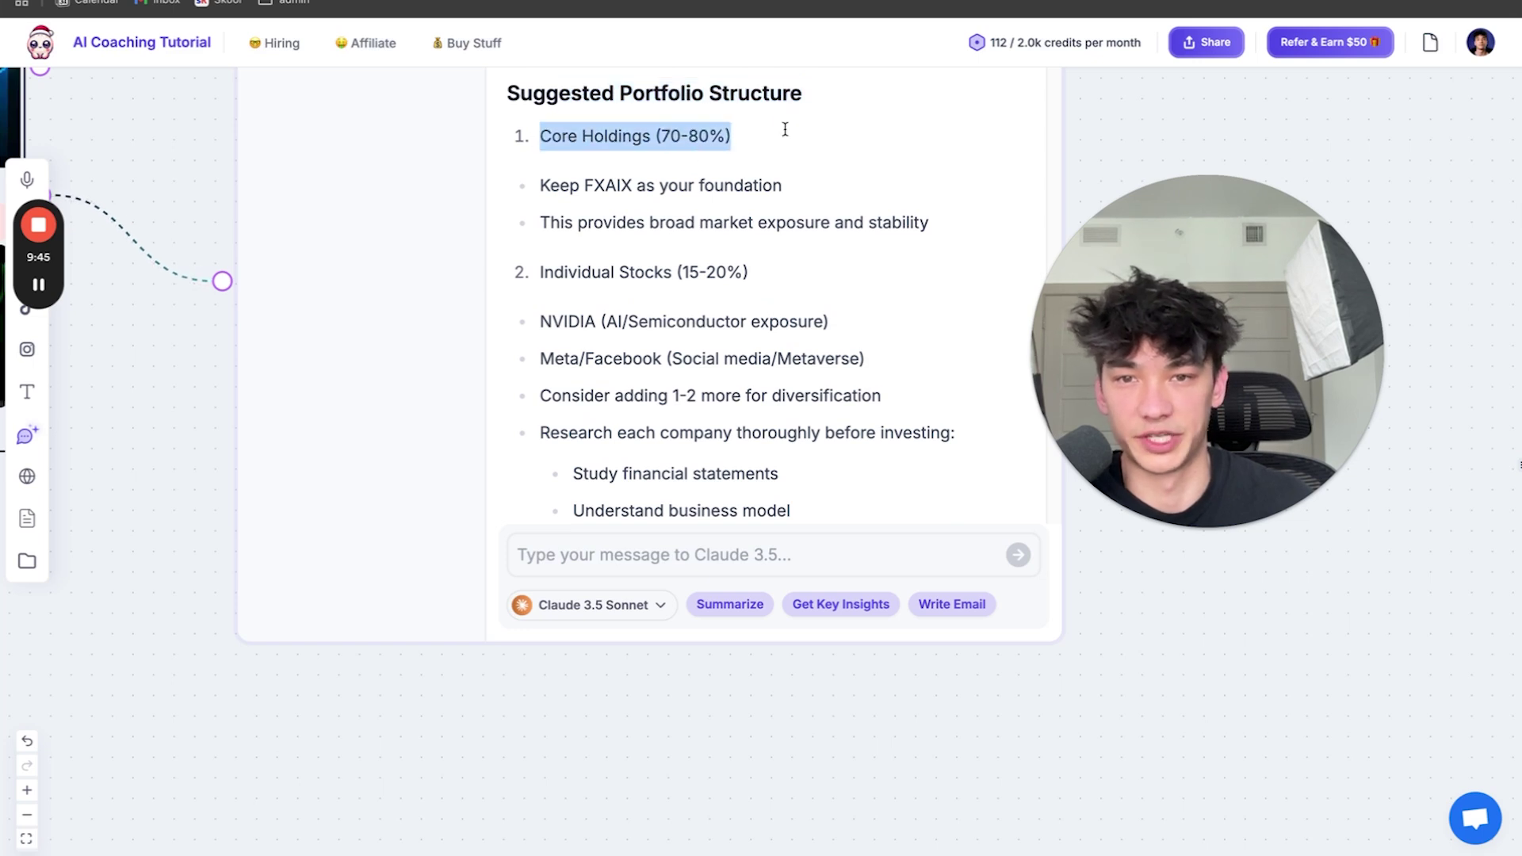
pyautogui.moveTo(581, 187); pyautogui.dragTo(643, 207)
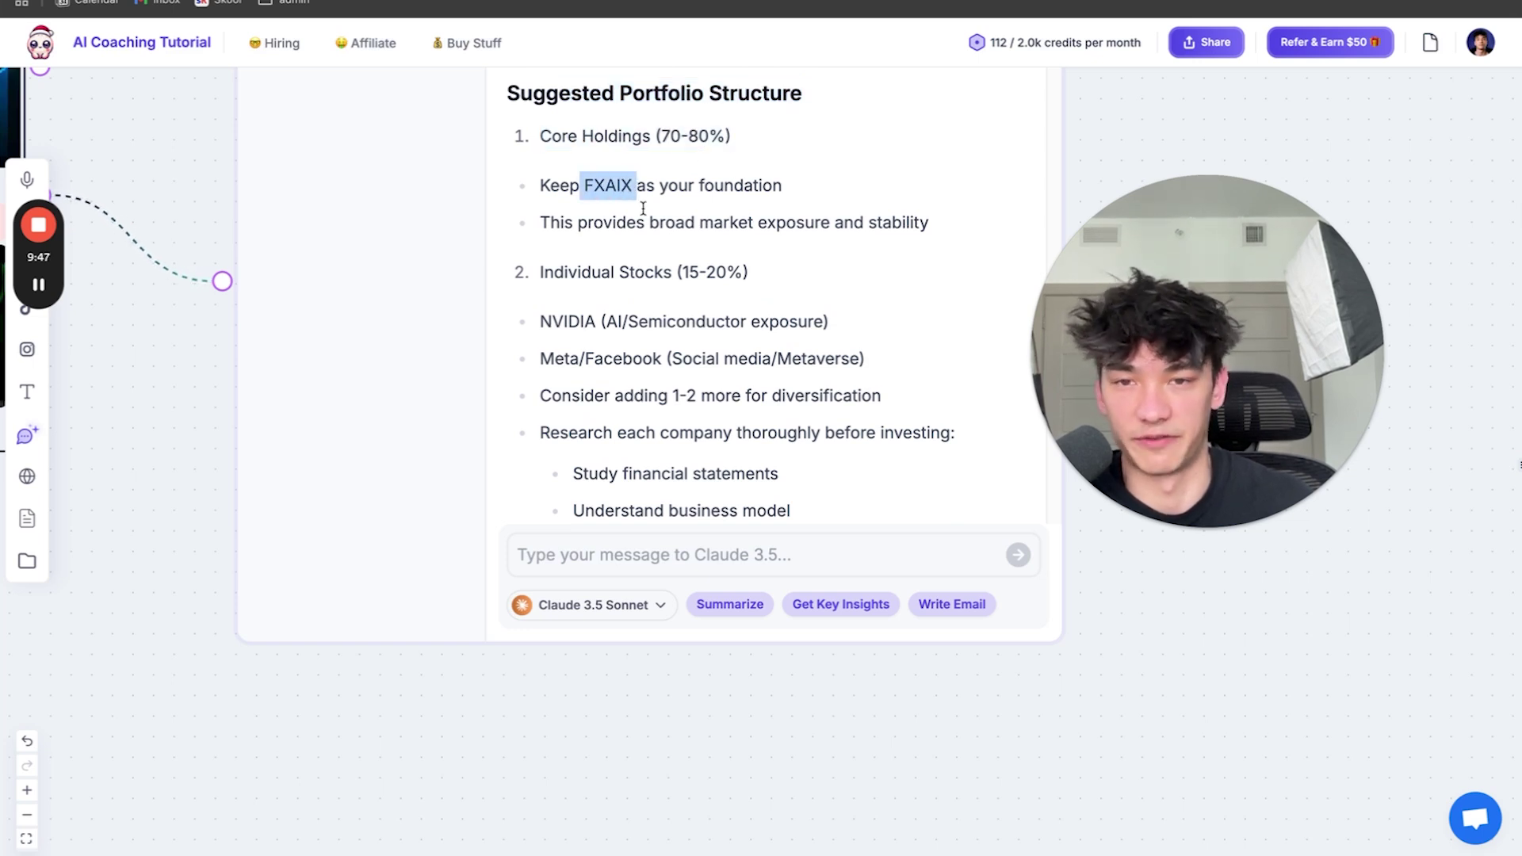
pyautogui.scroll(-1, 684, 229)
pyautogui.moveTo(553, 270); pyautogui.dragTo(759, 273)
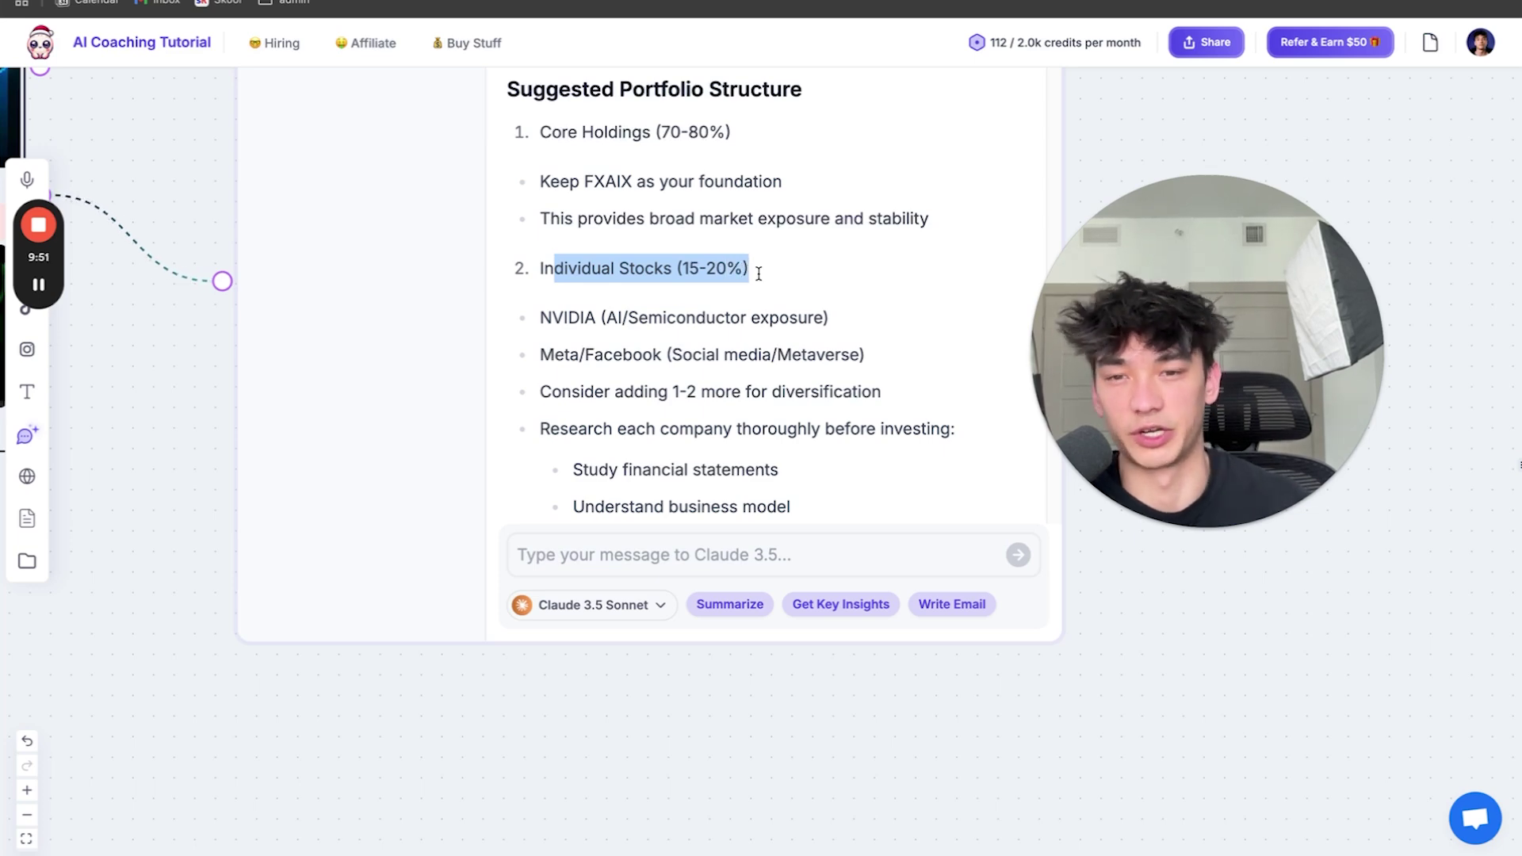
pyautogui.doubleClick(575, 319)
pyautogui.moveTo(584, 355); pyautogui.dragTo(853, 388)
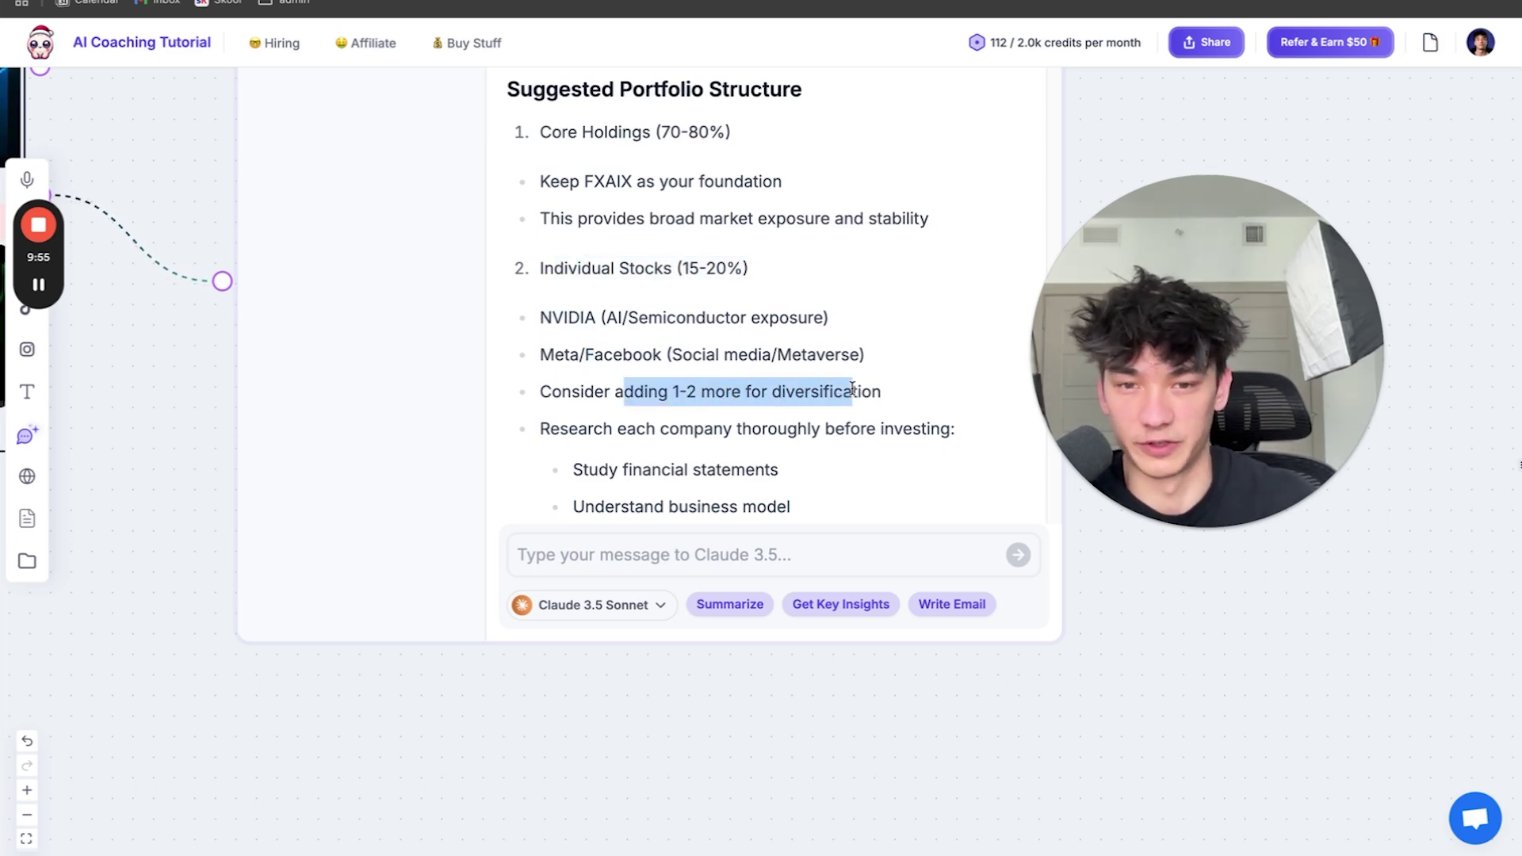
pyautogui.scroll(-3, 785, 335)
pyautogui.moveTo(661, 361); pyautogui.dragTo(714, 360)
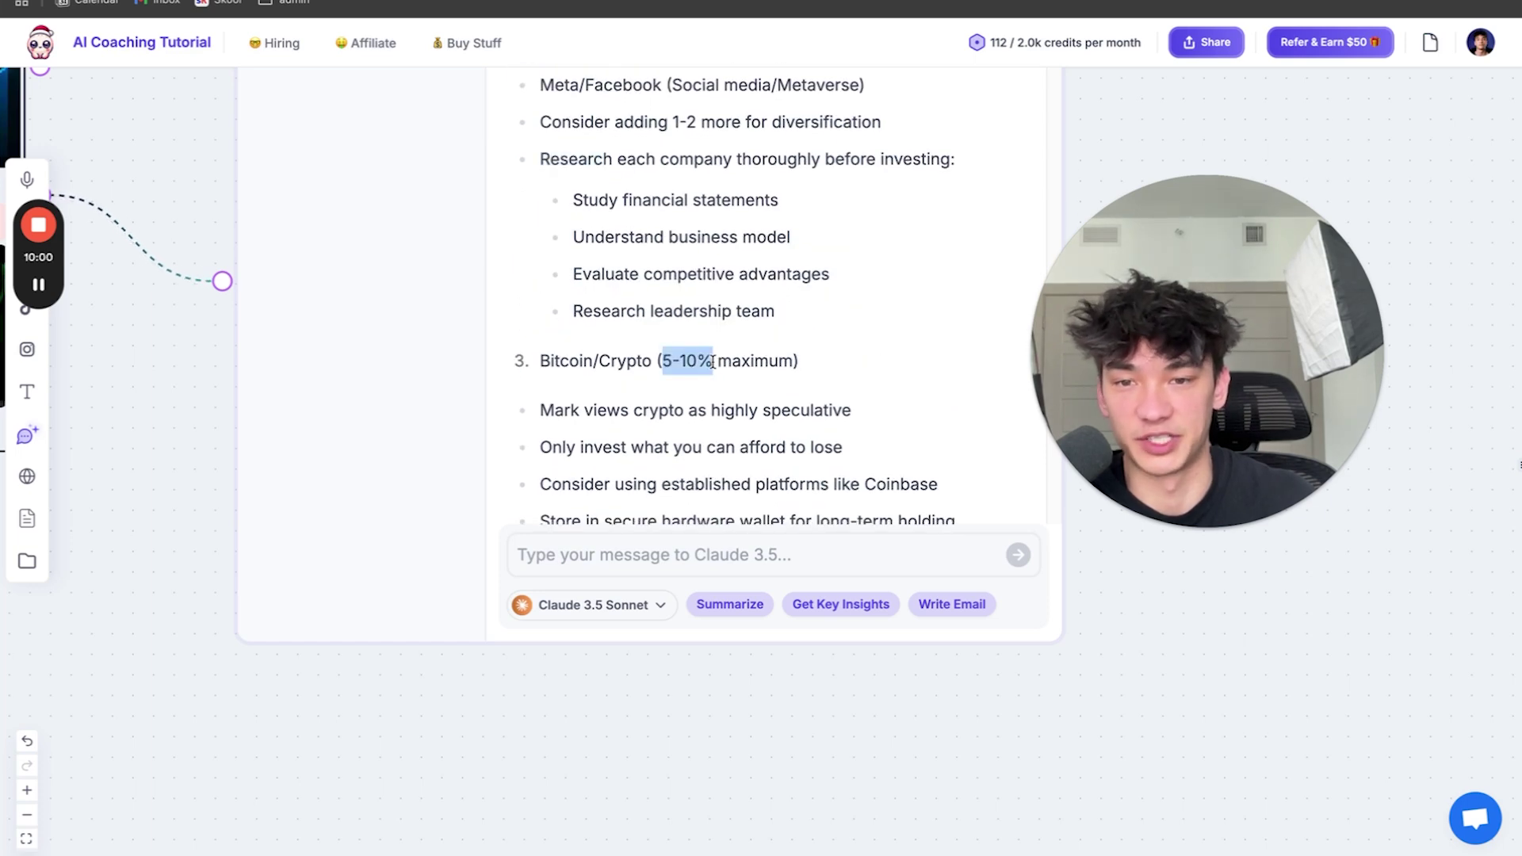
pyautogui.click(573, 357)
pyautogui.doubleClick(631, 360)
pyautogui.scroll(-1, 819, 405)
pyautogui.moveTo(582, 355); pyautogui.dragTo(836, 361)
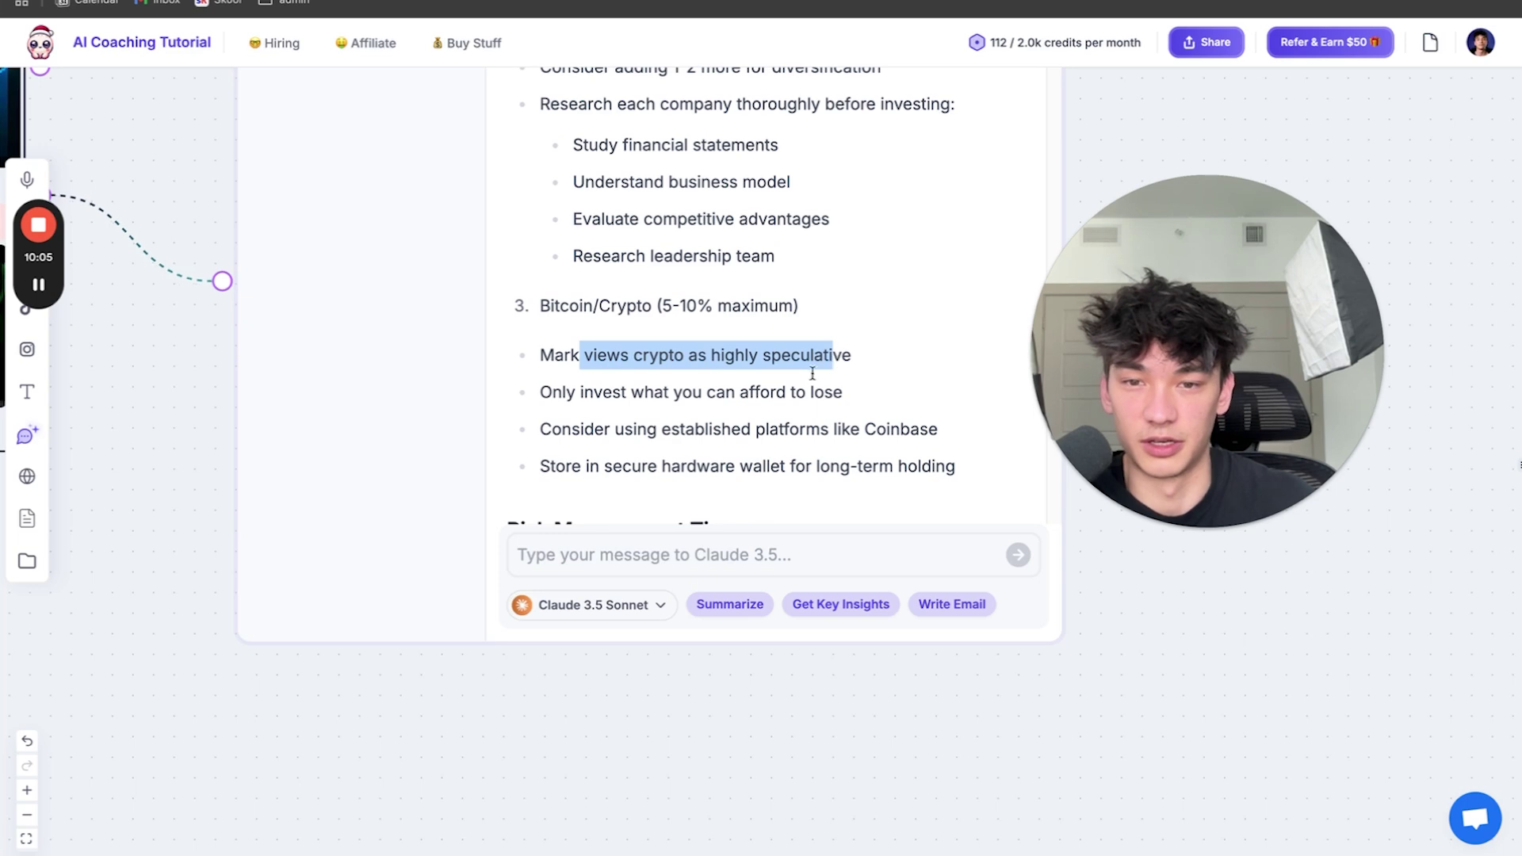
pyautogui.moveTo(604, 394); pyautogui.dragTo(822, 399)
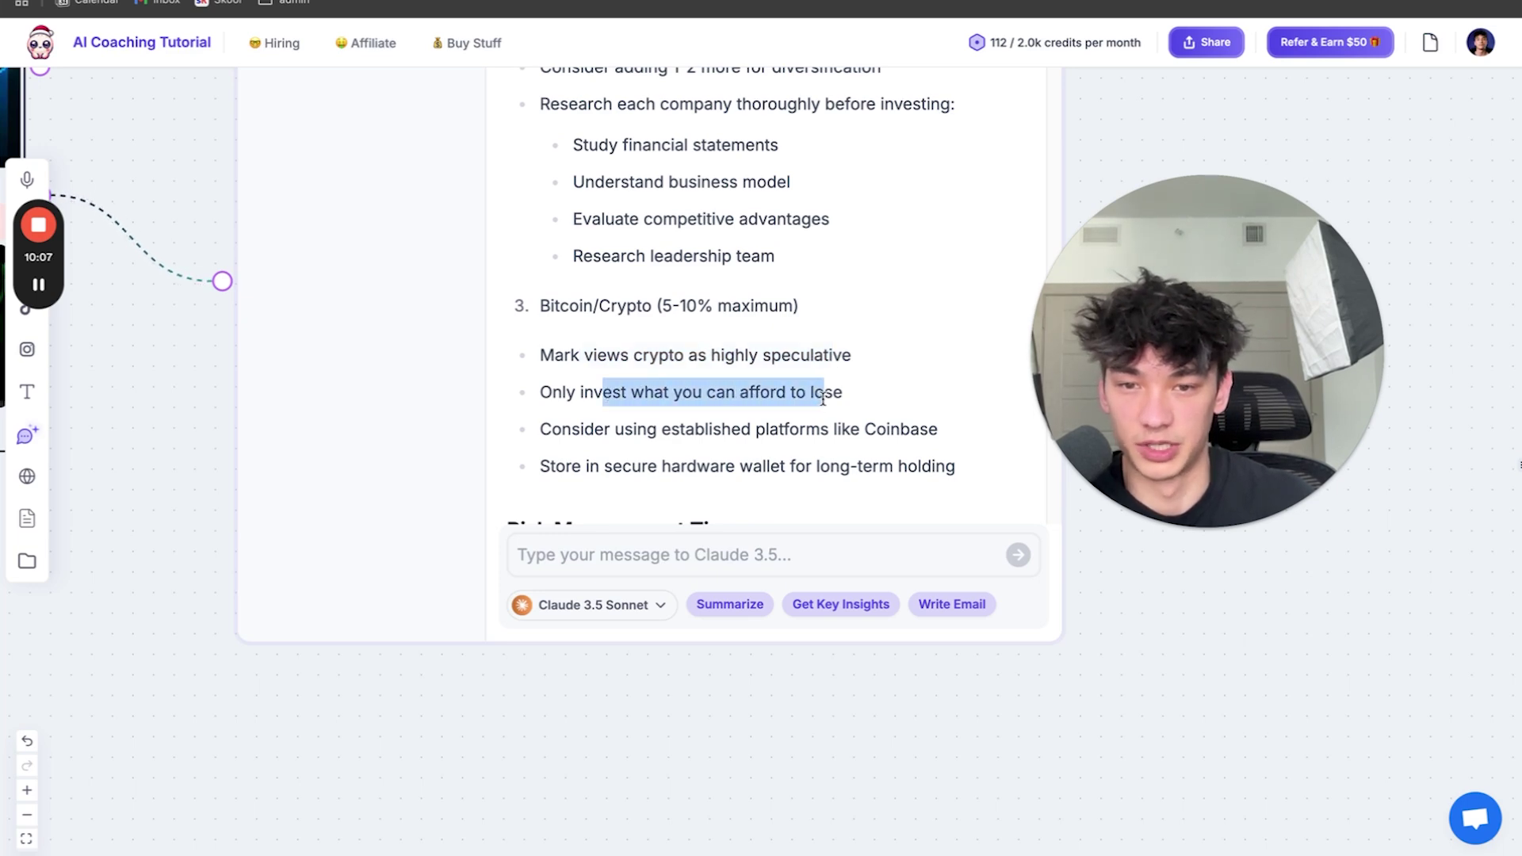
pyautogui.moveTo(686, 429); pyautogui.dragTo(847, 431)
pyautogui.doubleClick(880, 429)
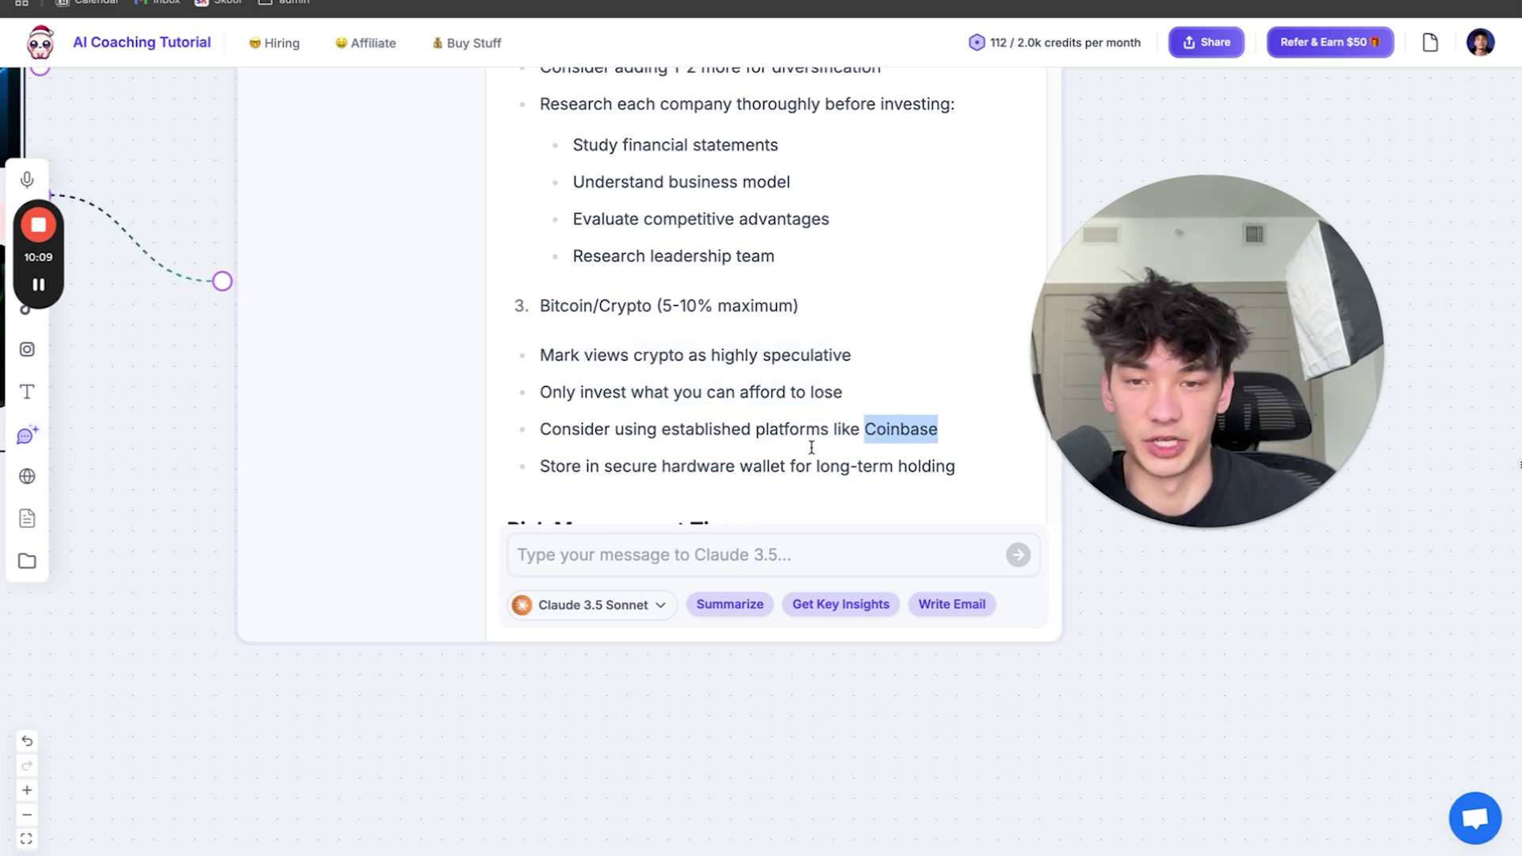
pyautogui.click(663, 446)
pyautogui.scroll(-5, 663, 447)
pyautogui.moveTo(555, 204); pyautogui.dragTo(688, 383)
pyautogui.scroll(-6, 688, 383)
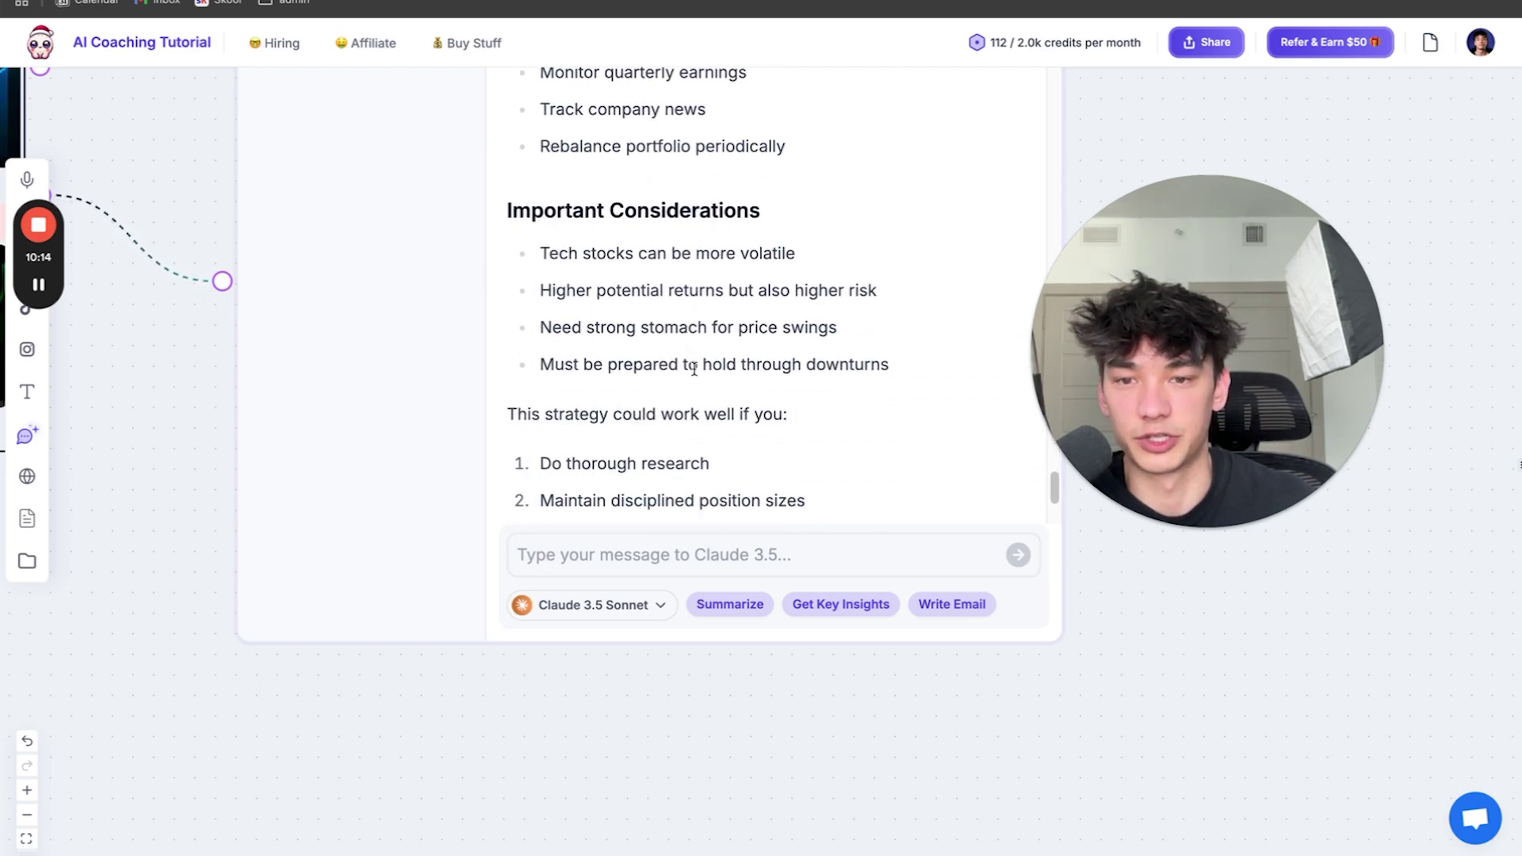
pyautogui.scroll(-3, 693, 369)
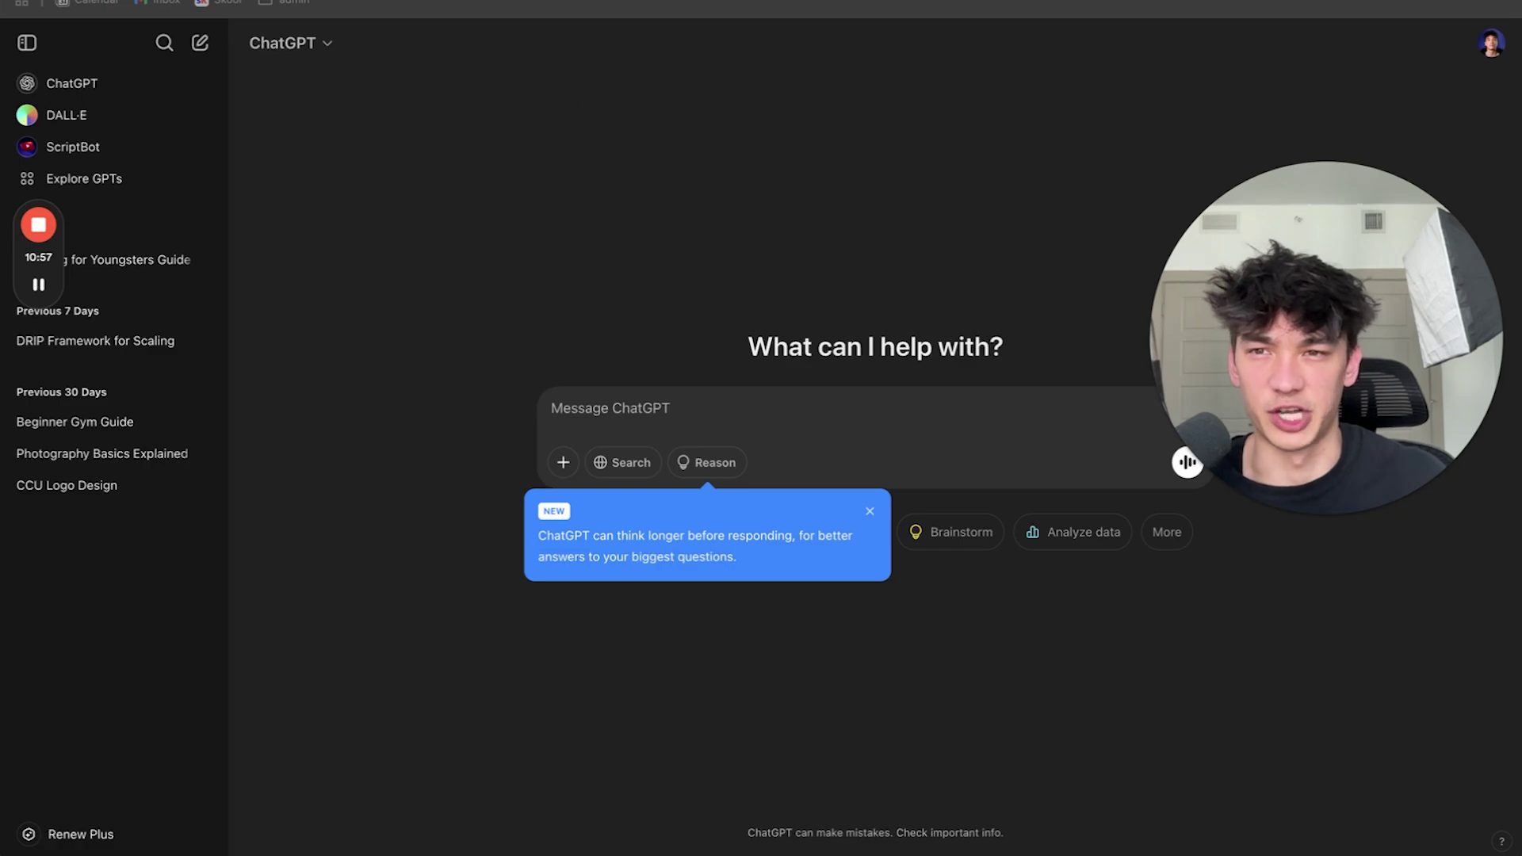
# Copy the link of the 'How to Invest for Beginners in 2025' video from the channel page
pyautogui.hotkey('ctrl', 'Tab')
pyautogui.scroll(1, 286, 263)
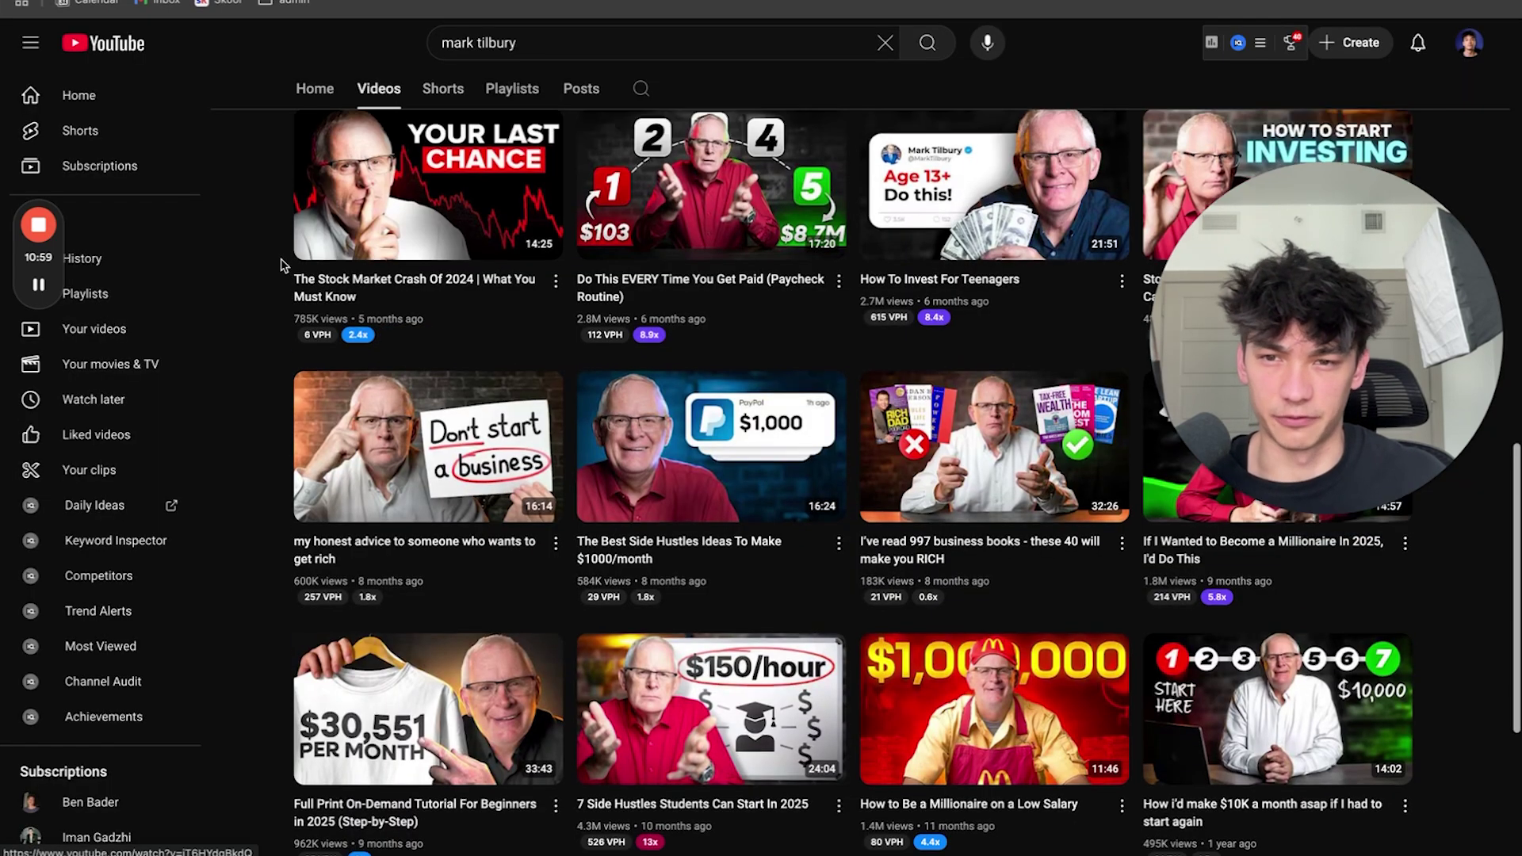
pyautogui.scroll(10, 281, 264)
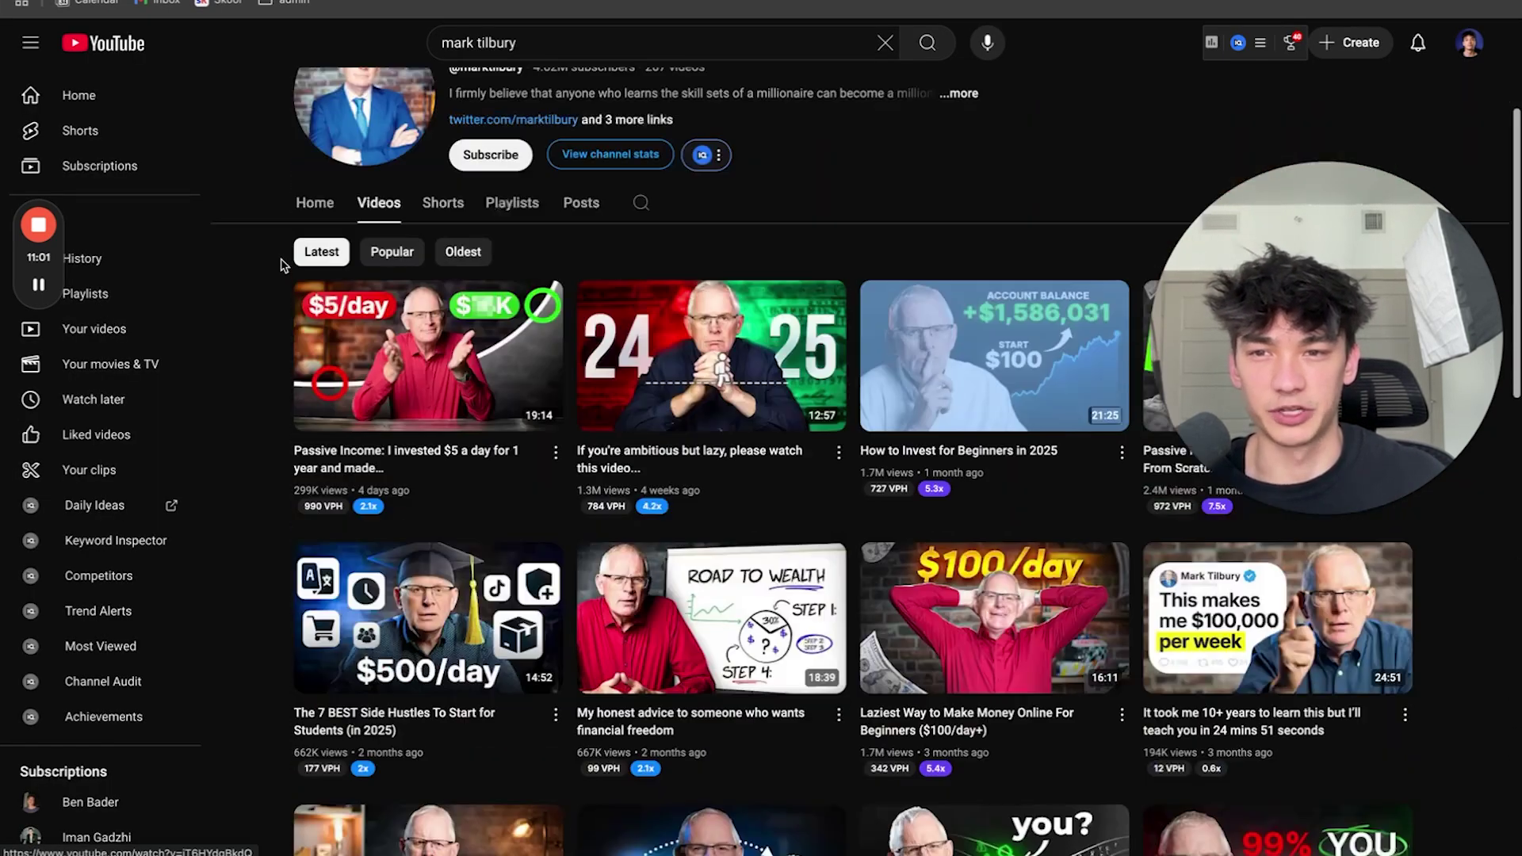
pyautogui.rightClick(955, 342)
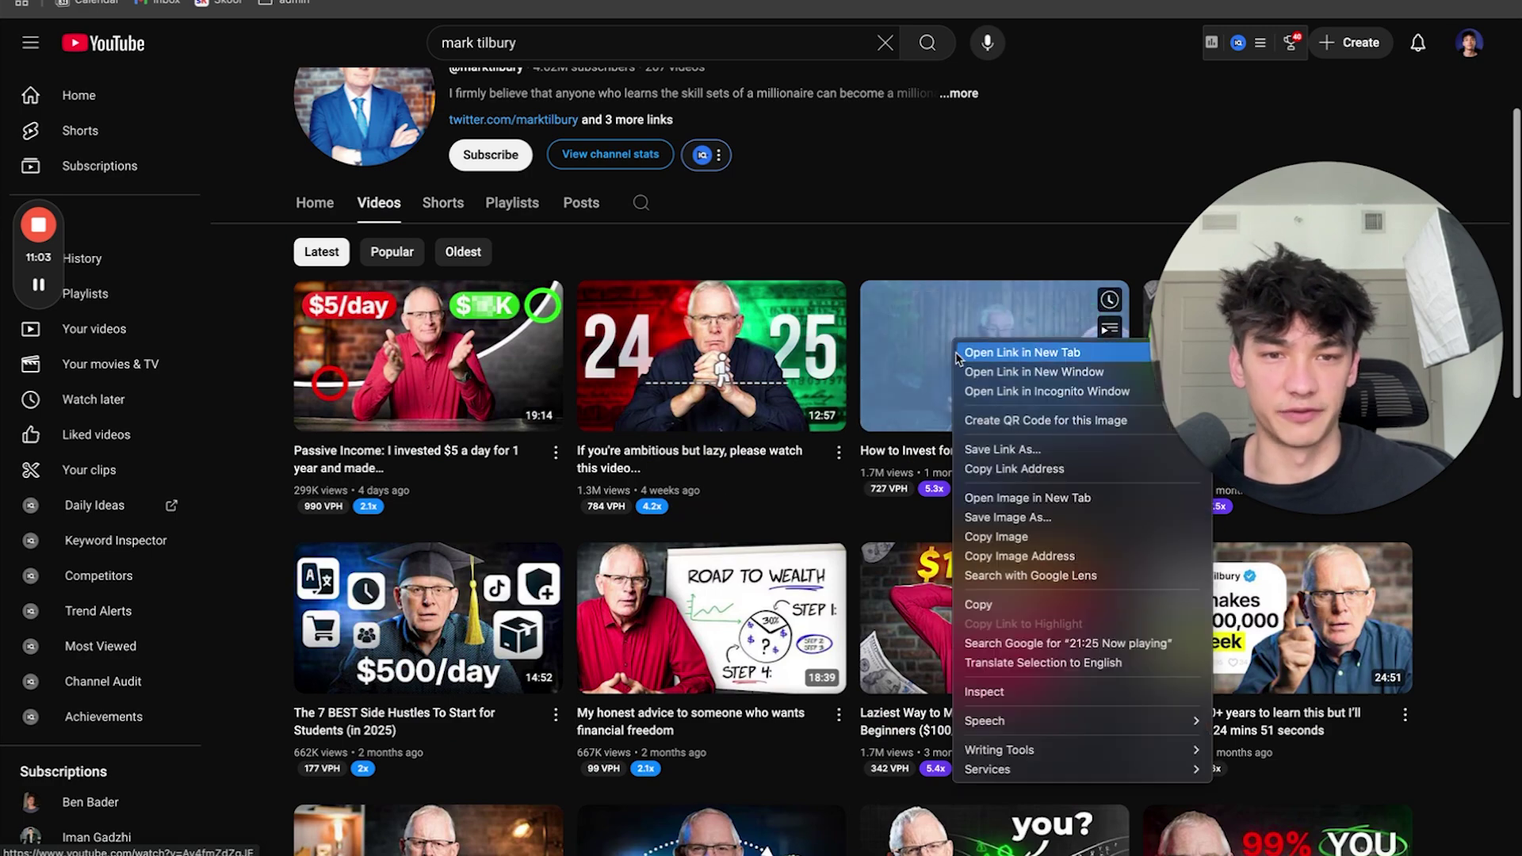
pyautogui.click(1043, 473)
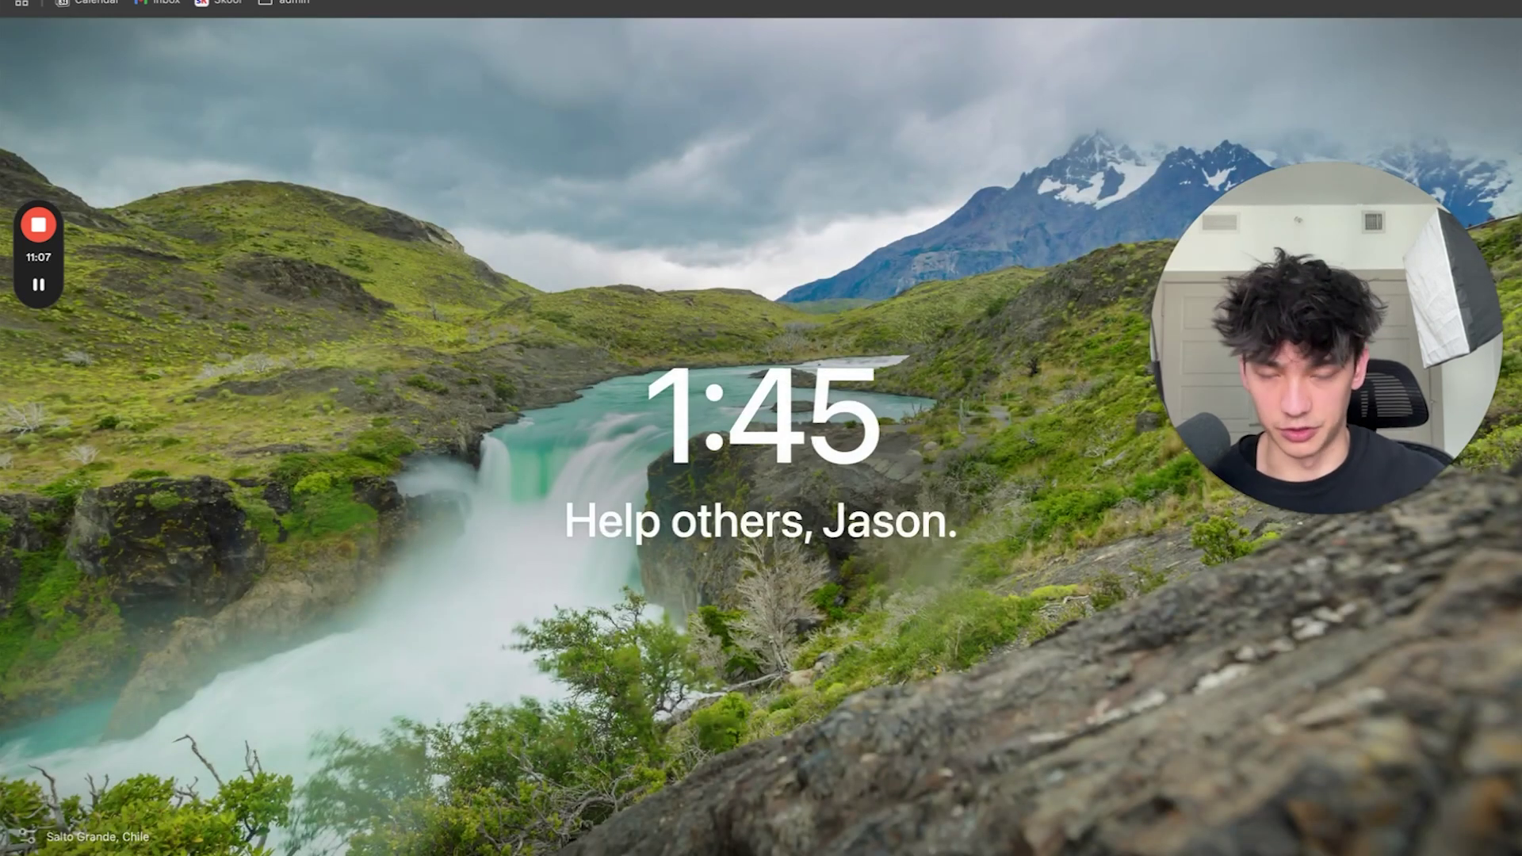
# Generate the video's transcript in NoteGPT's YouTube transcript generator
pyautogui.write('youtube tr')
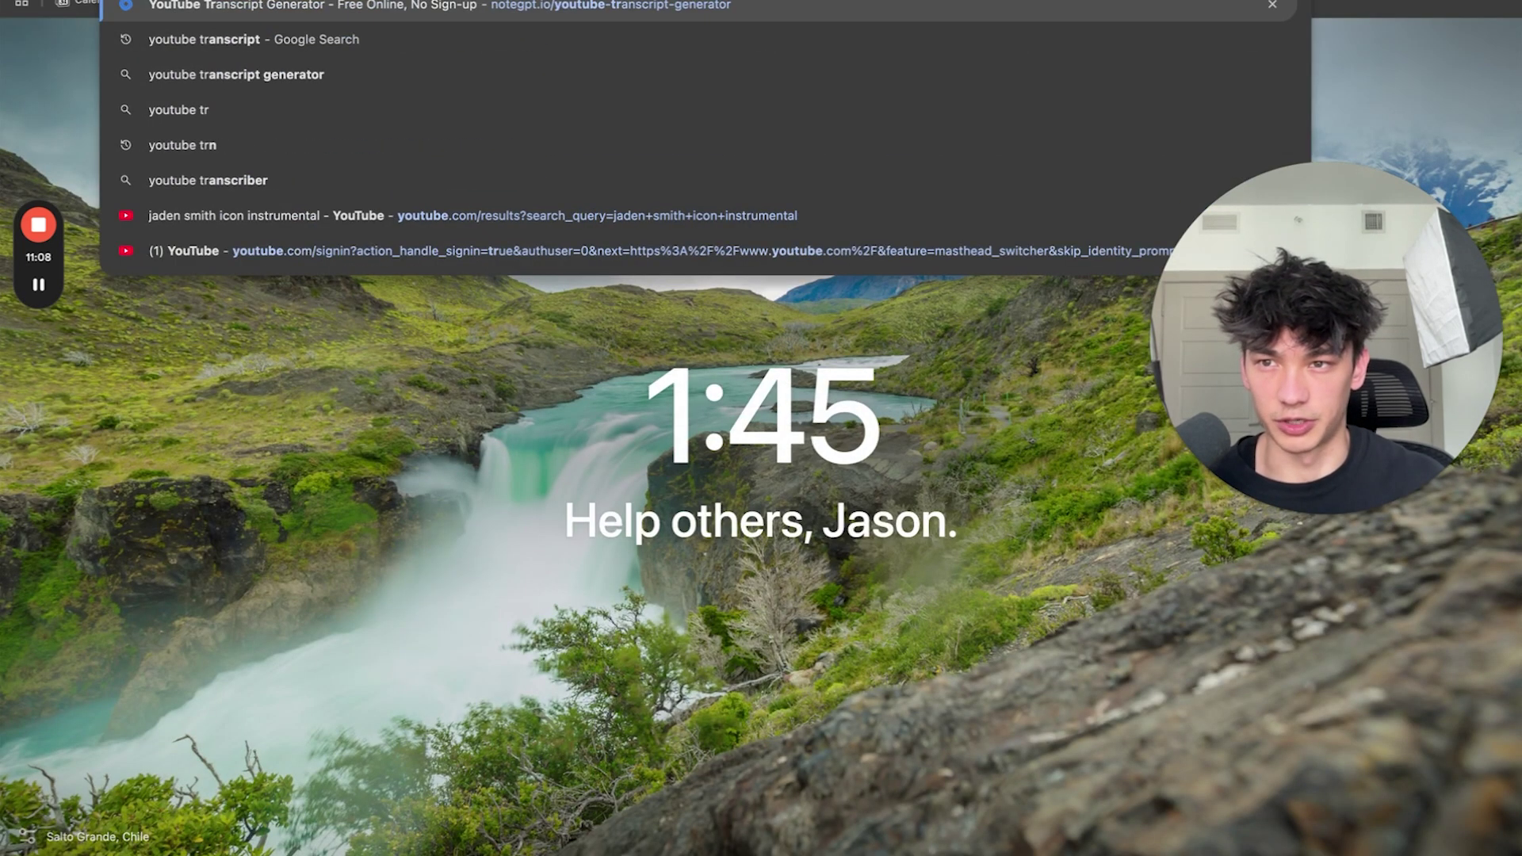
pyautogui.press('Return')
pyautogui.click(393, 359)
pyautogui.press('super+v')
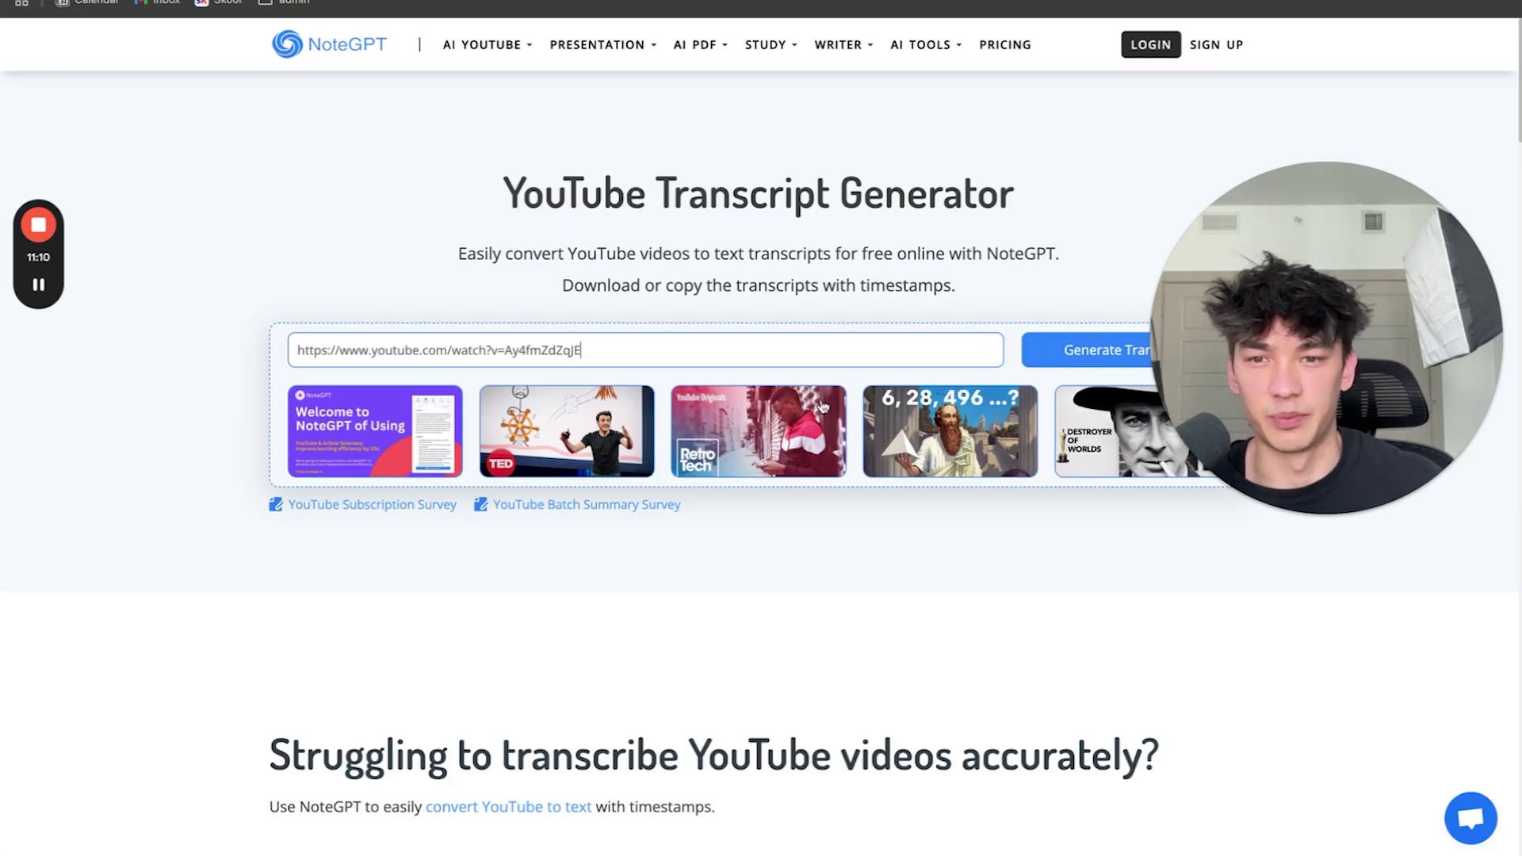
pyautogui.click(1114, 359)
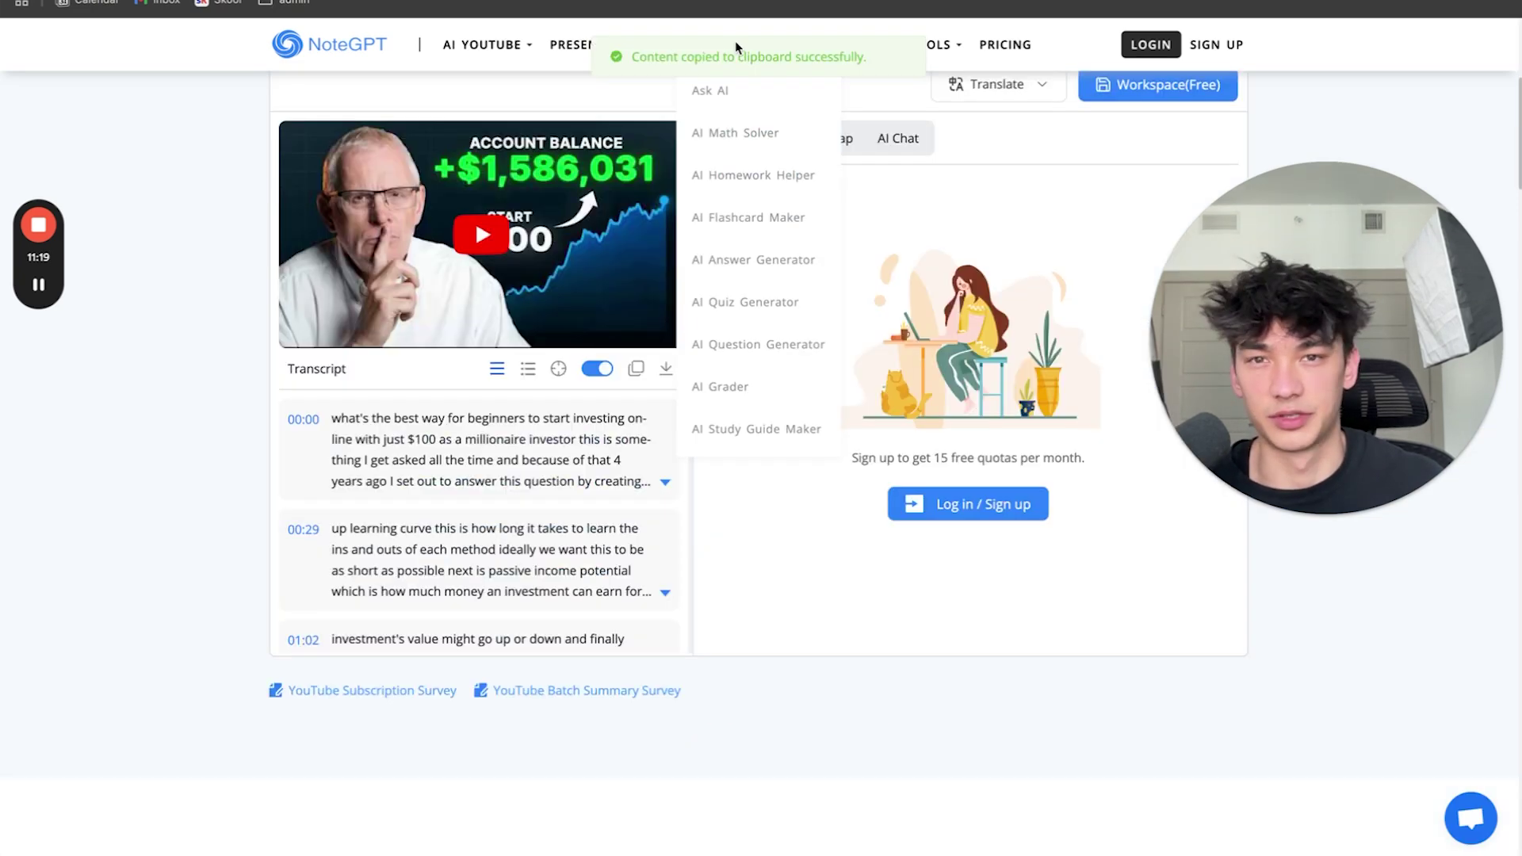
pyautogui.hotkey('ctrl', 'Tab')
# Paste the investing transcript into a new ChatGPT chat, send it, and return to the Poppy board
pyautogui.click(629, 414)
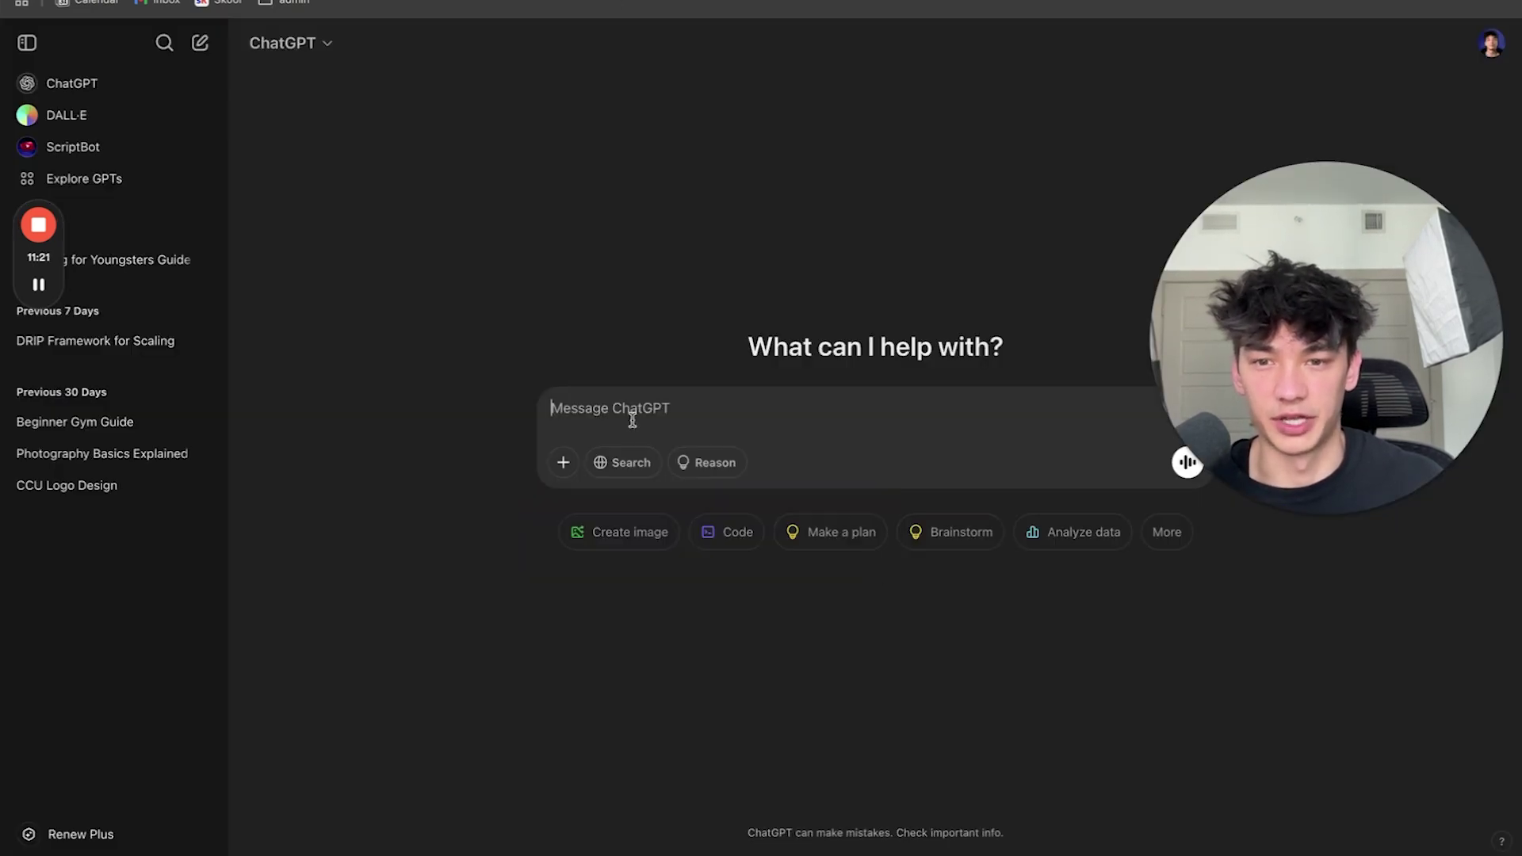
pyautogui.press('super+v')
pyautogui.press('Return')
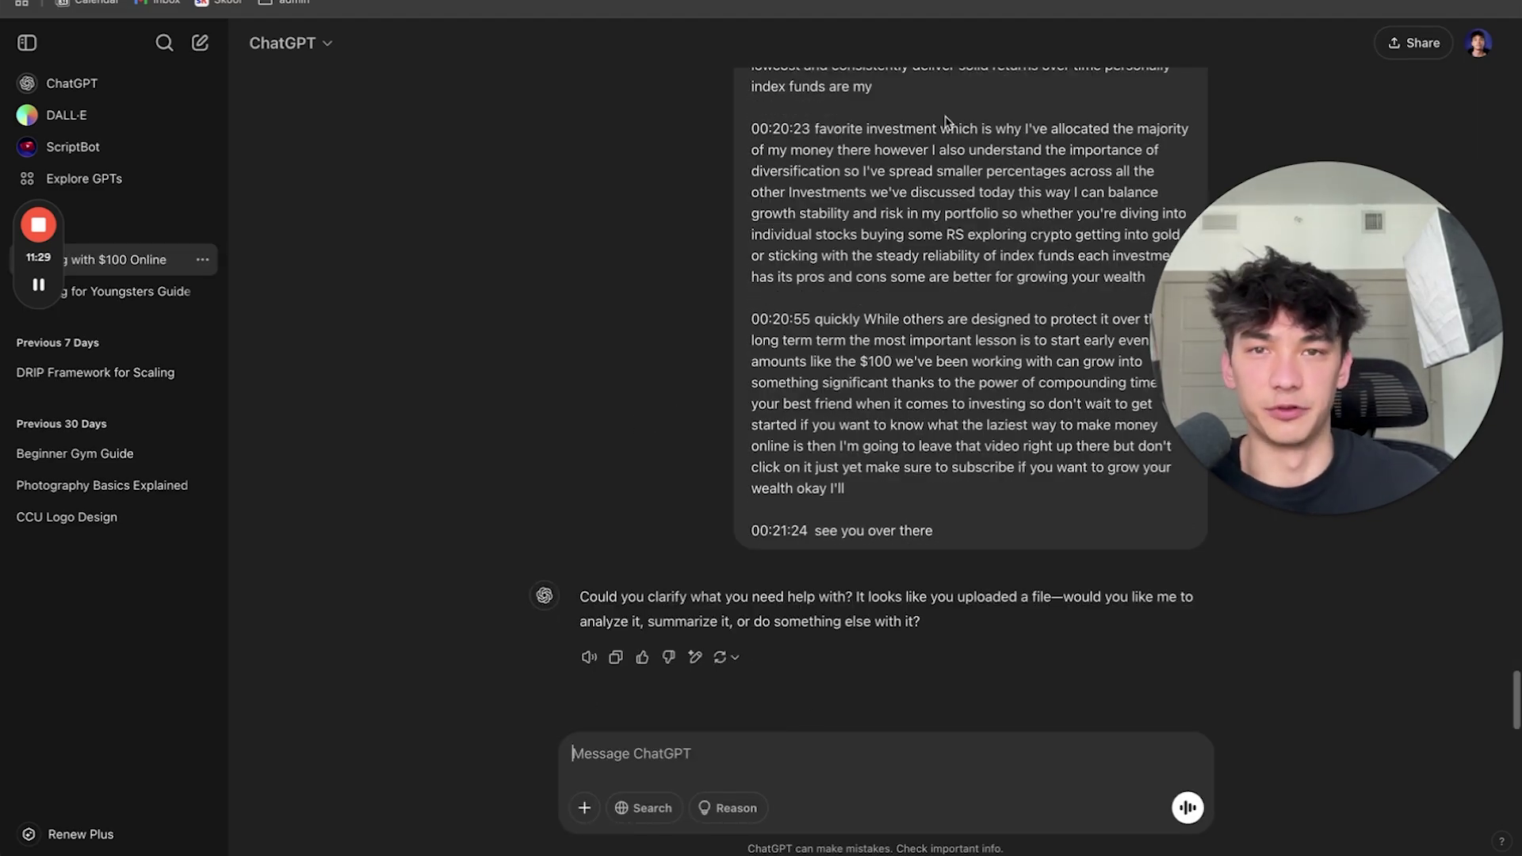
pyautogui.moveTo(884, 129); pyautogui.dragTo(995, 406)
pyautogui.hotkey('ctrl', 'Tab')
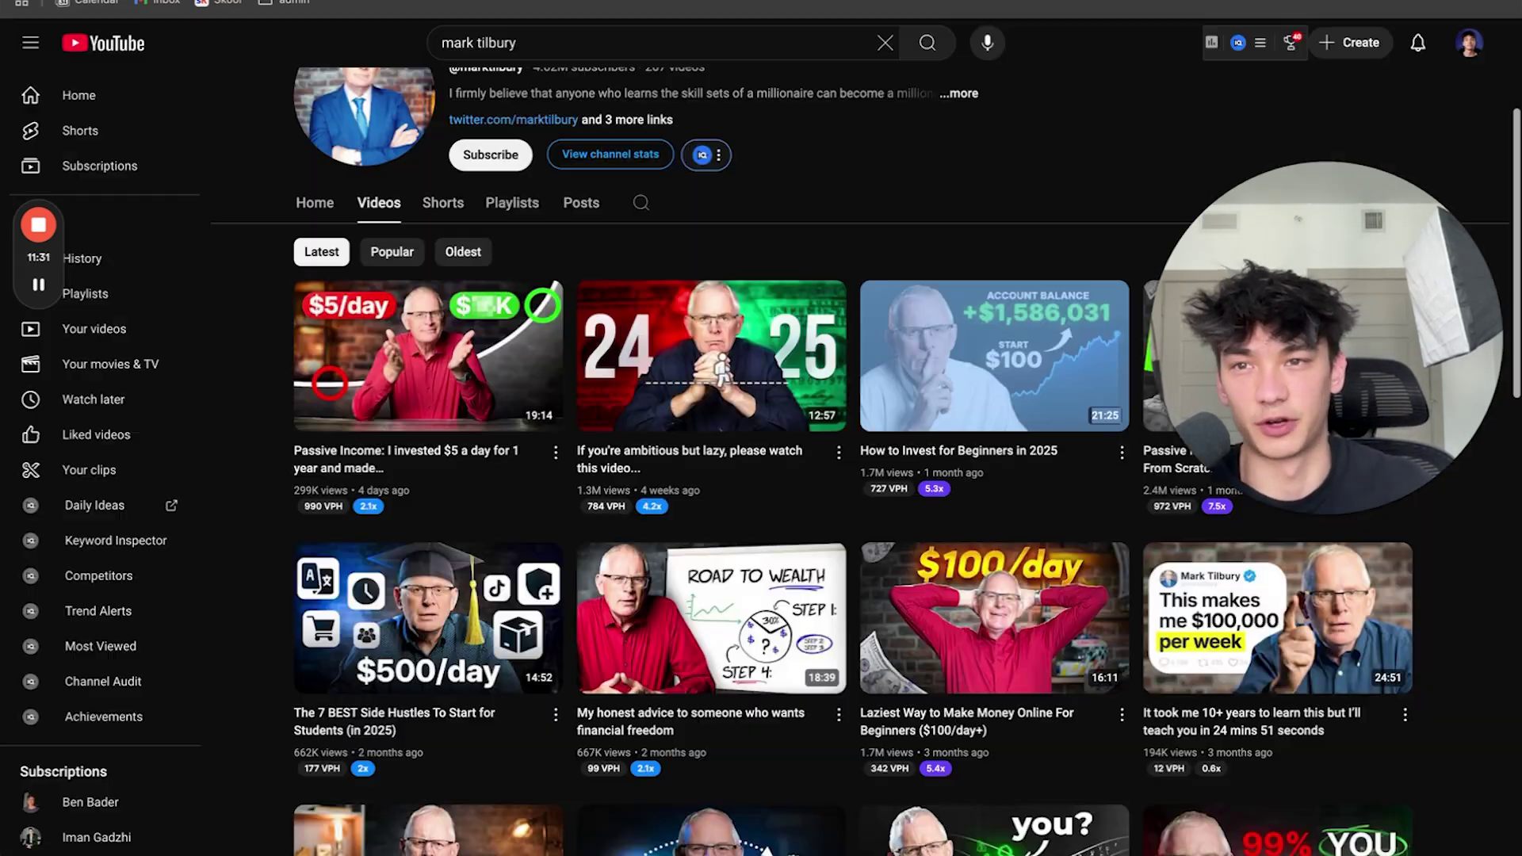
pyautogui.click(279, 3)
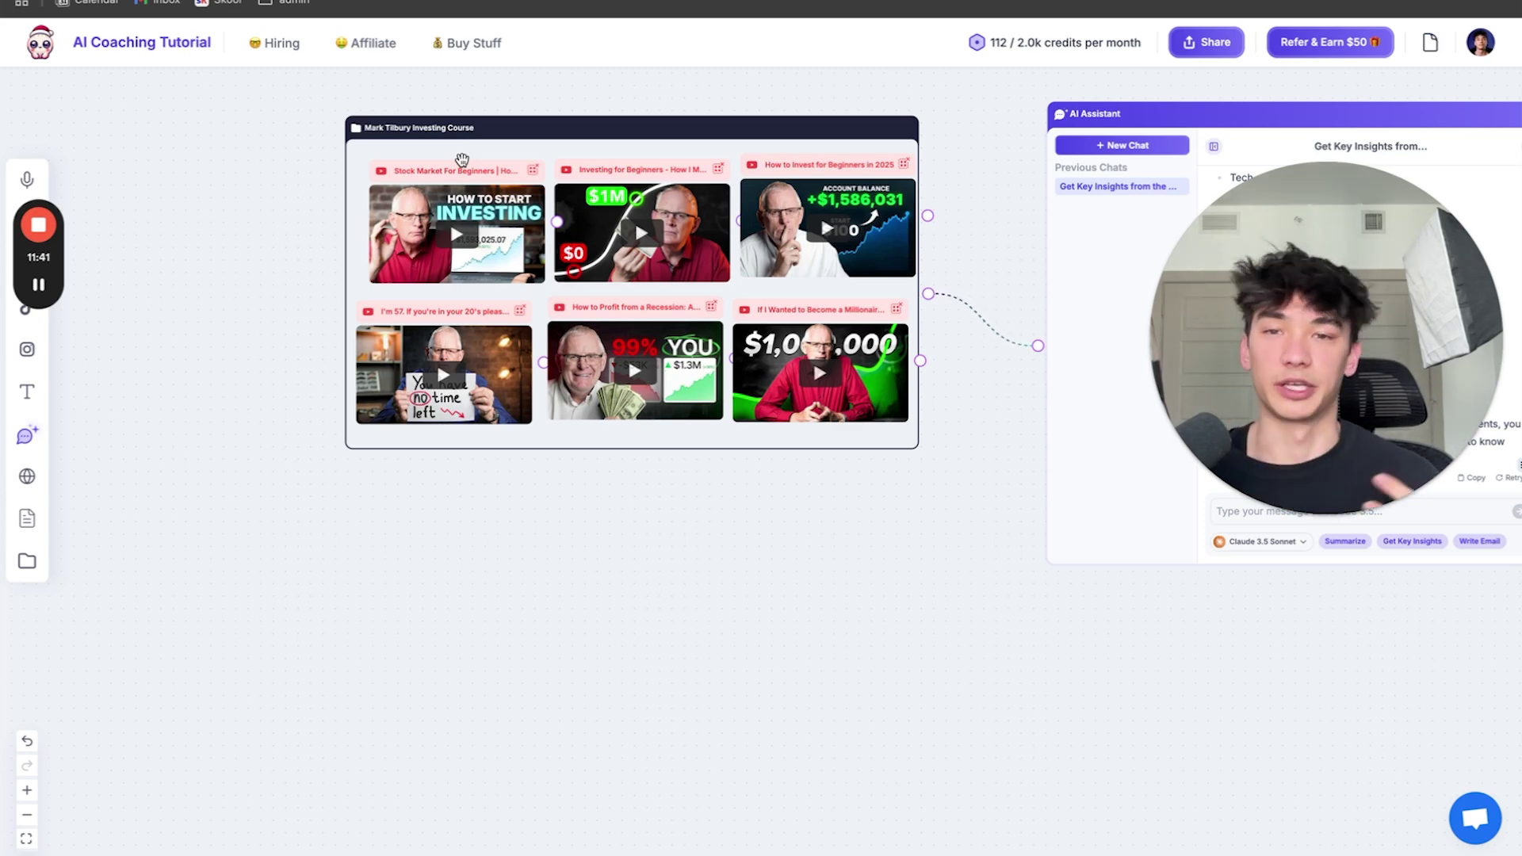
# Pan the board left to bring the Mark Tilbury video group into view
pyautogui.moveTo(944, 641); pyautogui.dragTo(462, 656)
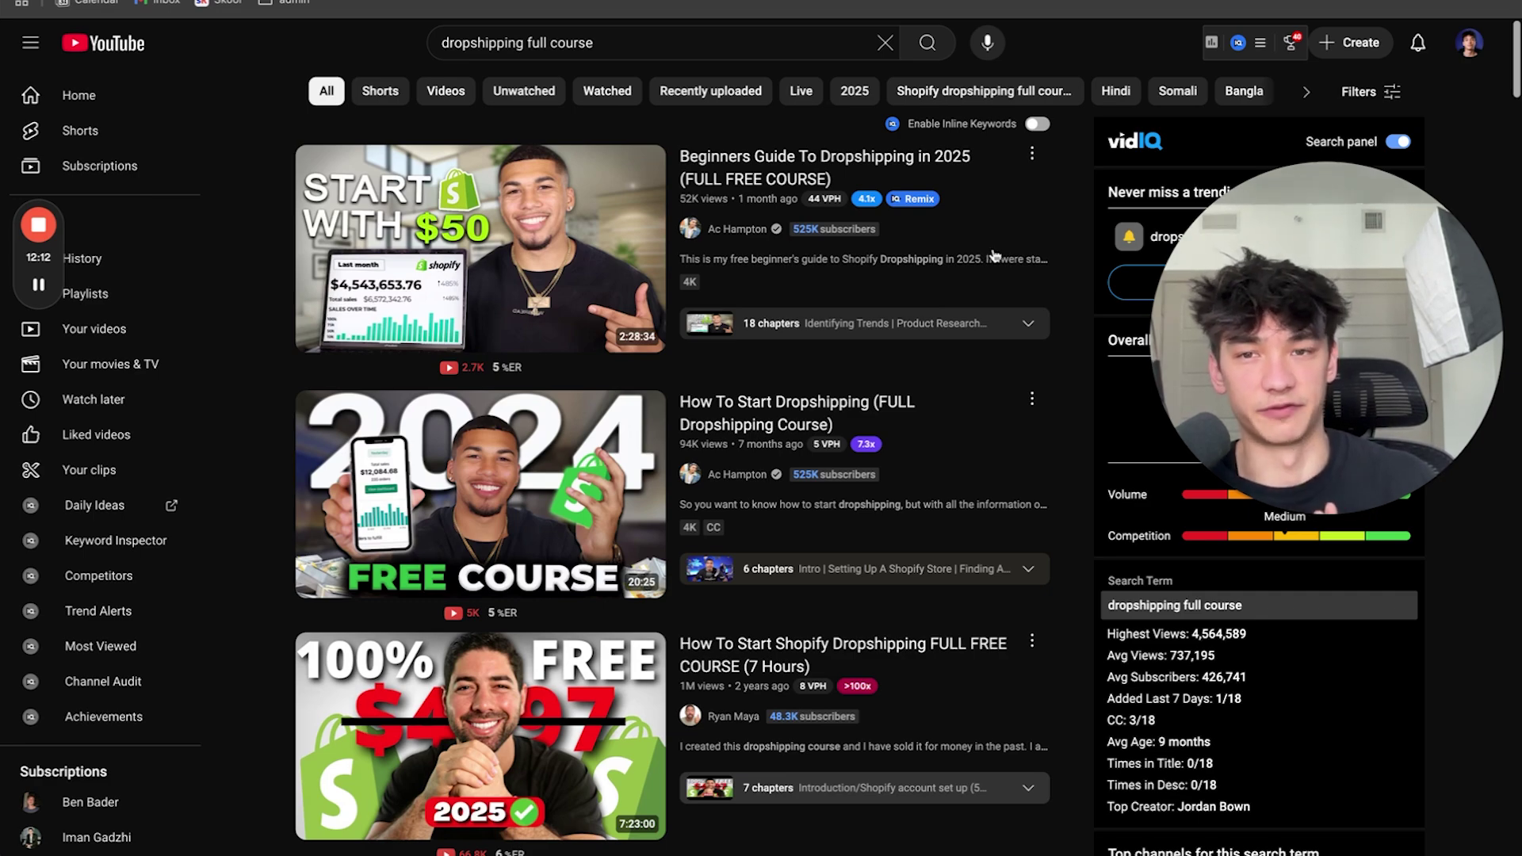
pyautogui.scroll(-4, 994, 254)
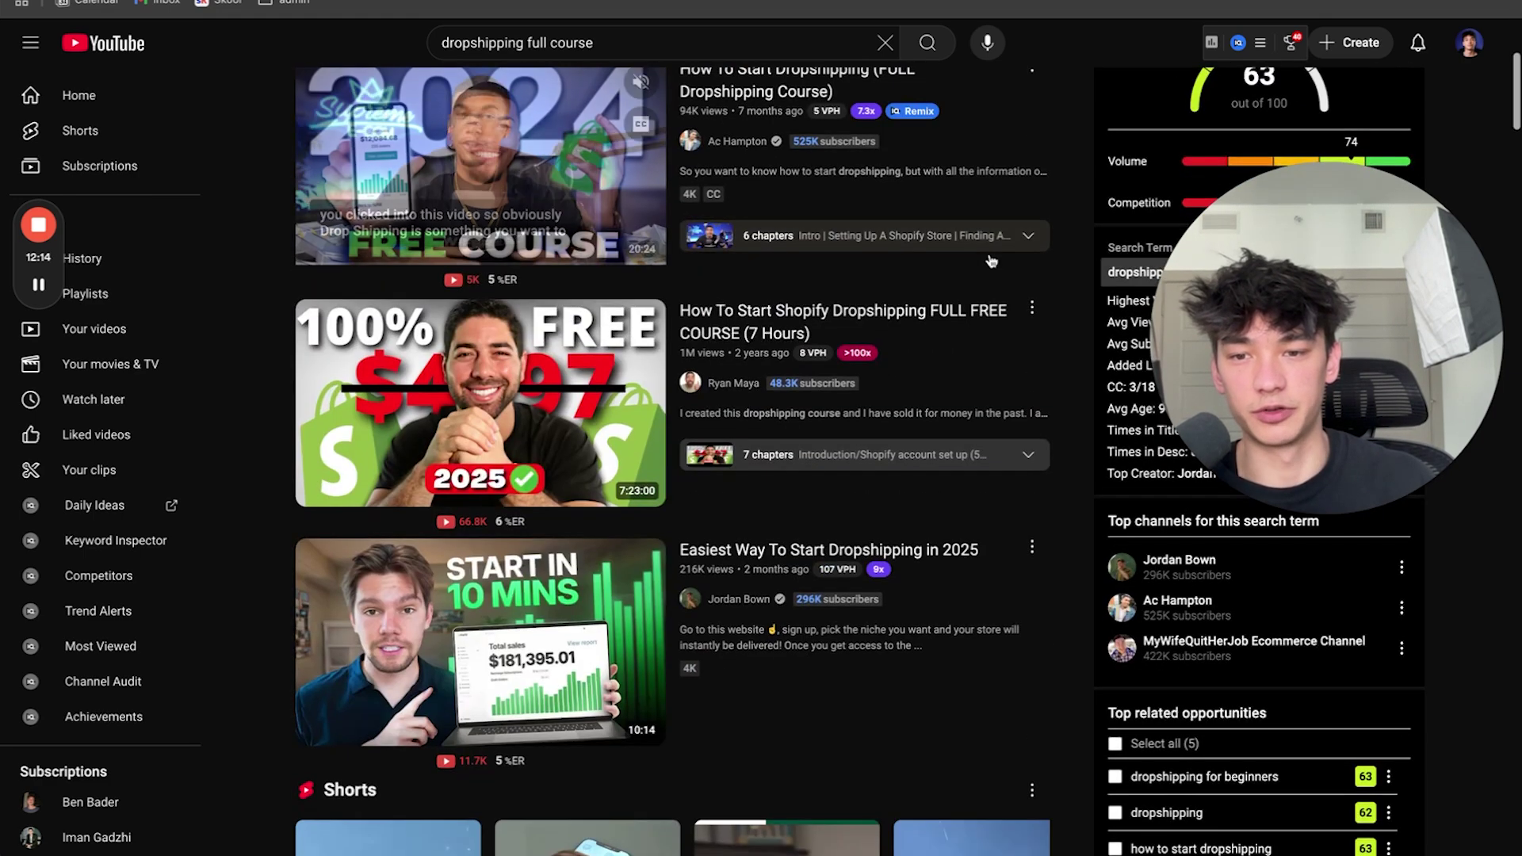
pyautogui.moveTo(581, 362)
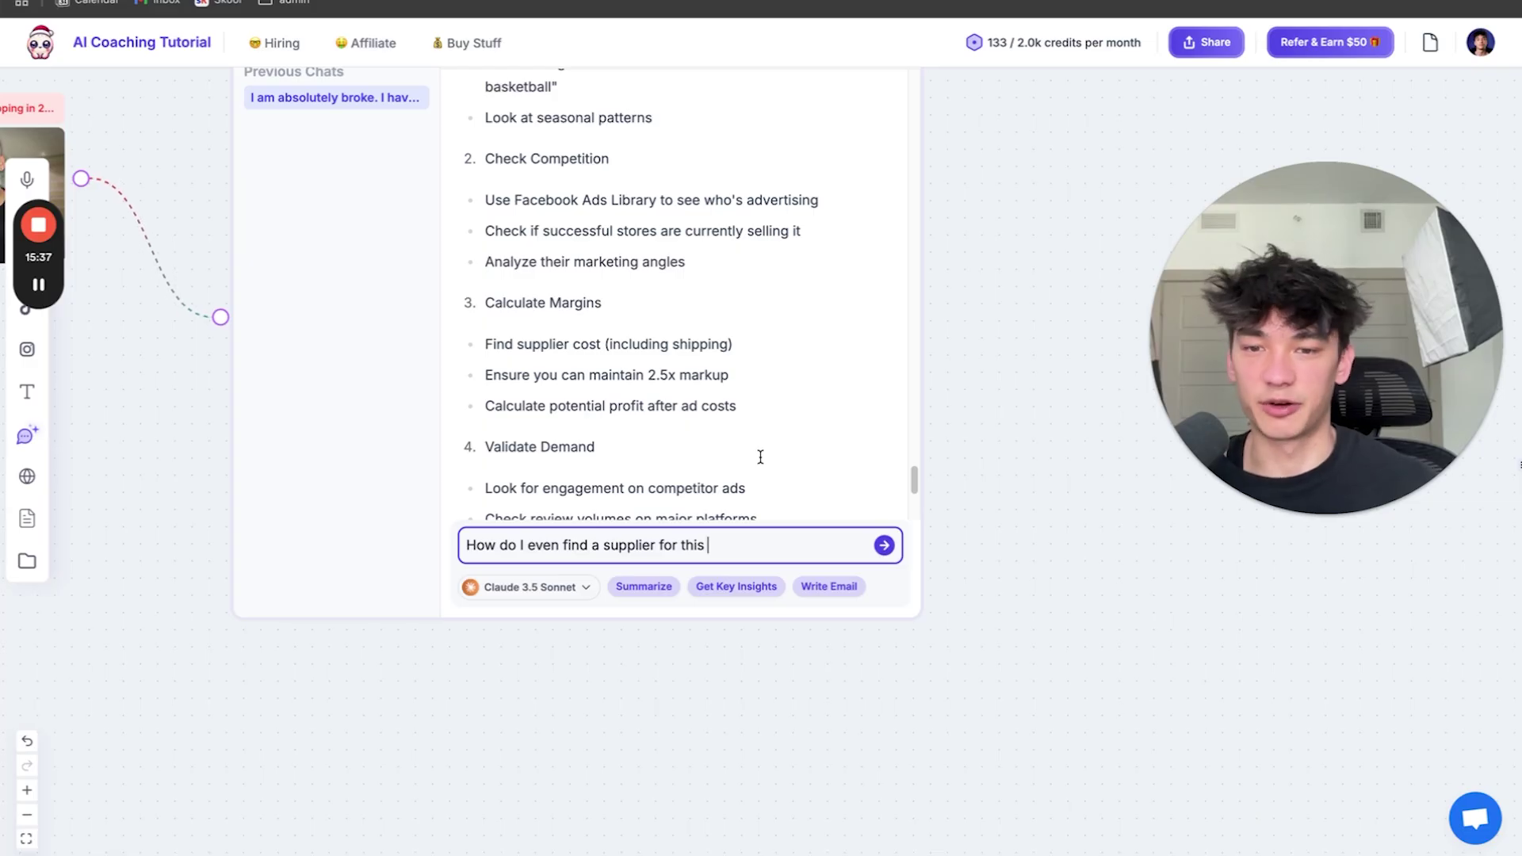
# Send the supplier question and review the AutoDS points: 20+ suppliers, automated fulfillment, fast shipping
pyautogui.write('product?')
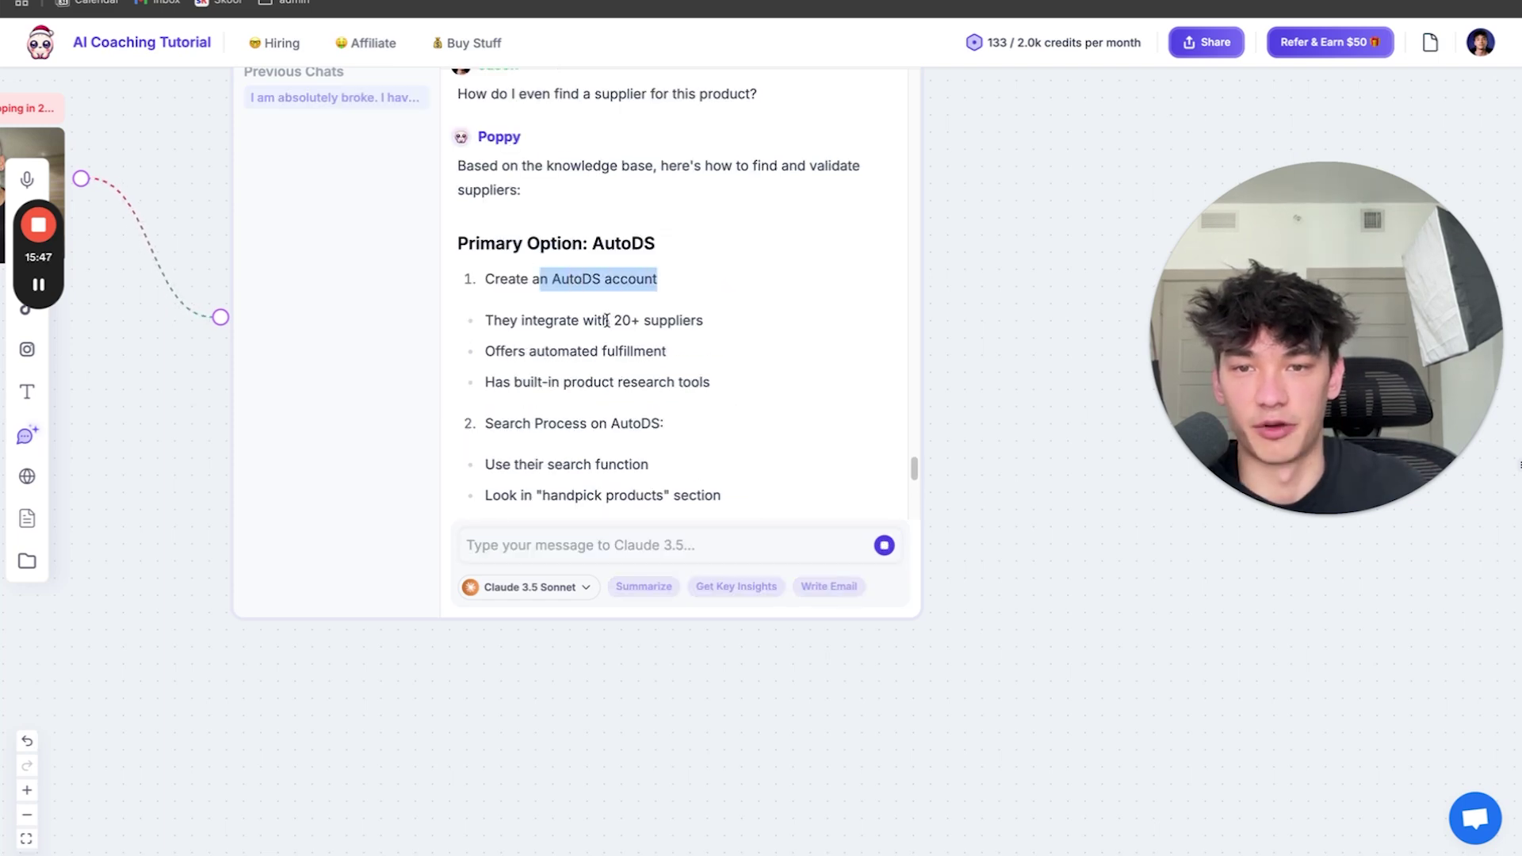
pyautogui.moveTo(607, 320); pyautogui.dragTo(771, 311)
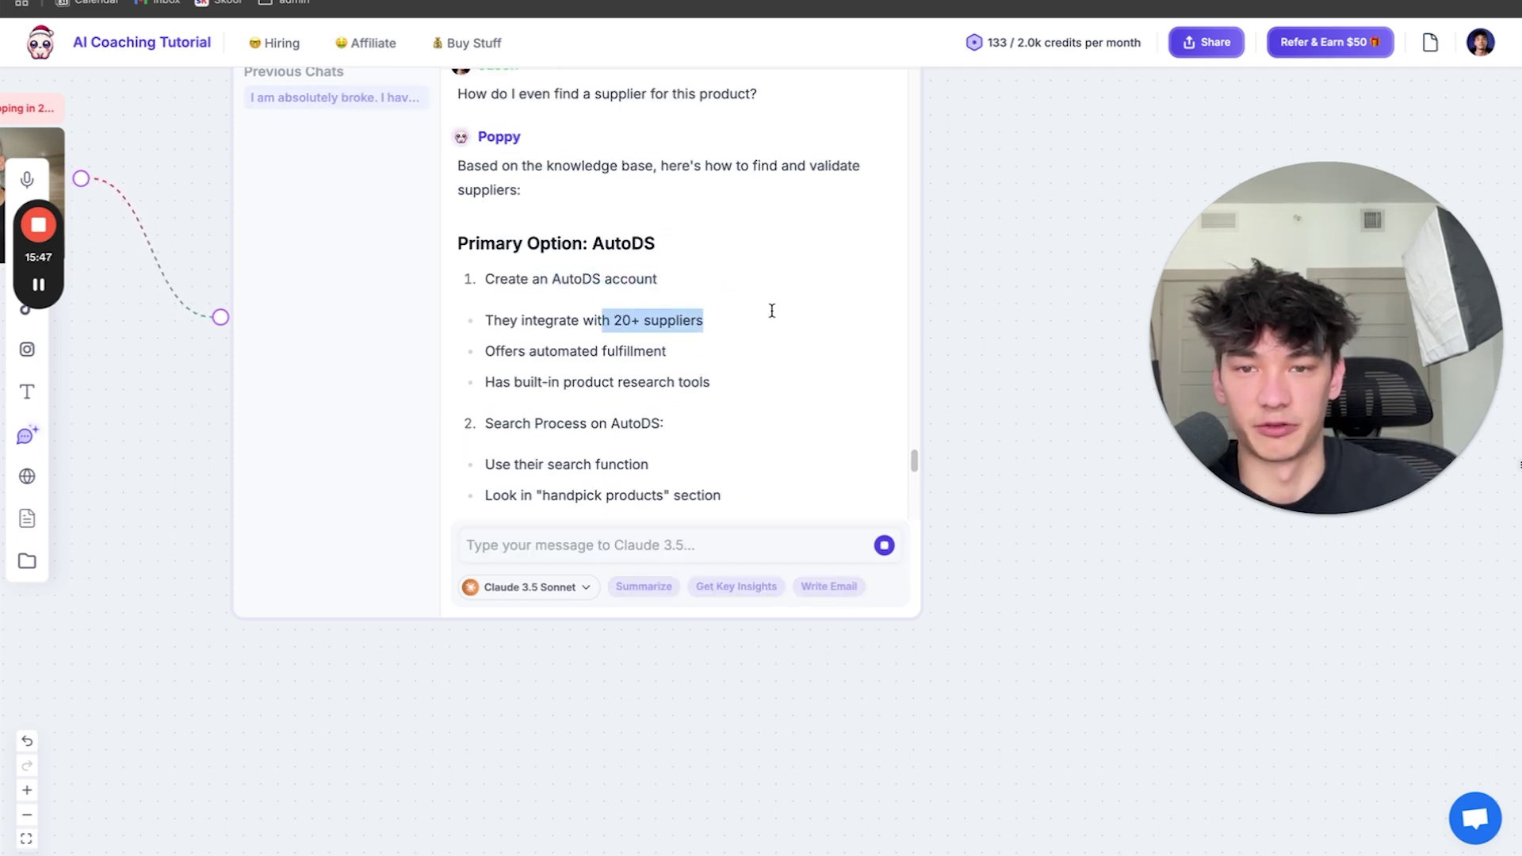
pyautogui.moveTo(520, 351); pyautogui.dragTo(730, 352)
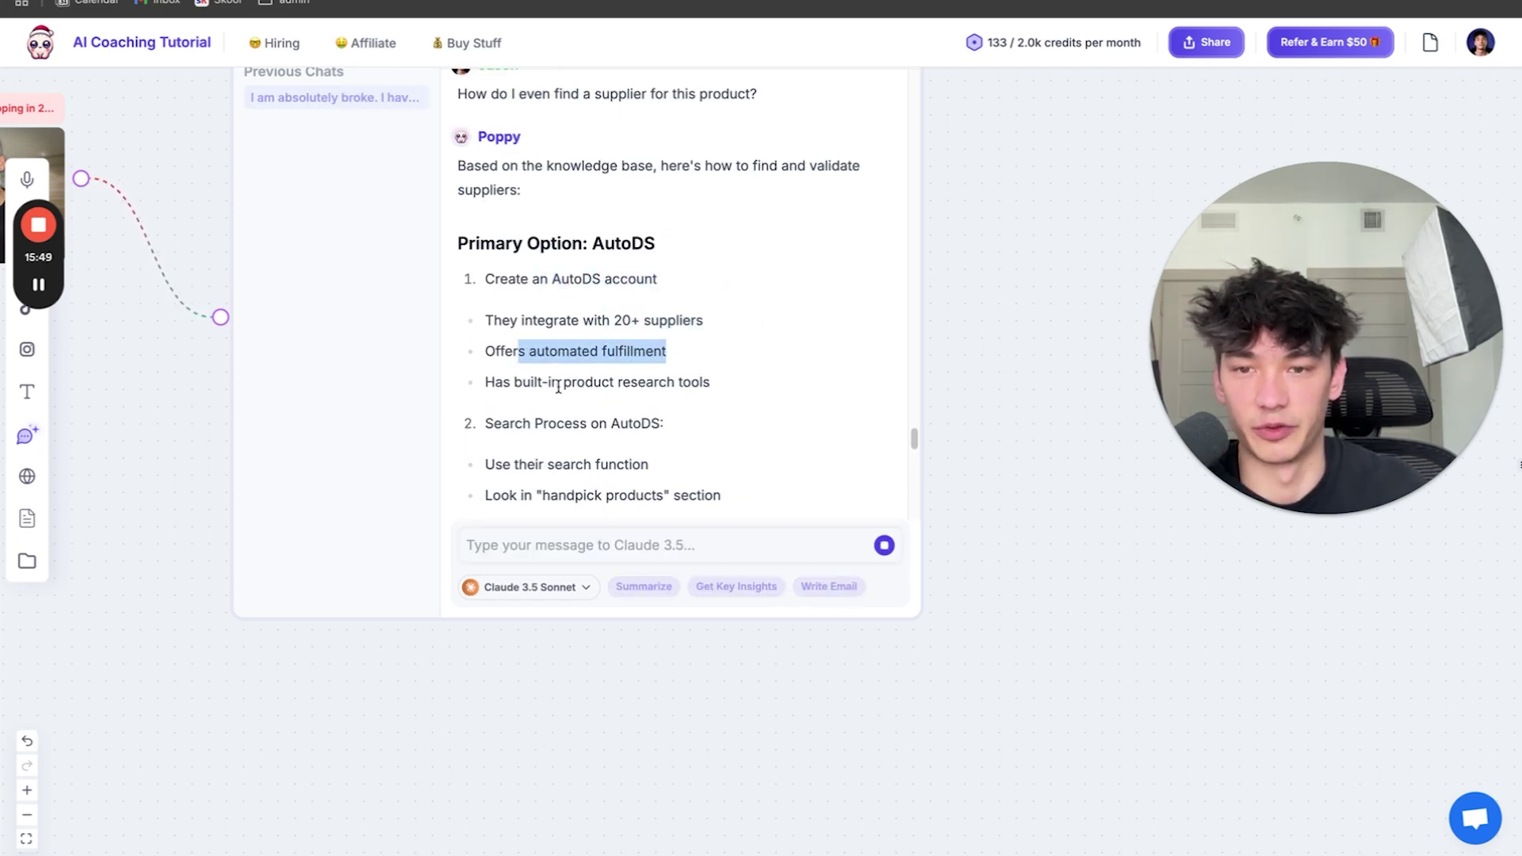
pyautogui.moveTo(514, 408); pyautogui.dragTo(717, 425)
pyautogui.click(553, 446)
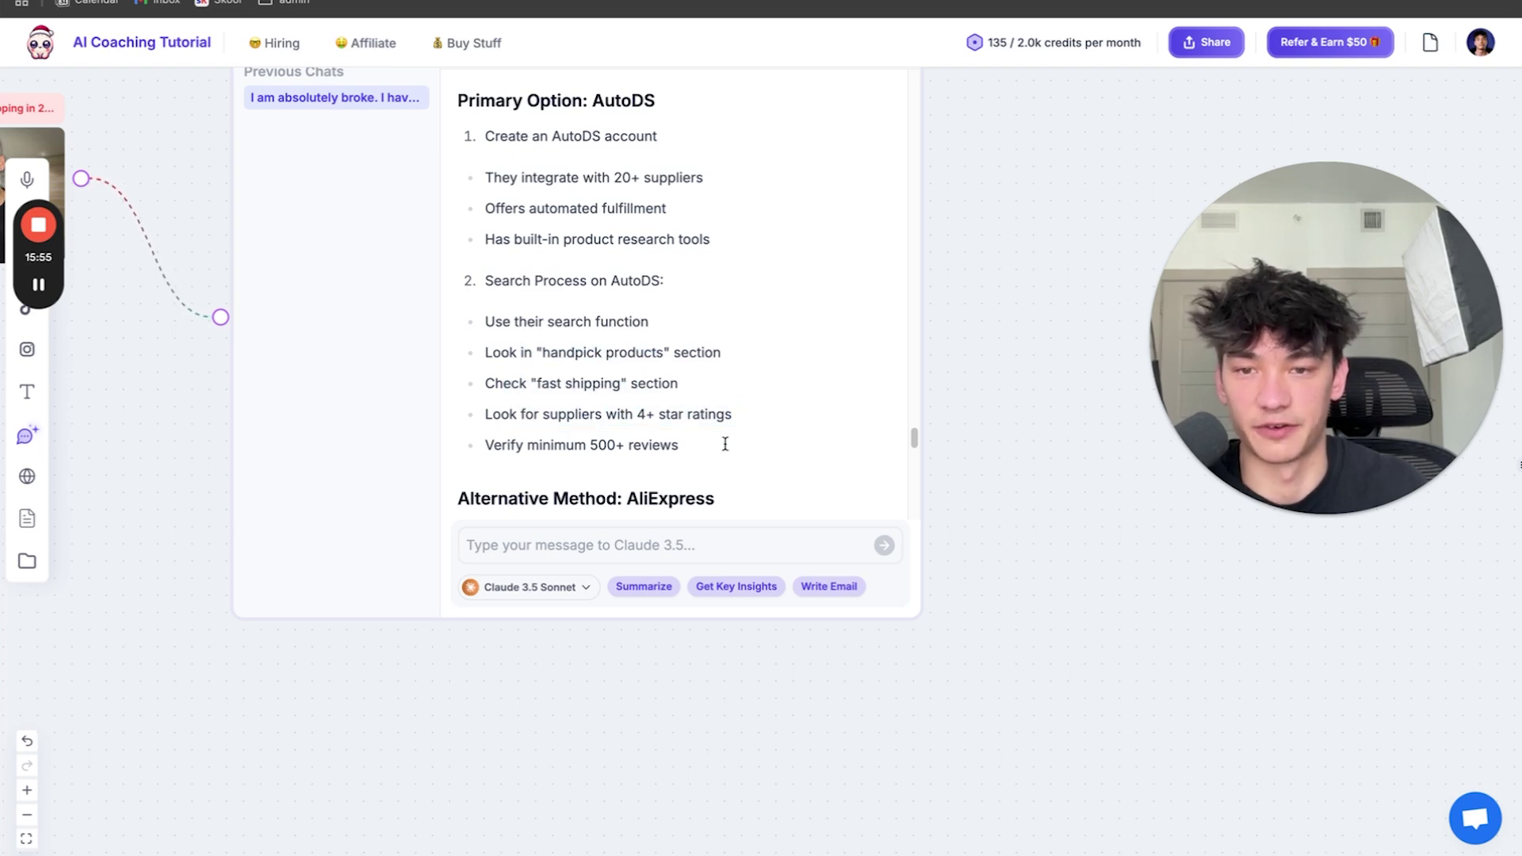
# Review the AliExpress alternative: searching silent basketball, applying filters and checking red flags
pyautogui.scroll(-4, 711, 377)
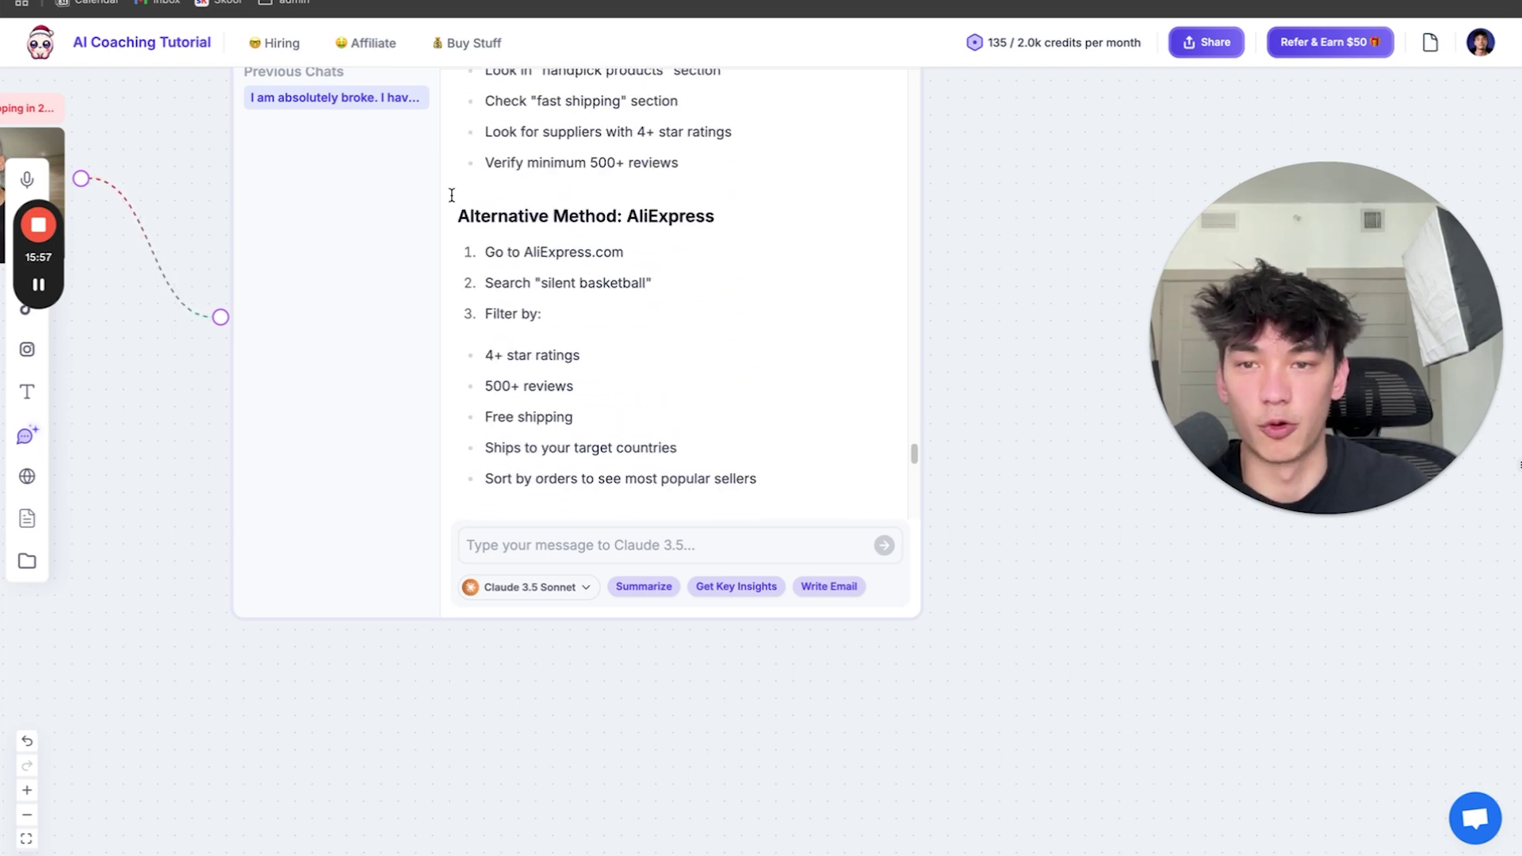
pyautogui.moveTo(525, 215); pyautogui.dragTo(711, 227)
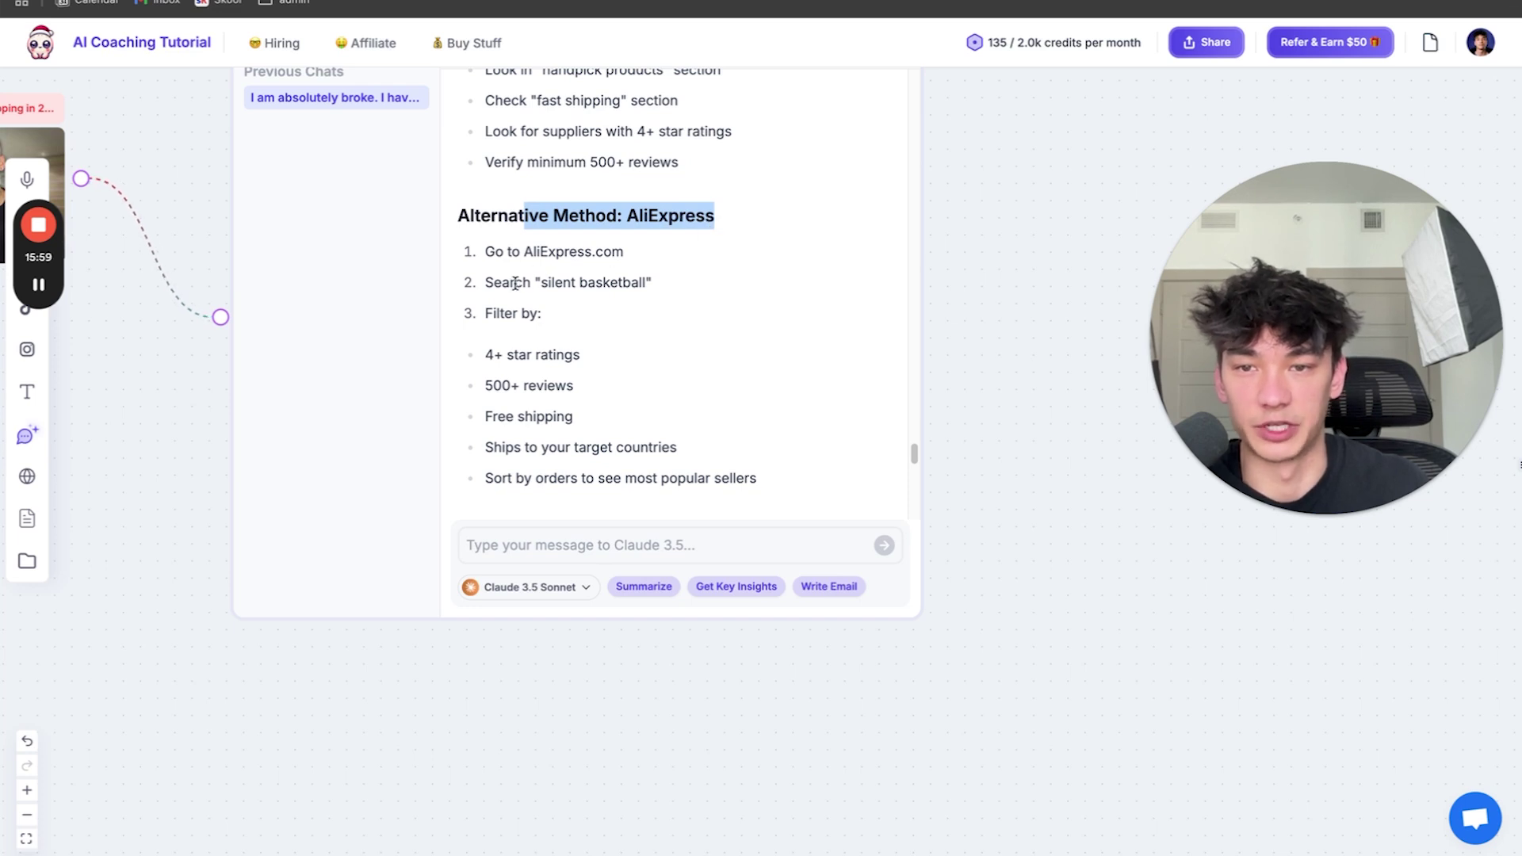
pyautogui.moveTo(515, 283); pyautogui.dragTo(674, 283)
pyautogui.moveTo(487, 354); pyautogui.dragTo(713, 478)
pyautogui.scroll(-3, 731, 356)
pyautogui.click(647, 365)
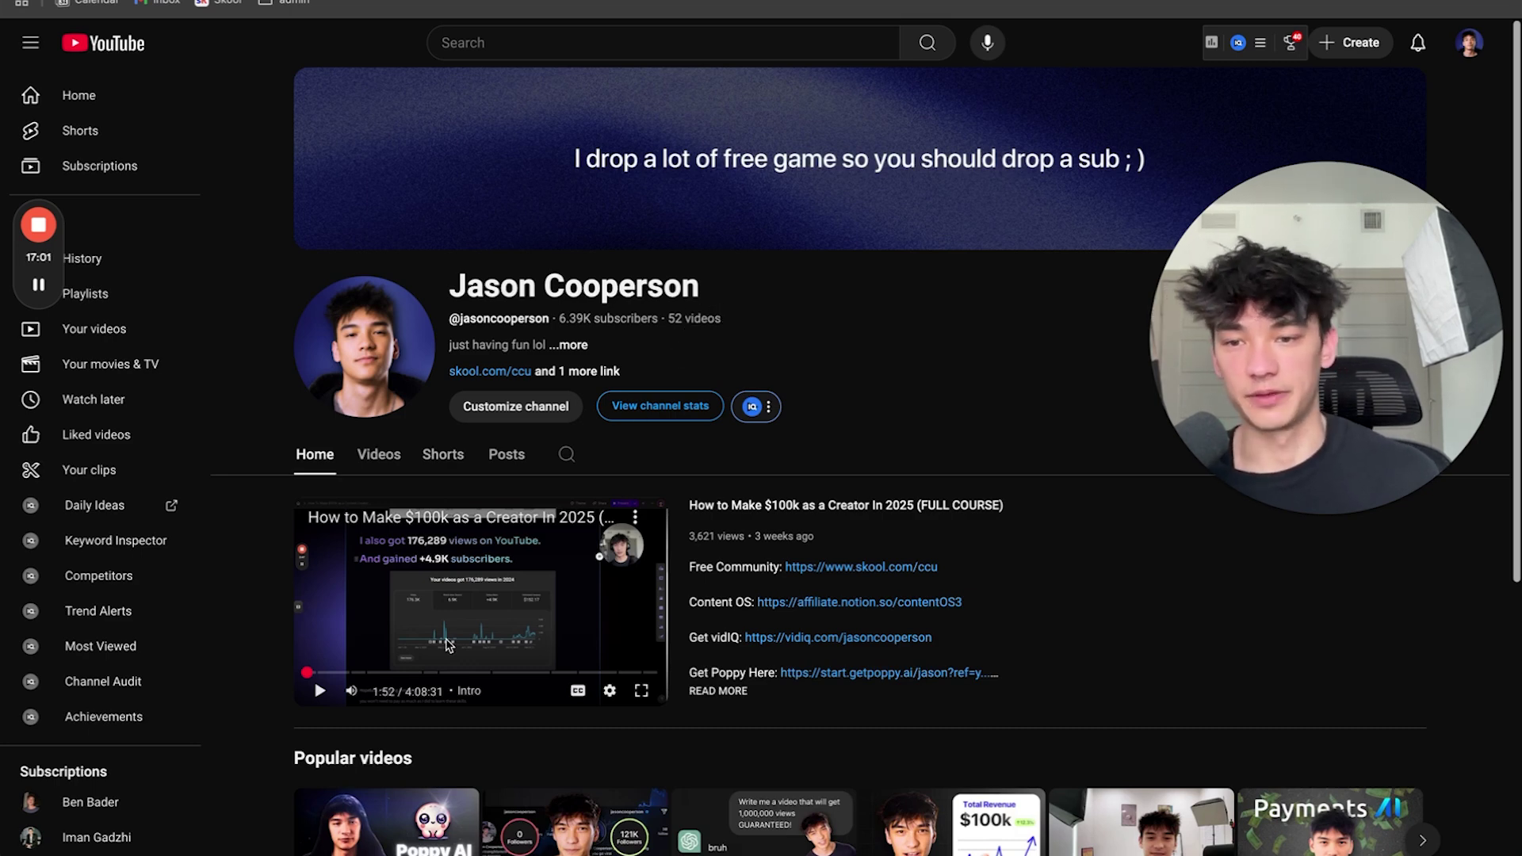
# Copy the YouTube link of the featured $100k creator course video
pyautogui.rightClick(423, 606)
pyautogui.click(508, 670)
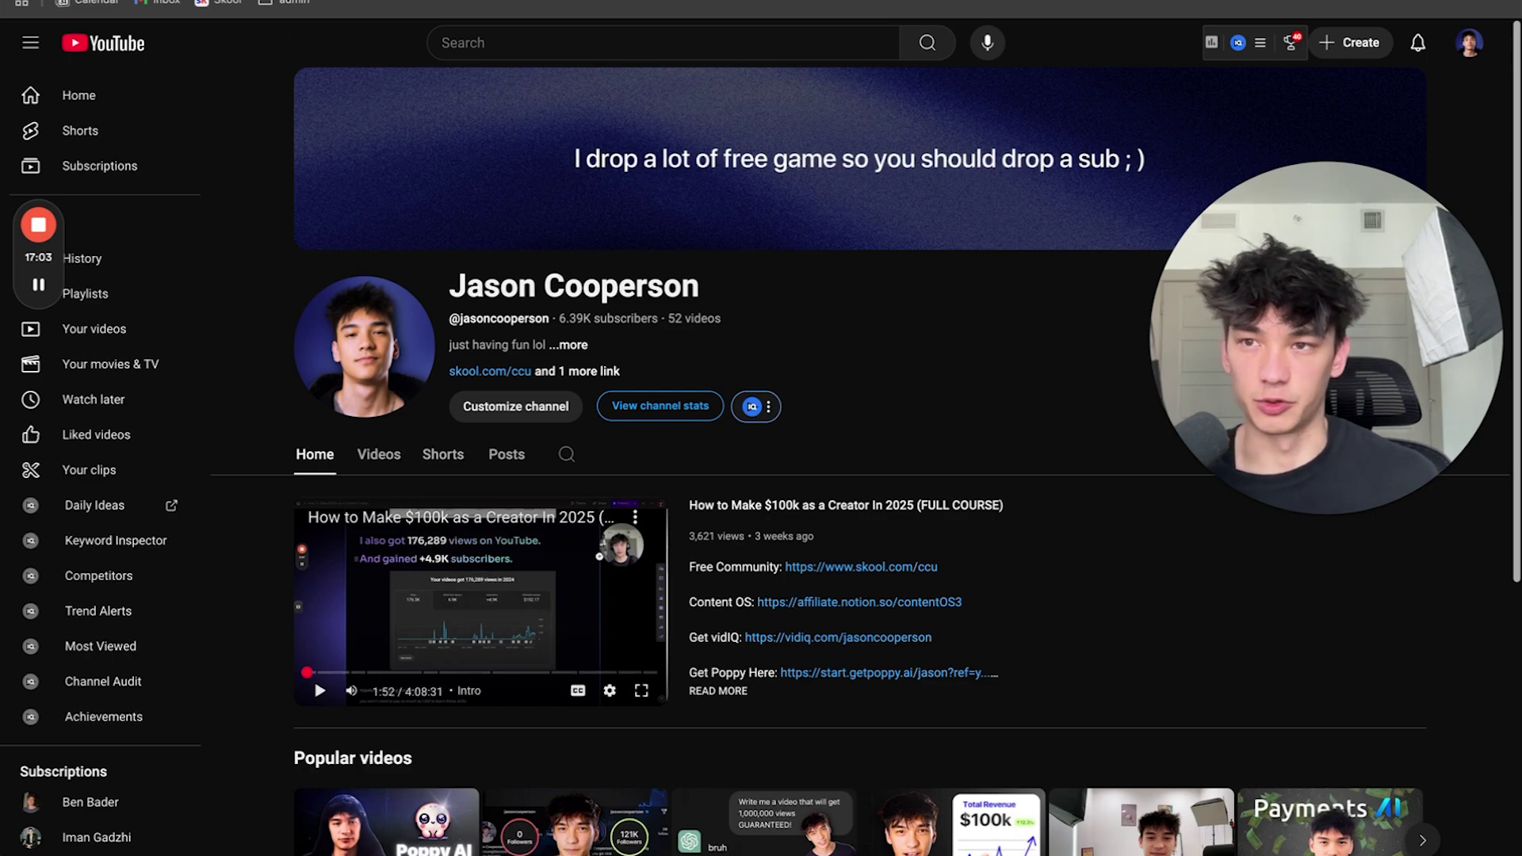
pyautogui.hotkey('ctrl', 'Tab')
# Paste the $100k creator video link onto the board below the first video
pyautogui.moveTo(408, 466); pyautogui.dragTo(513, 91)
pyautogui.hotkey('ctrl', 'v')
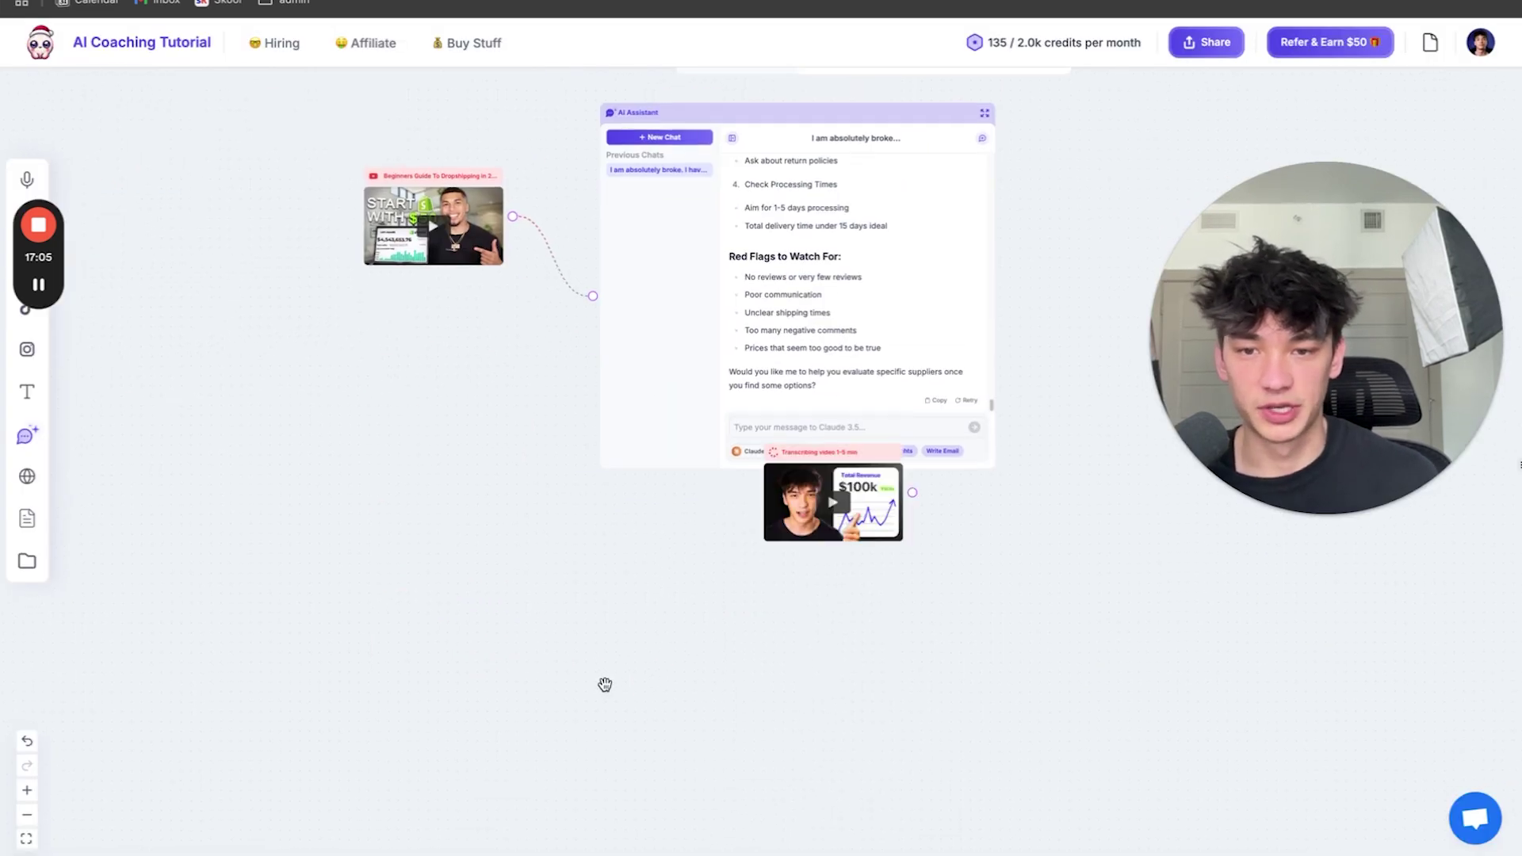
pyautogui.moveTo(836, 495); pyautogui.dragTo(436, 529)
pyautogui.scroll(-5, 436, 528)
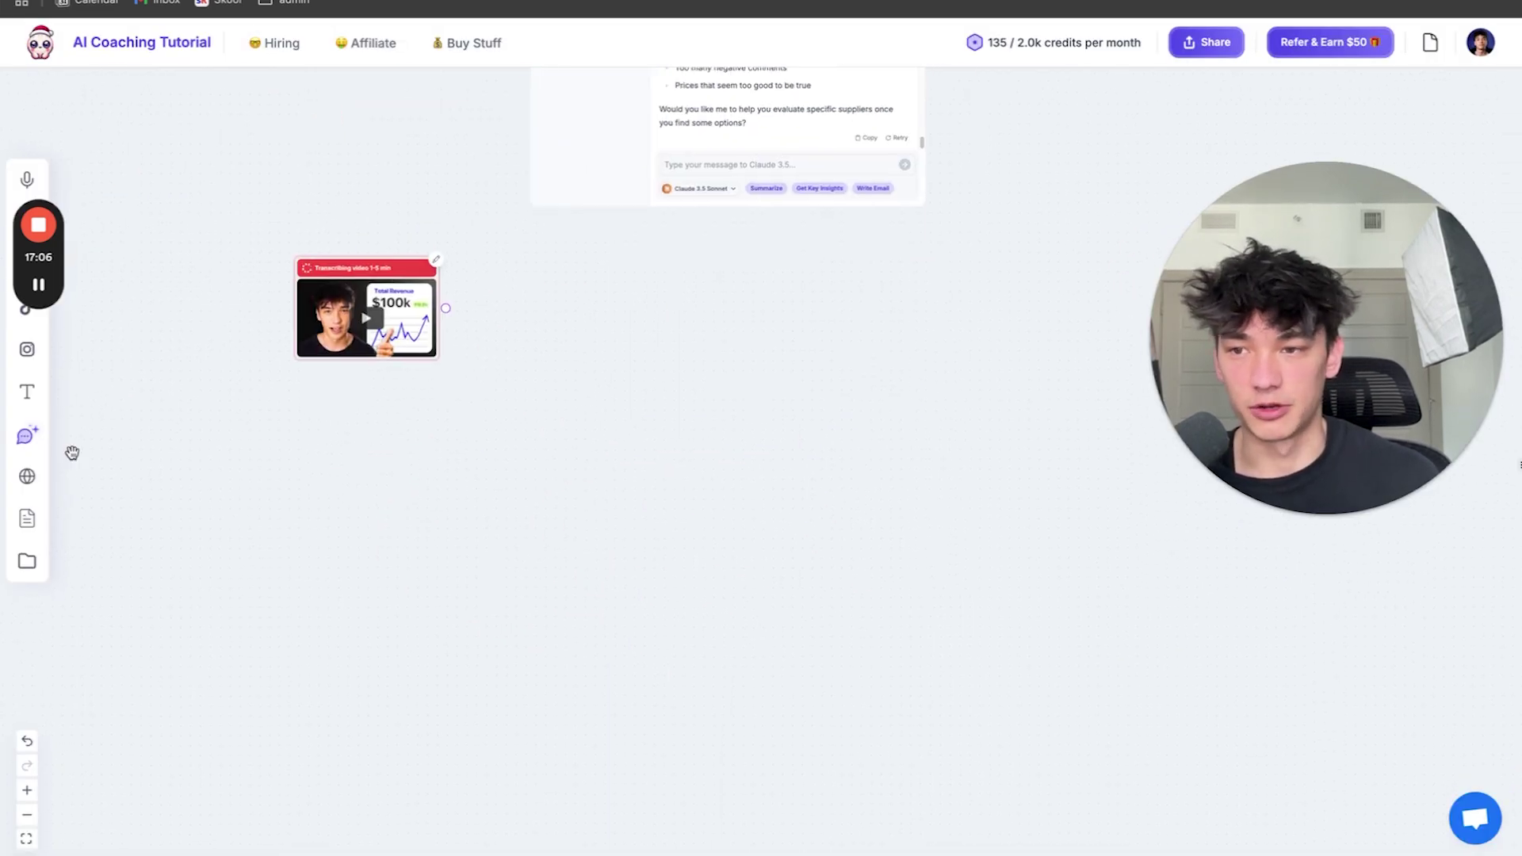
# Add a new AI chat linked to that video and type 'Hey I'm having trouble coming up with content ideas.'
pyautogui.moveTo(27, 436); pyautogui.dragTo(639, 213)
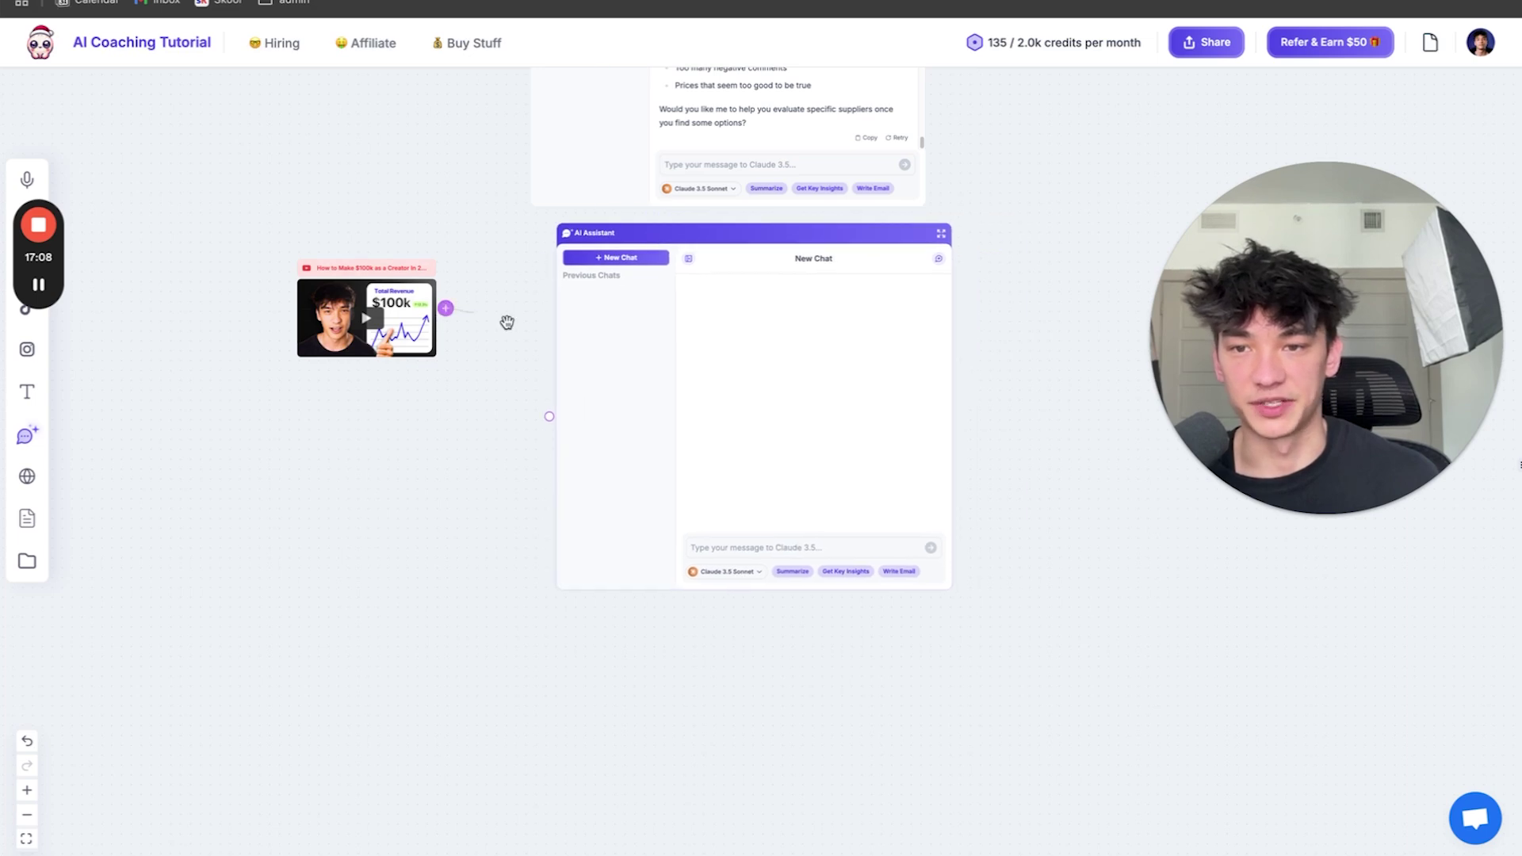
pyautogui.moveTo(508, 322); pyautogui.dragTo(550, 416)
pyautogui.moveTo(447, 573); pyautogui.dragTo(309, 579)
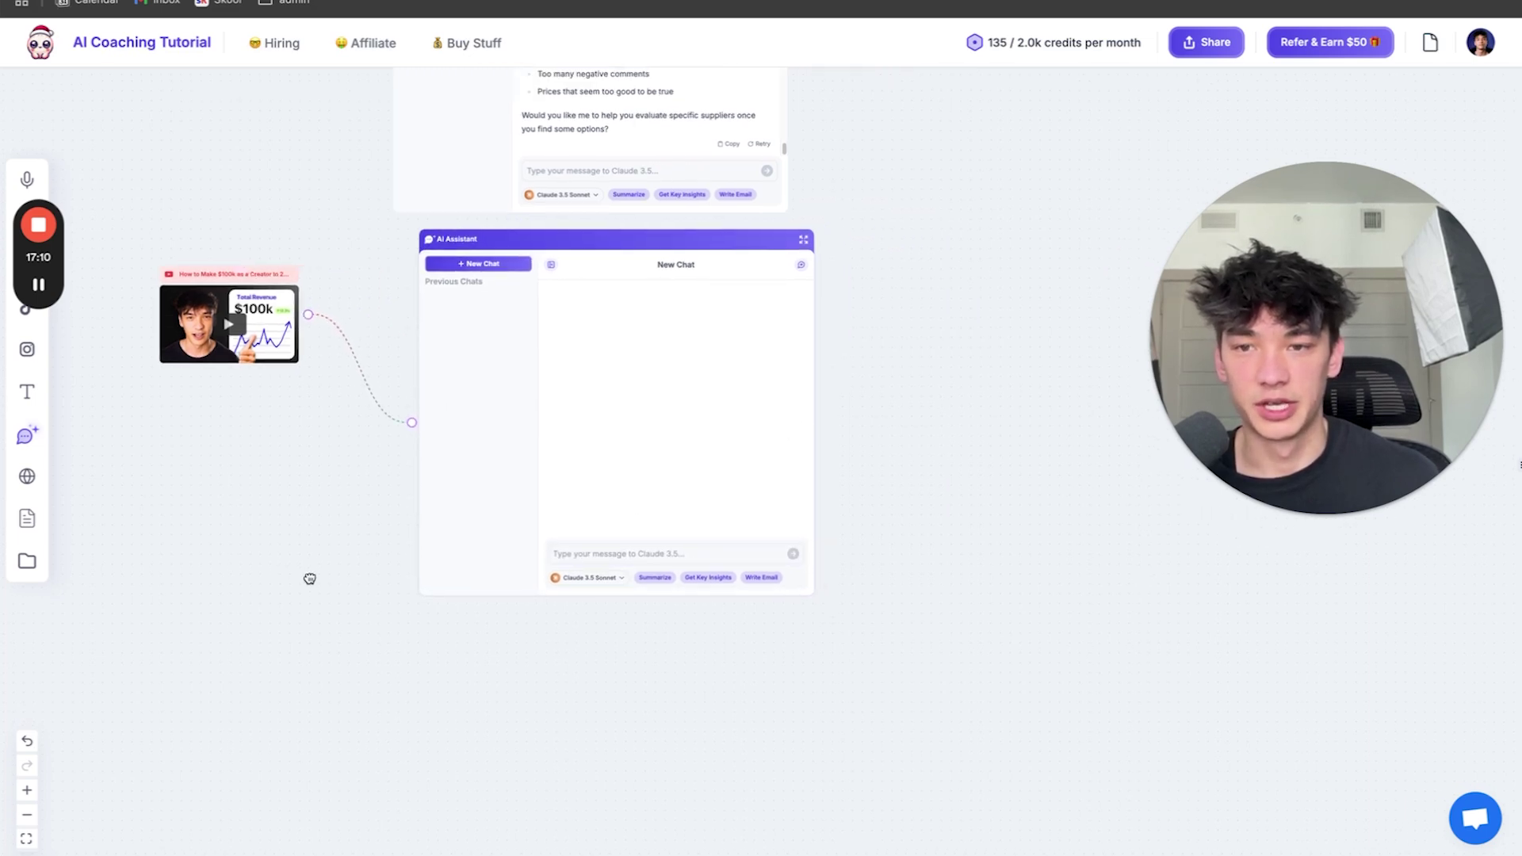
pyautogui.scroll(5, 310, 579)
pyautogui.click(864, 532)
pyautogui.write('Hey ')
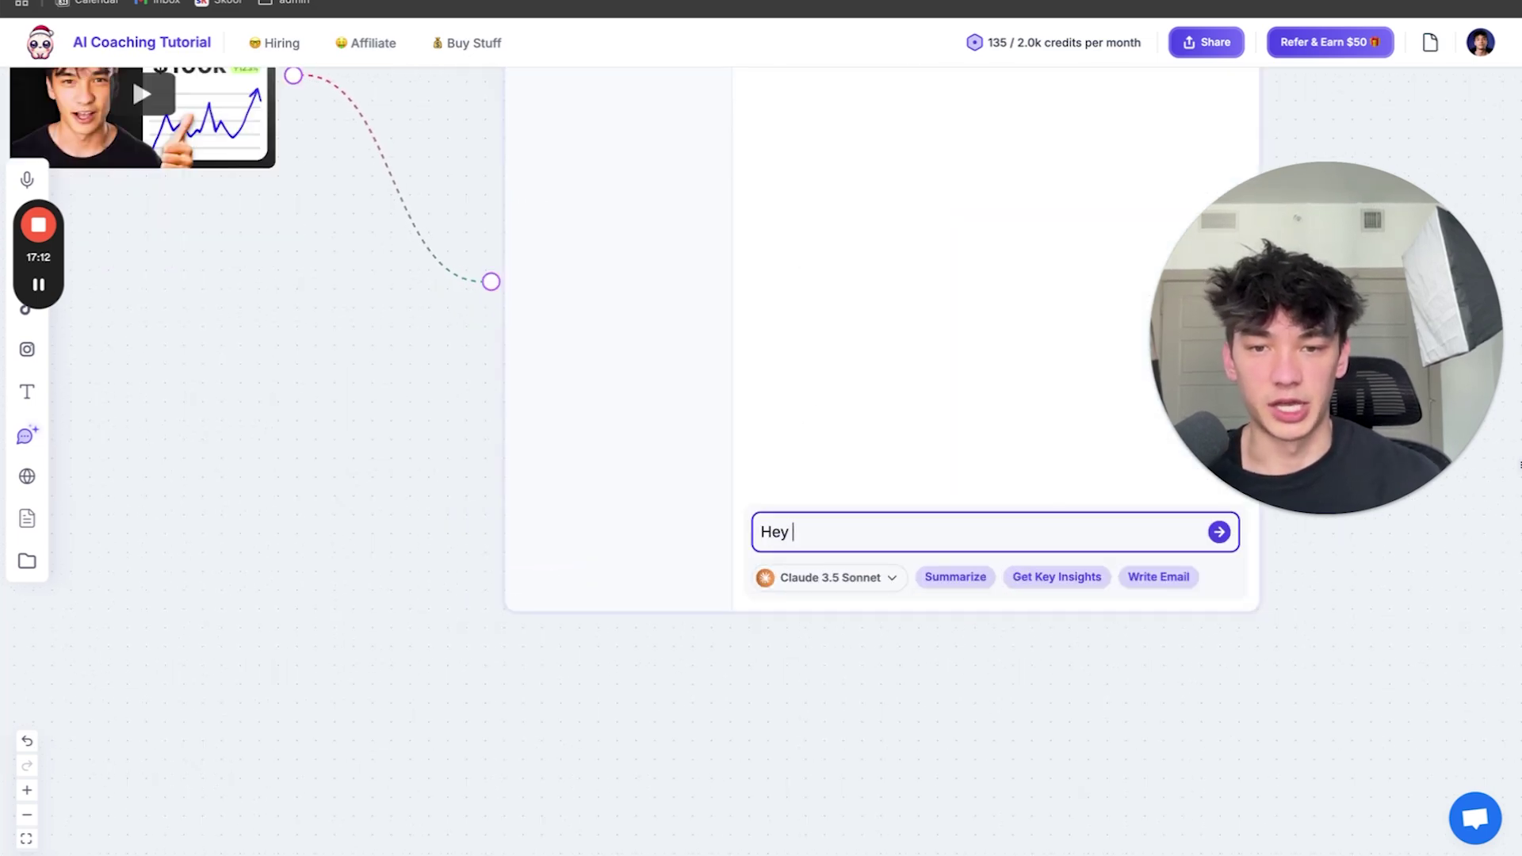
pyautogui.write("I'm having trou")
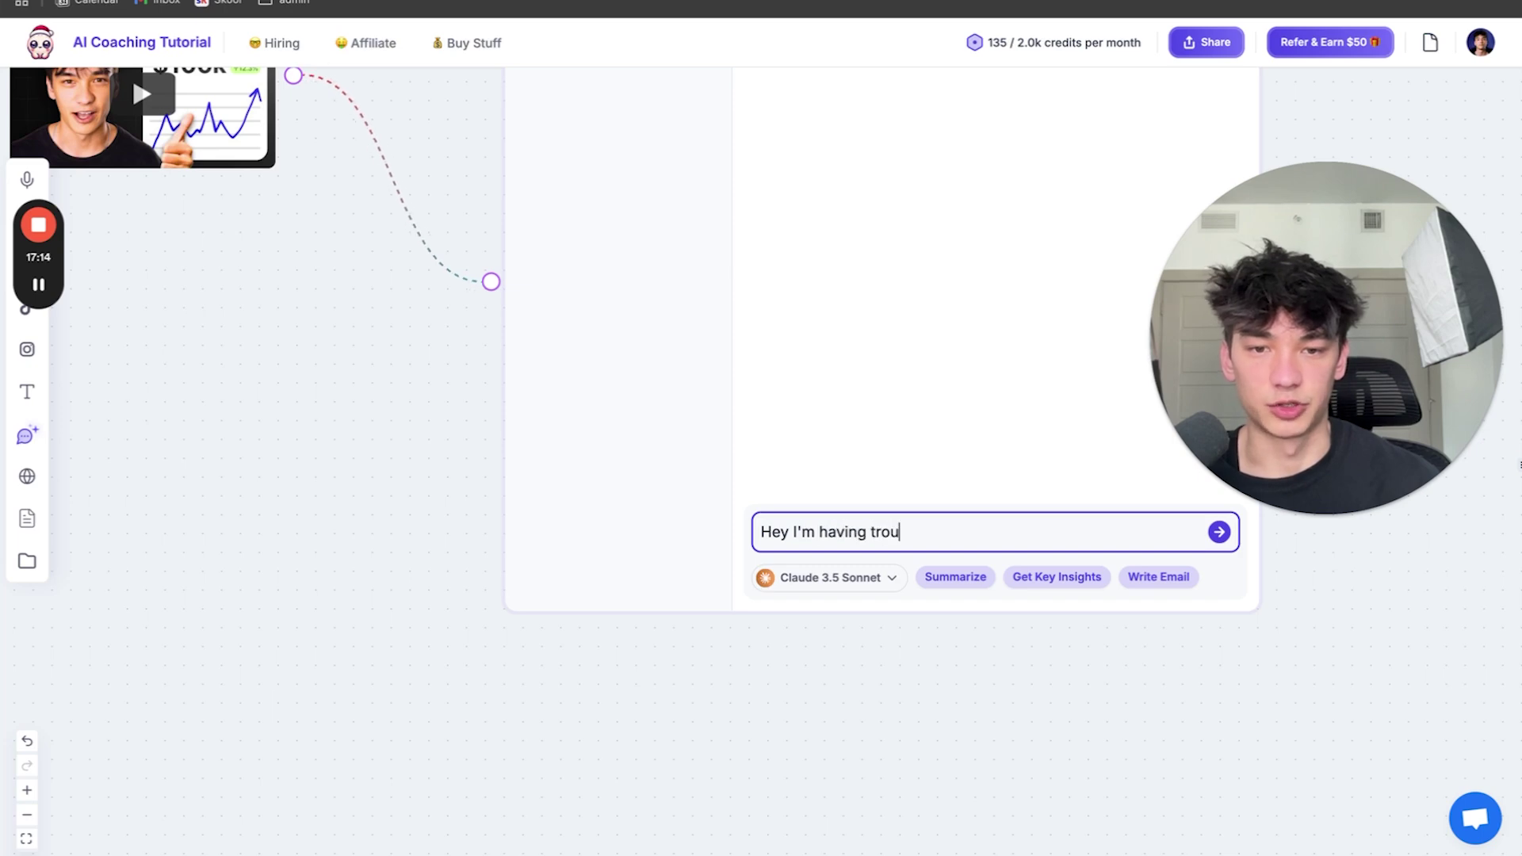
pyautogui.write('ble coming up w')
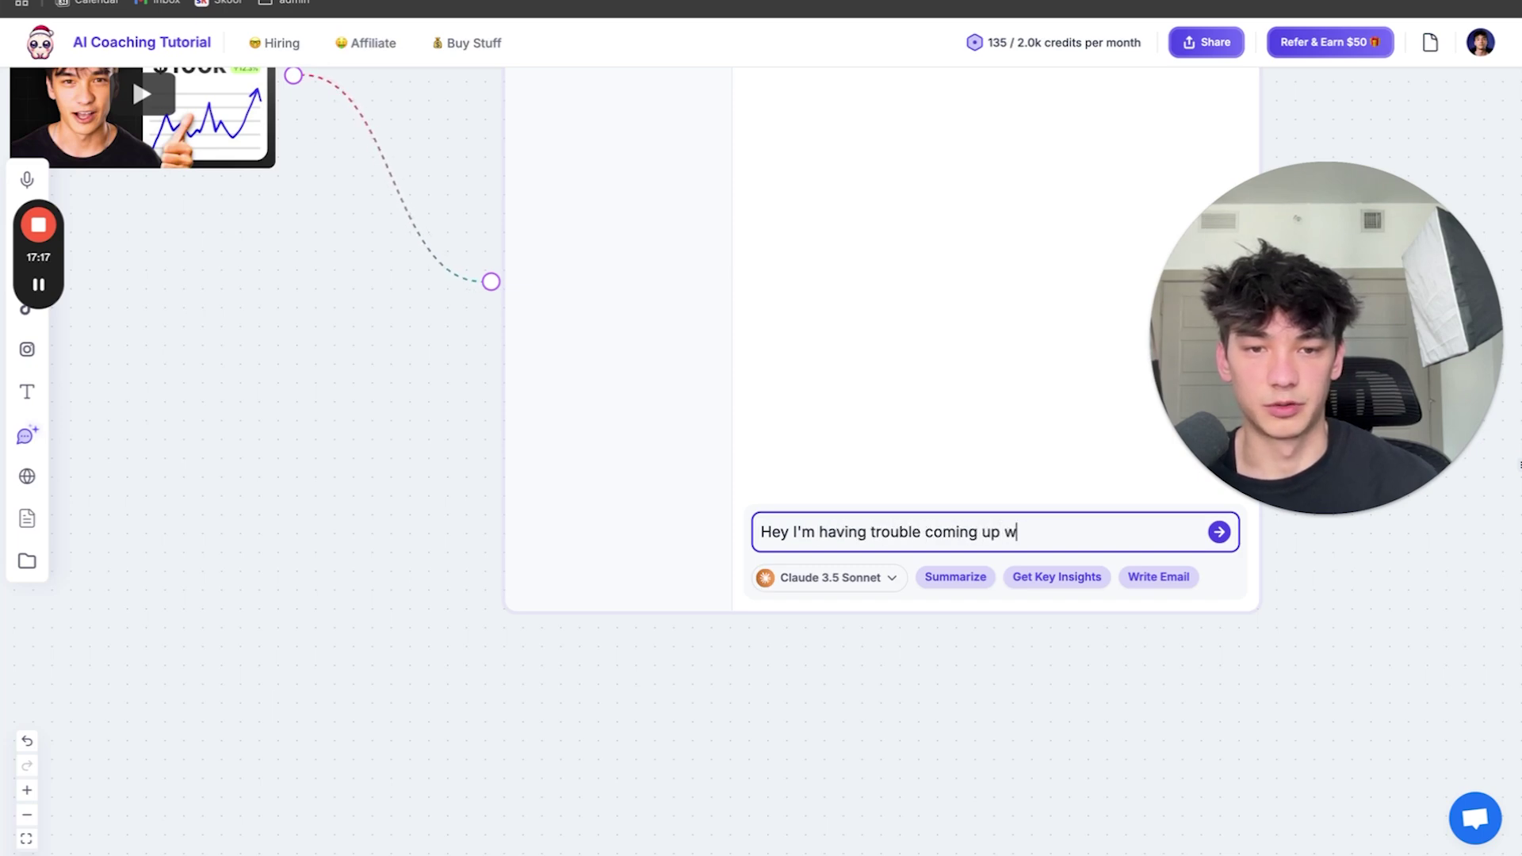
pyautogui.write('ith content ideas')
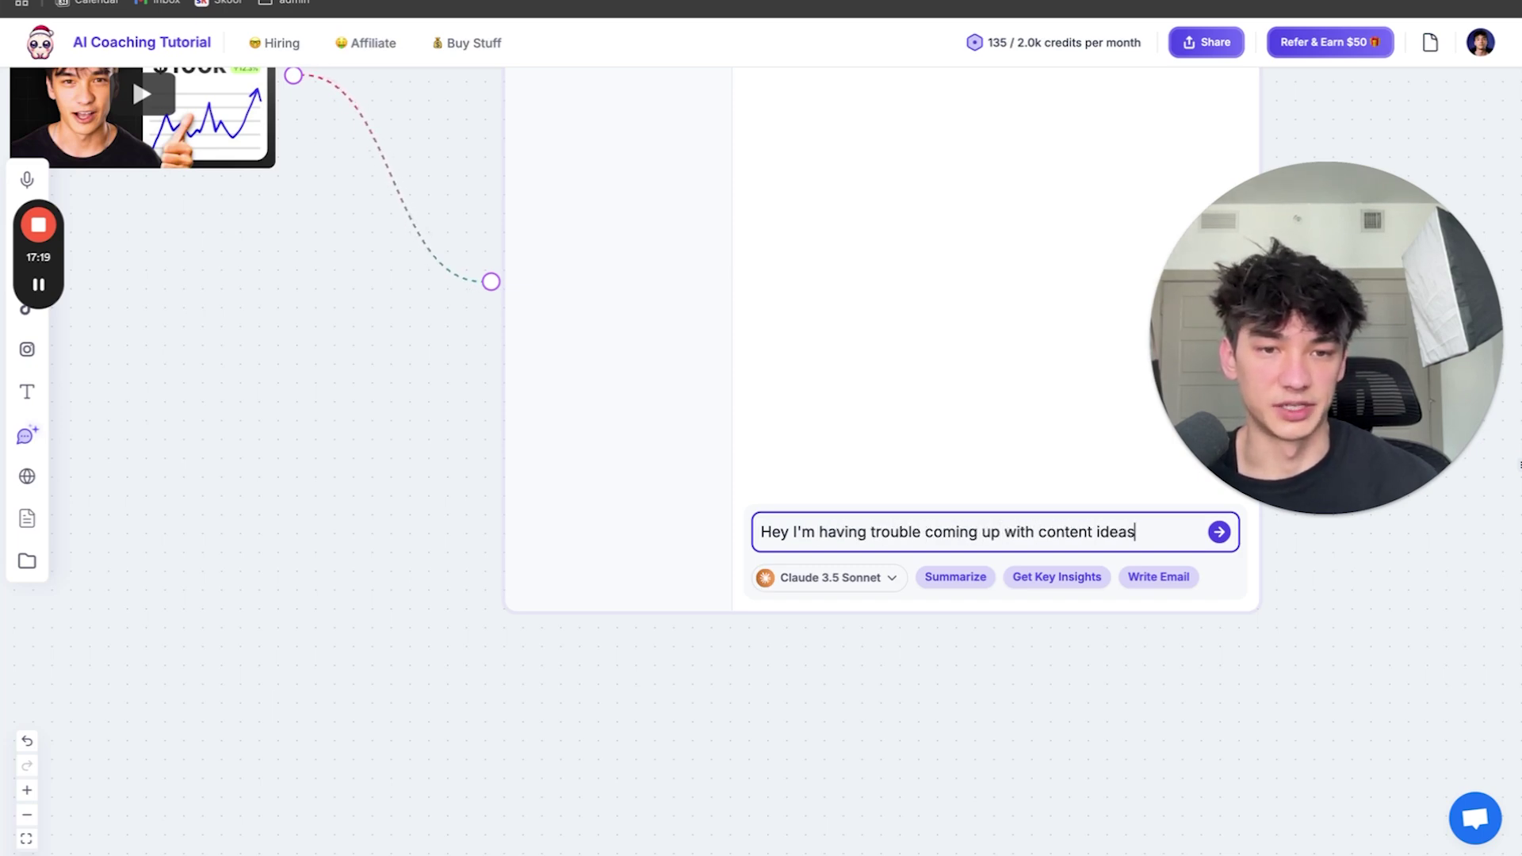
pyautogui.write('. What should I d')
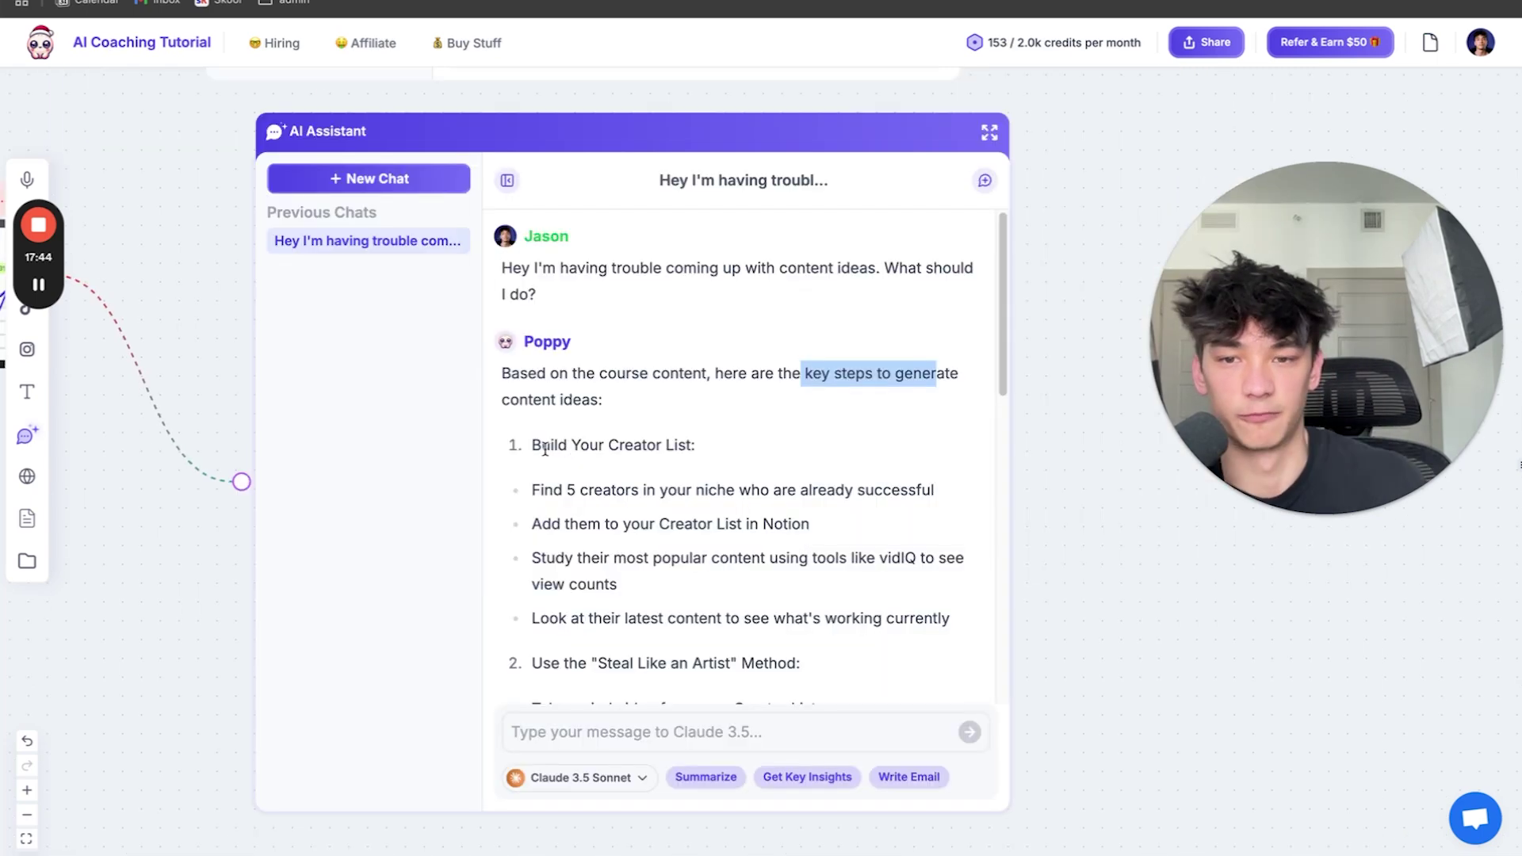
# Read the content-ideas answer: creator list research, Steal Like an Artist, 3:1 broad-to-niche video ratio
pyautogui.moveTo(543, 445); pyautogui.dragTo(785, 618)
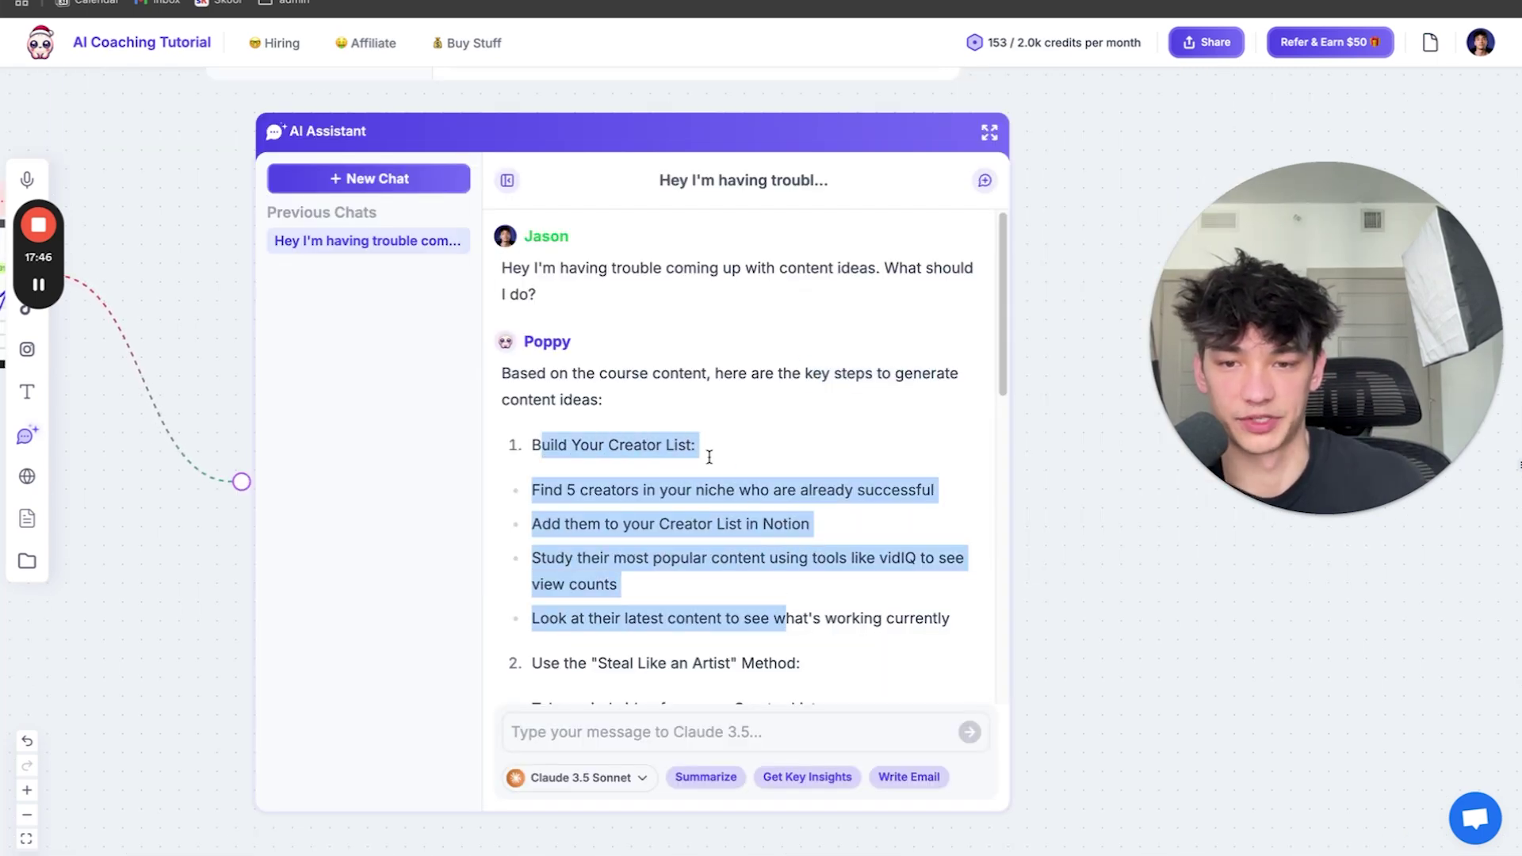
pyautogui.scroll(-1, 710, 457)
pyautogui.moveTo(569, 613); pyautogui.dragTo(787, 613)
pyautogui.scroll(-4, 733, 415)
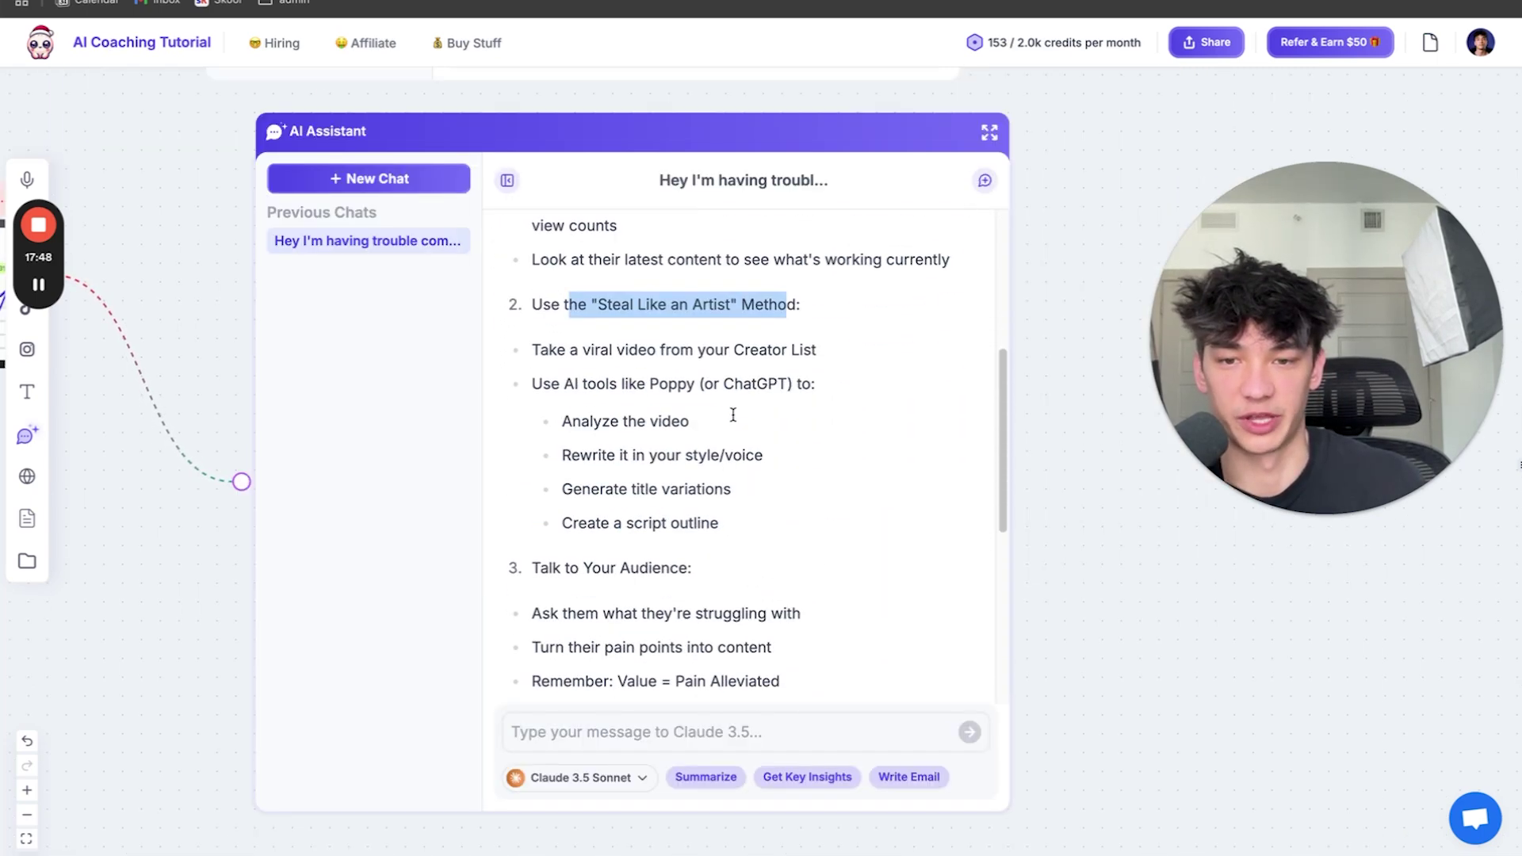
pyautogui.moveTo(552, 568); pyautogui.dragTo(692, 567)
pyautogui.scroll(-2, 722, 461)
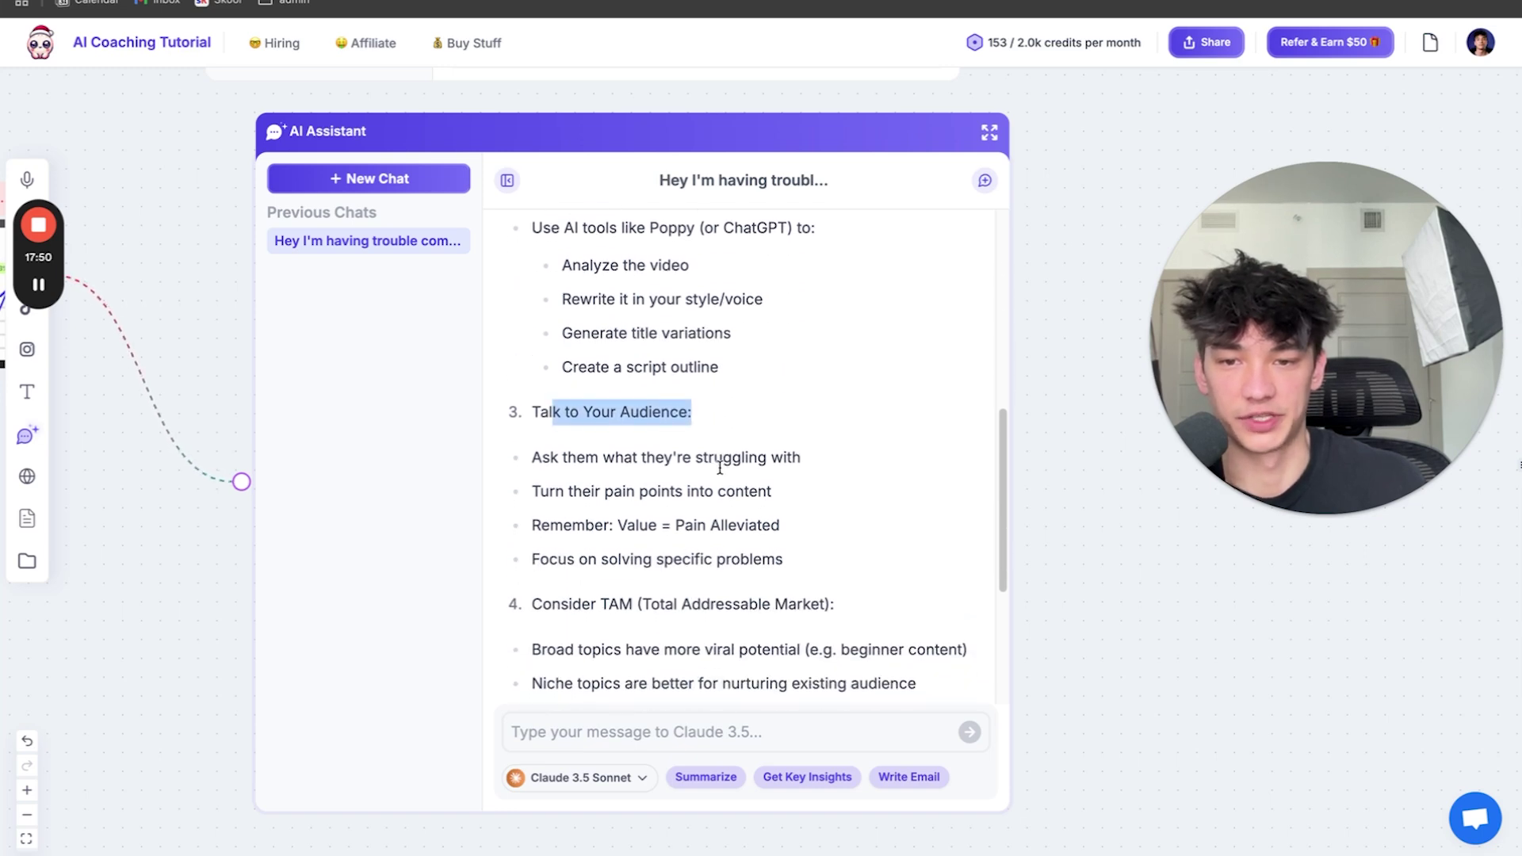
pyautogui.moveTo(561, 608); pyautogui.dragTo(710, 607)
pyautogui.scroll(-3, 727, 515)
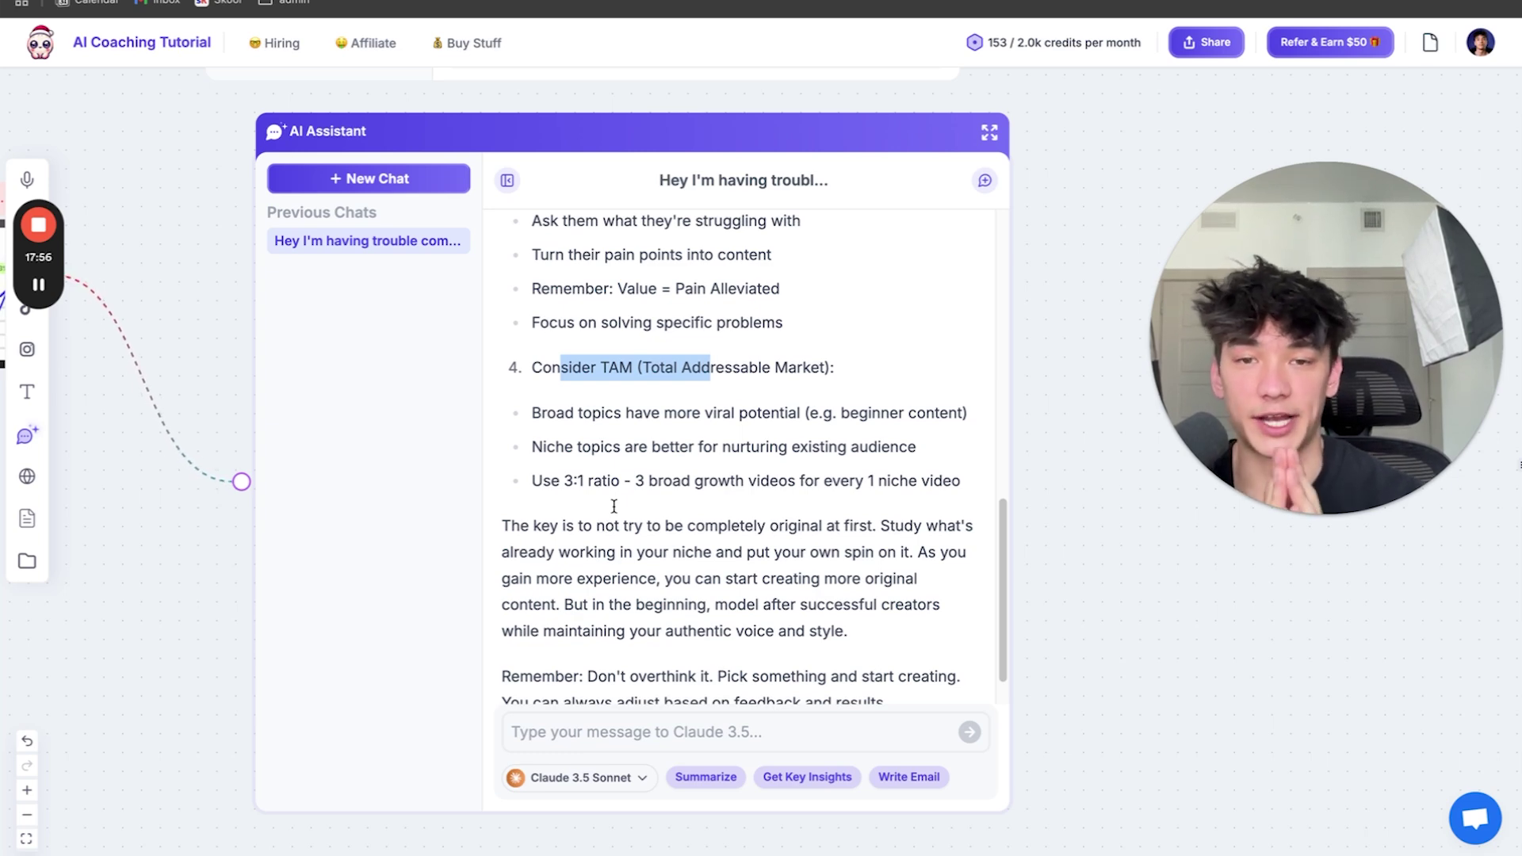
pyautogui.scroll(10, 720, 426)
pyautogui.moveTo(612, 272); pyautogui.dragTo(824, 294)
pyautogui.click(826, 373)
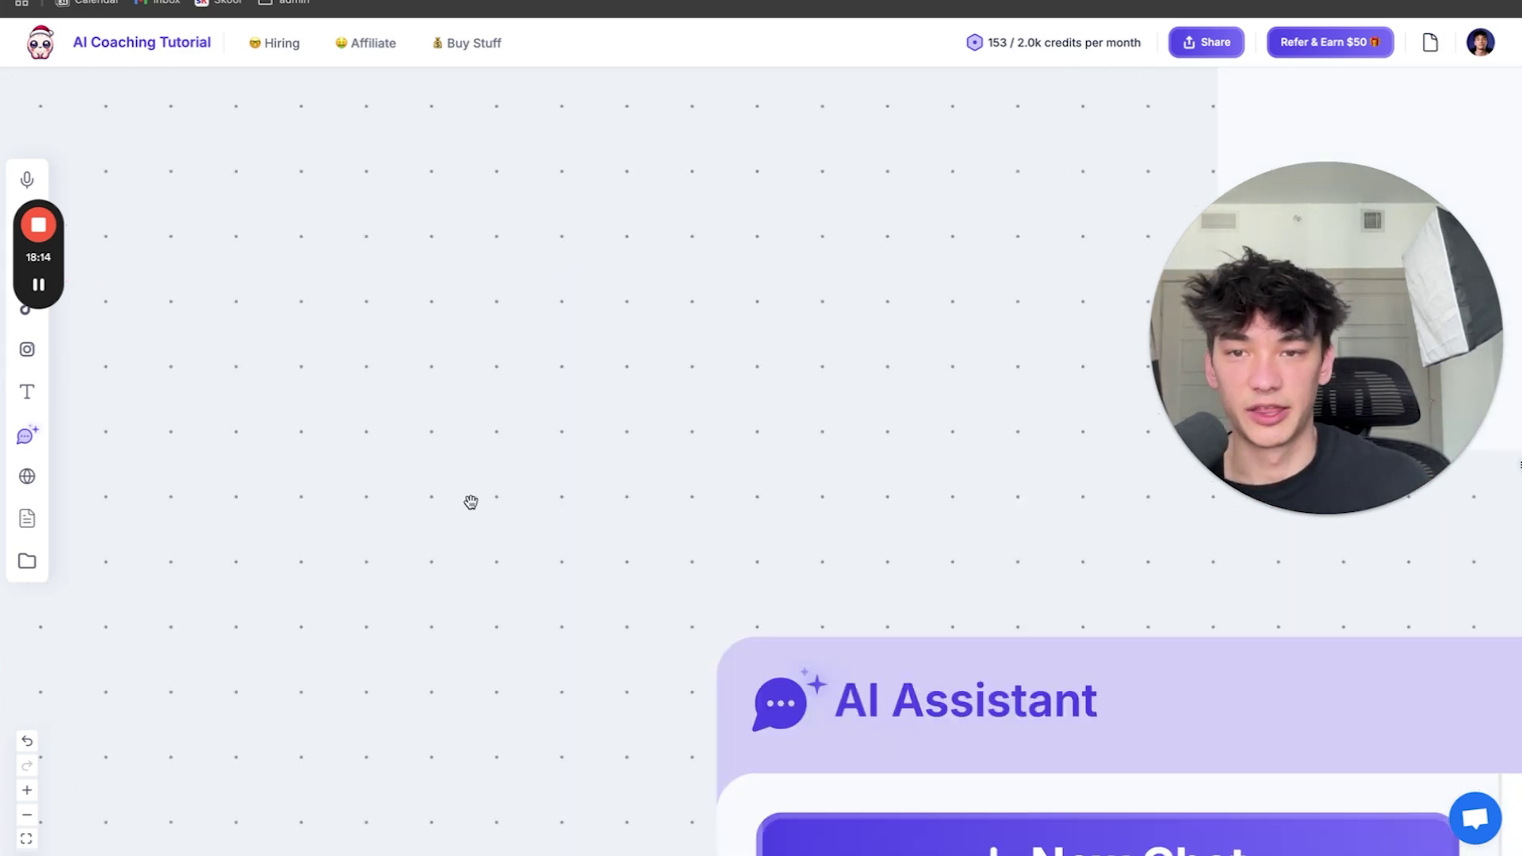
pyautogui.scroll(-5, 468, 499)
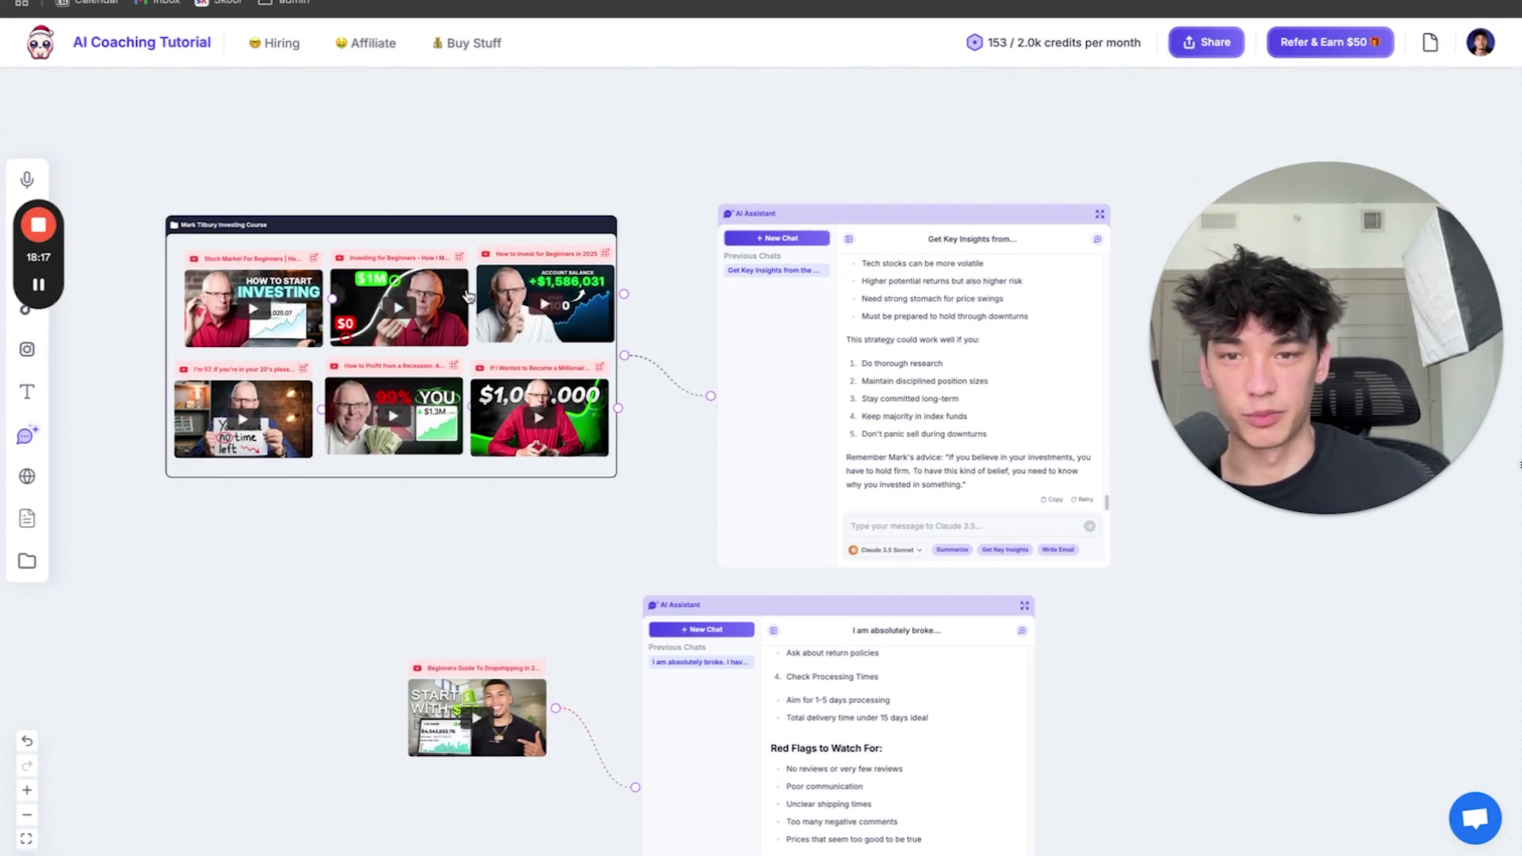
# Pan across the three video-linked chats and zoom back in on the content-ideas chat
pyautogui.moveTo(564, 601); pyautogui.dragTo(571, 272)
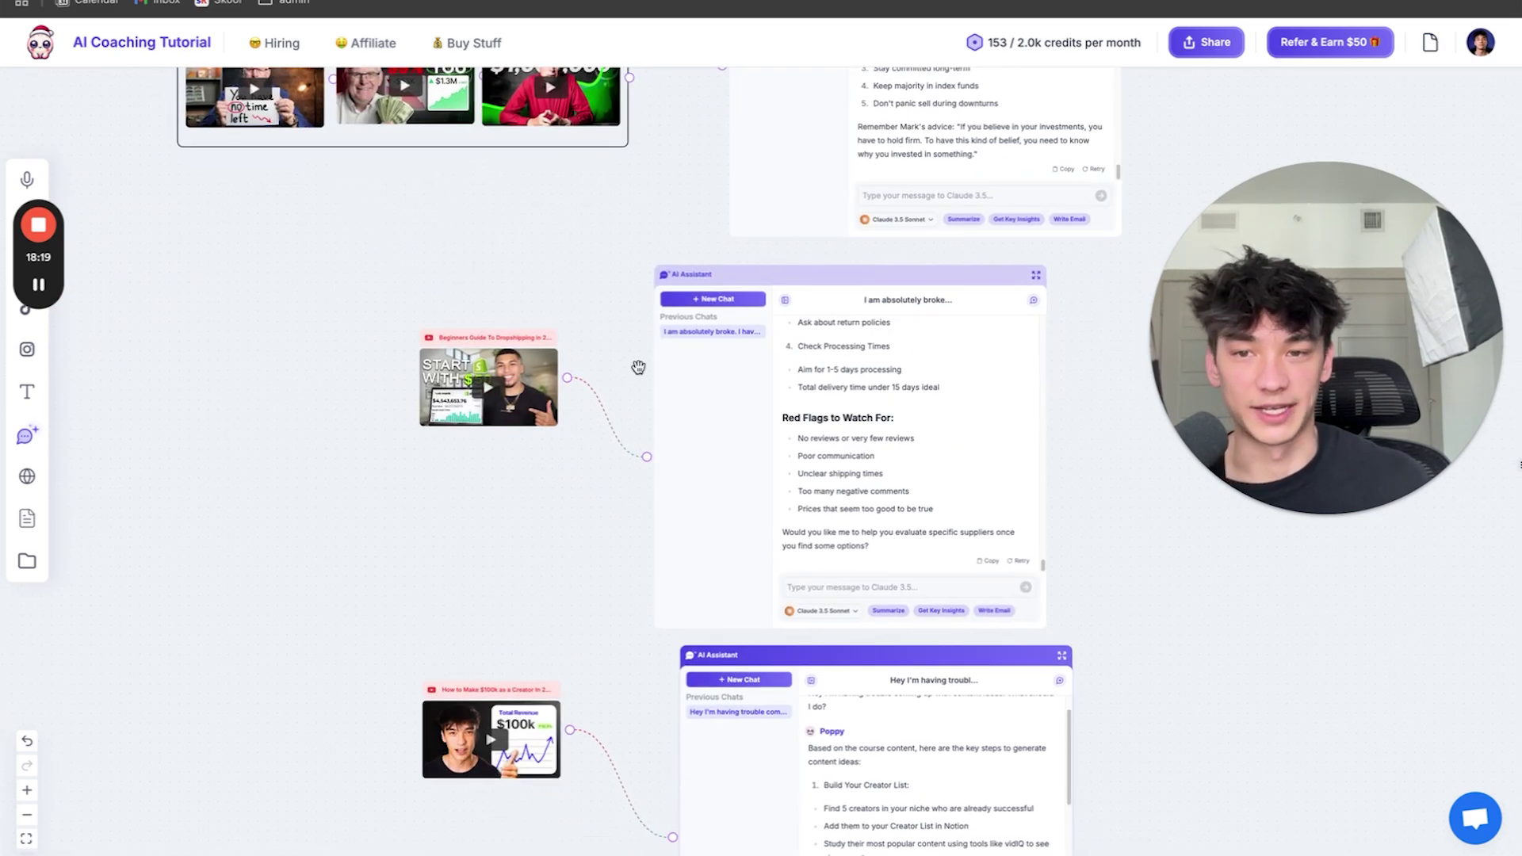
pyautogui.click(915, 477)
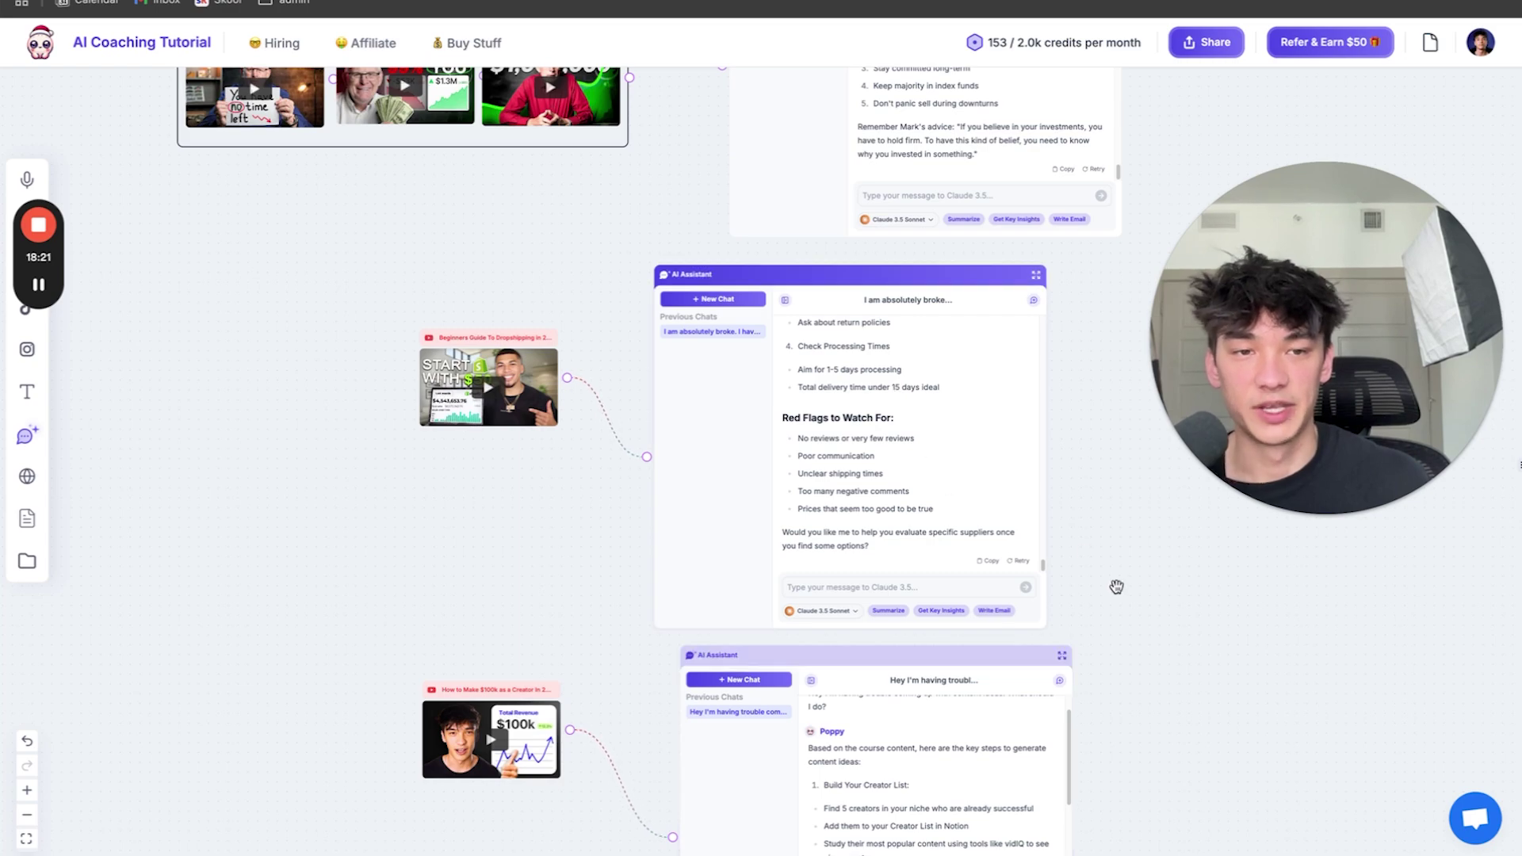
pyautogui.hscroll(5, 920, 448)
pyautogui.scroll(5, 822, 469)
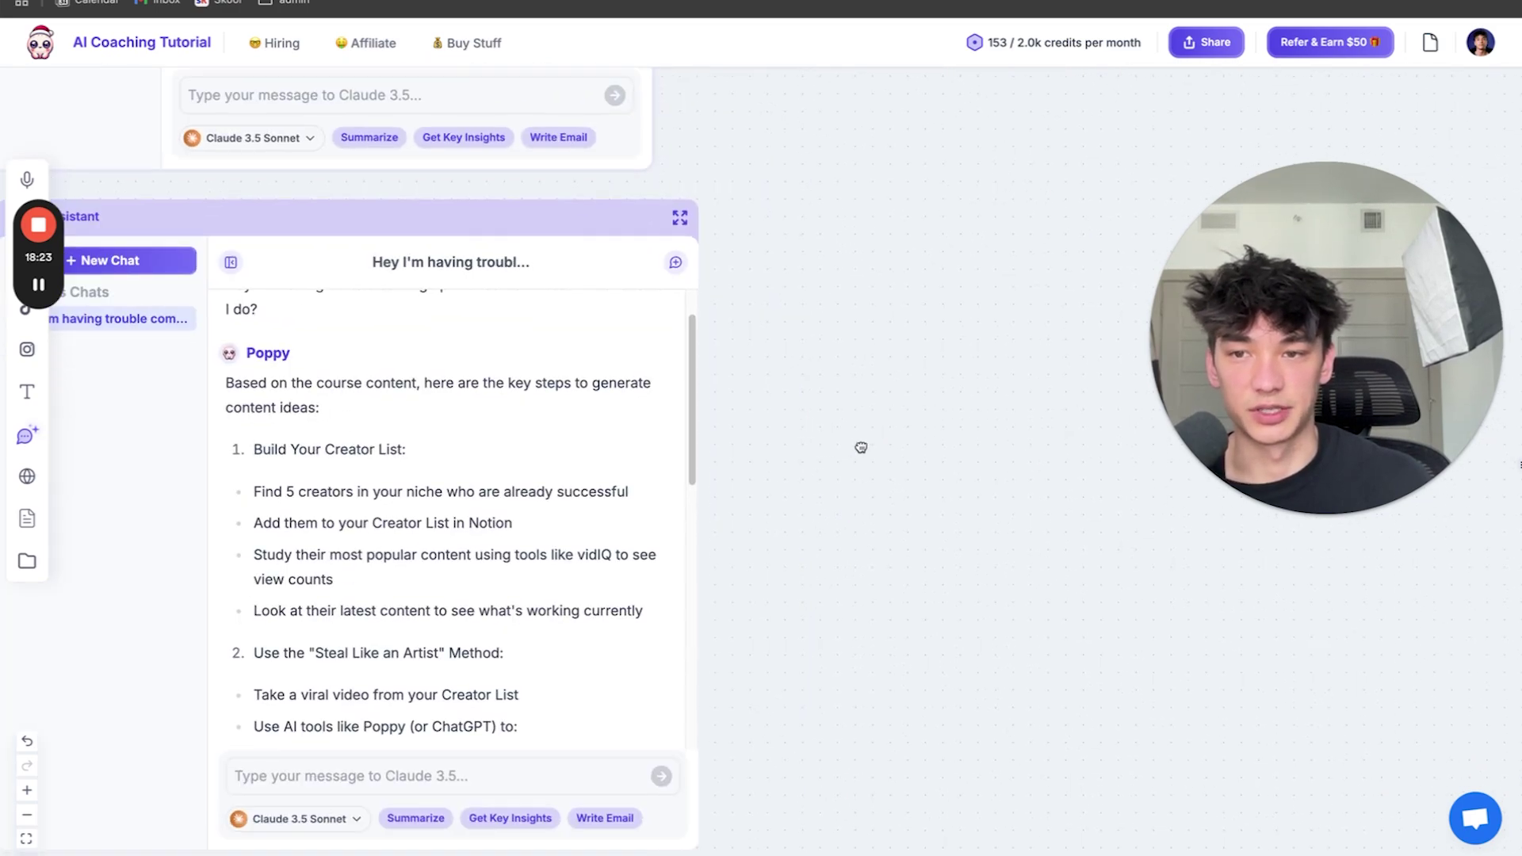